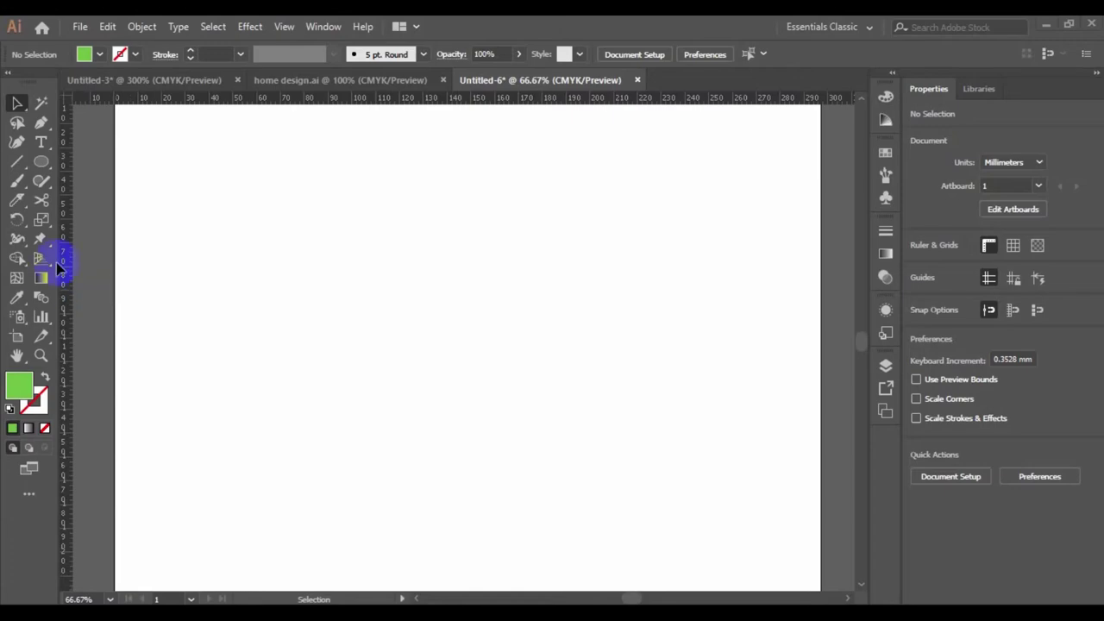
# - Draw a 70.077 mm green circle from the page centre, with no stroke
pyautogui.click(42, 163)
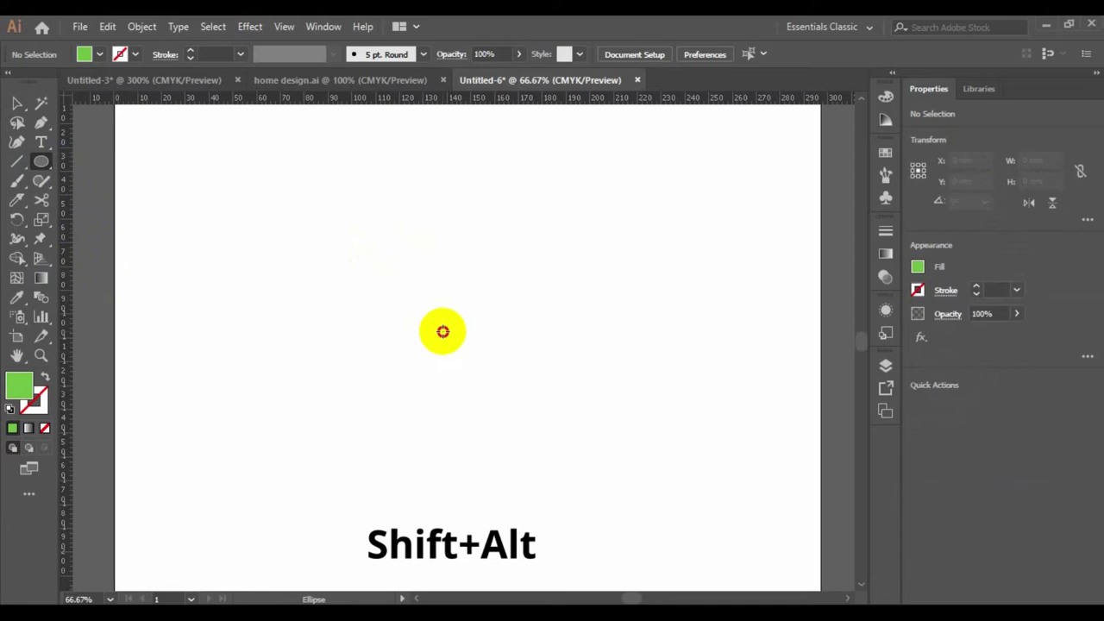
pyautogui.moveTo(443, 331); pyautogui.dragTo(526, 414)
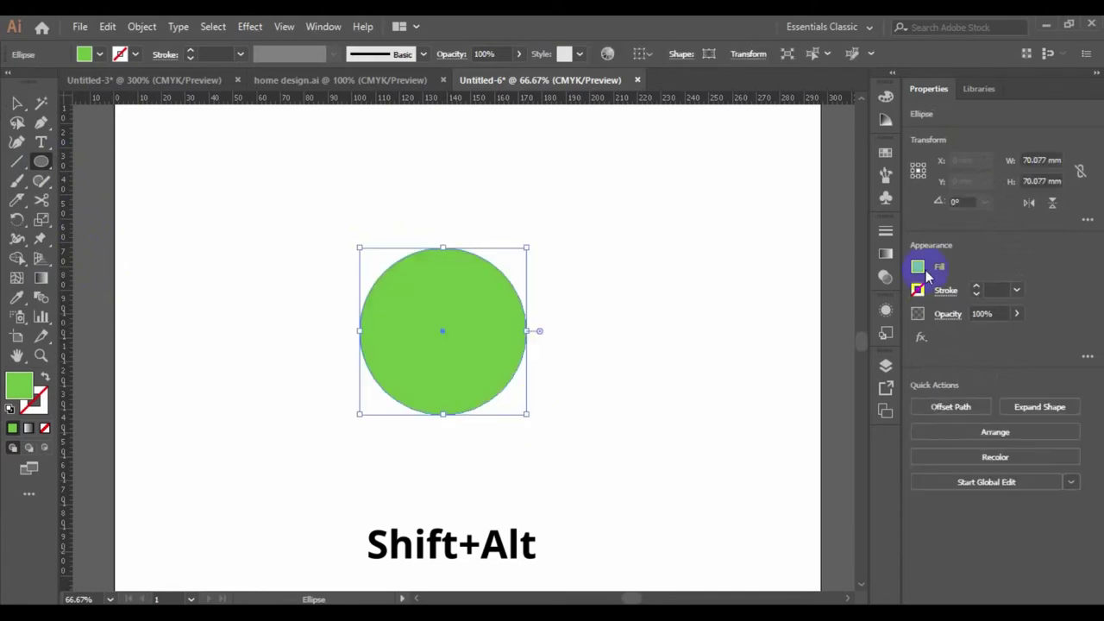
pyautogui.click(19, 164)
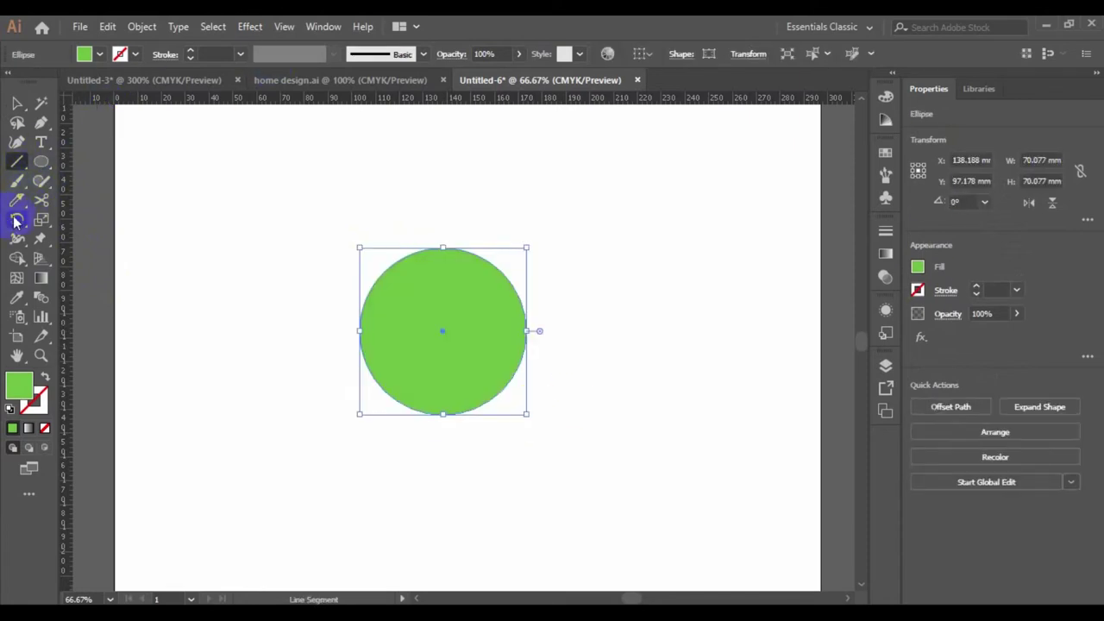
pyautogui.click(17, 220)
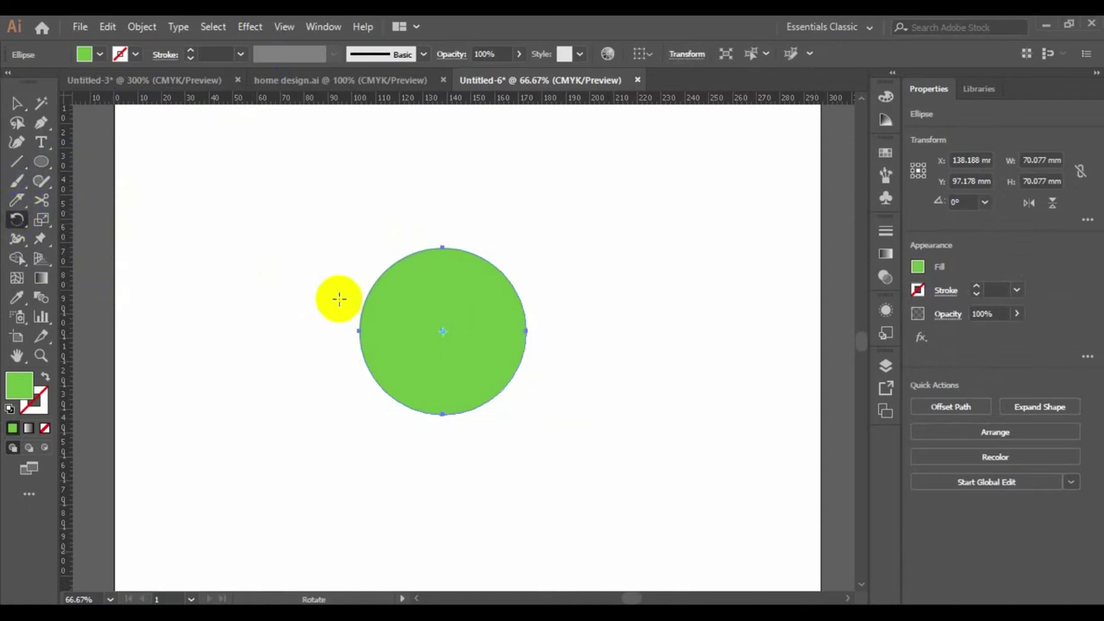
pyautogui.click(437, 333)
pyautogui.click(17, 161)
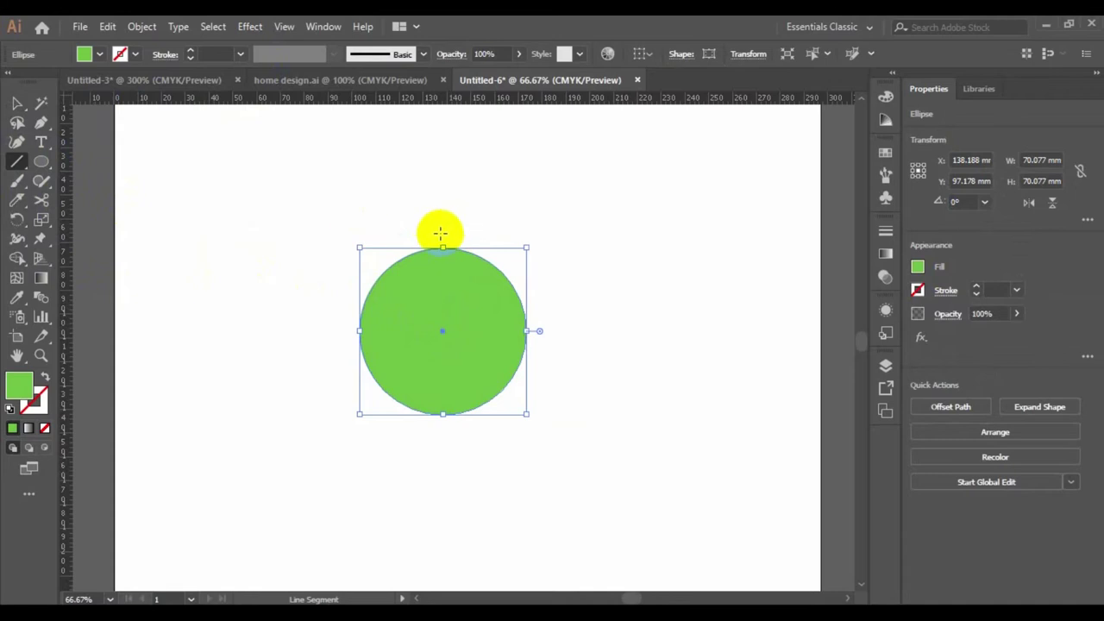
# - Draw a vertical line from above the circle down to its centre
pyautogui.moveTo(444, 231); pyautogui.dragTo(443, 292)
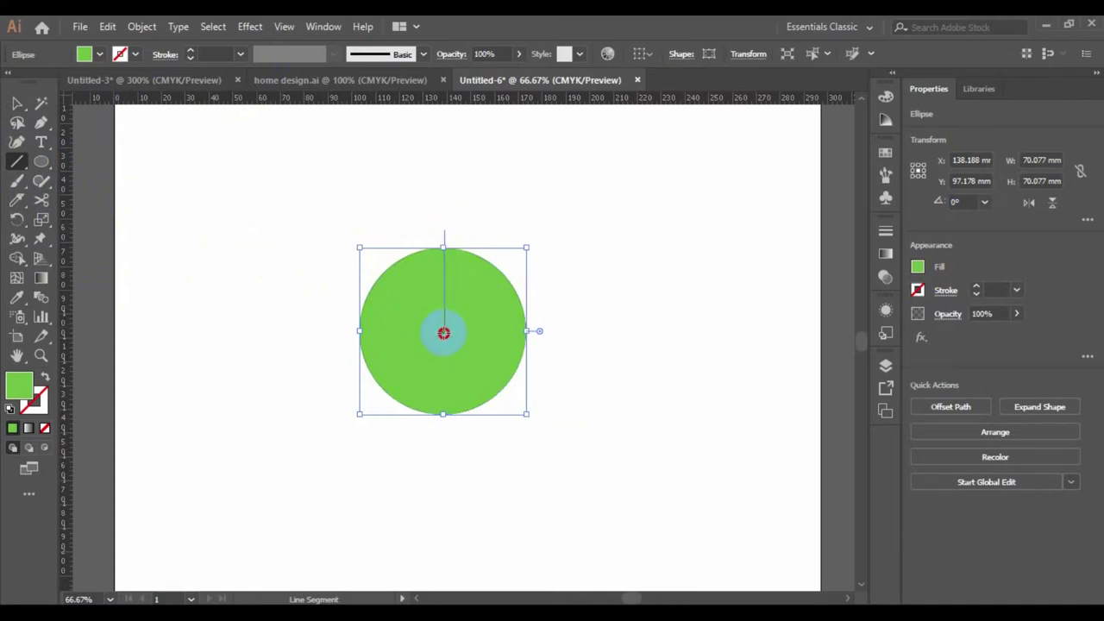
pyautogui.moveTo(444, 333); pyautogui.dragTo(444, 333)
pyautogui.hotkey('ctrl', '1')
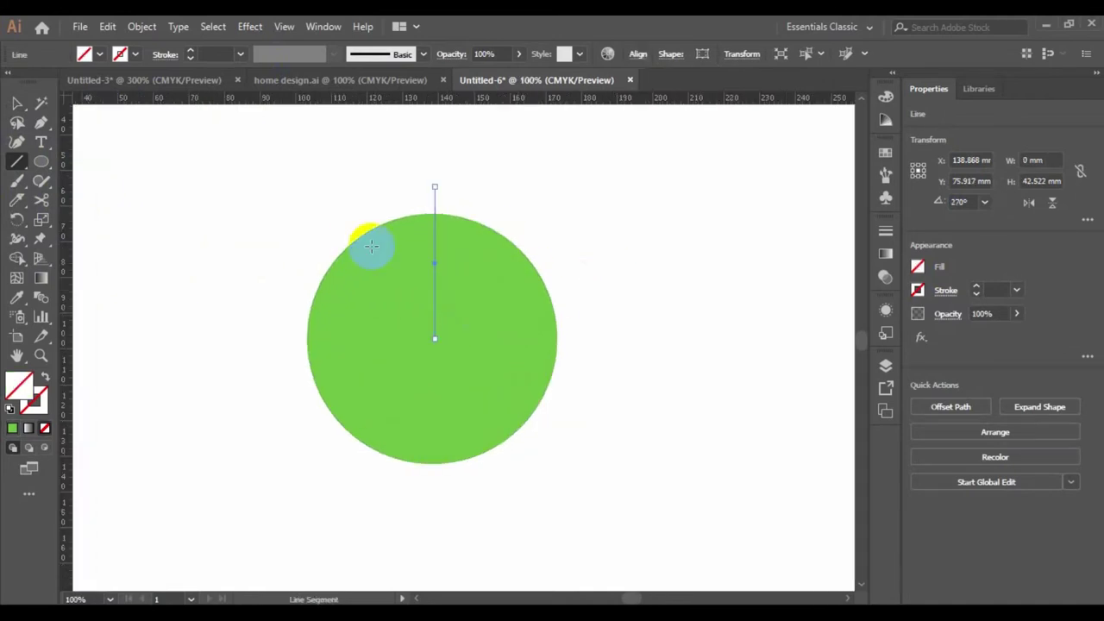
# - Horizontally centre the line on the circle, leaving only the line selected
pyautogui.click(18, 103)
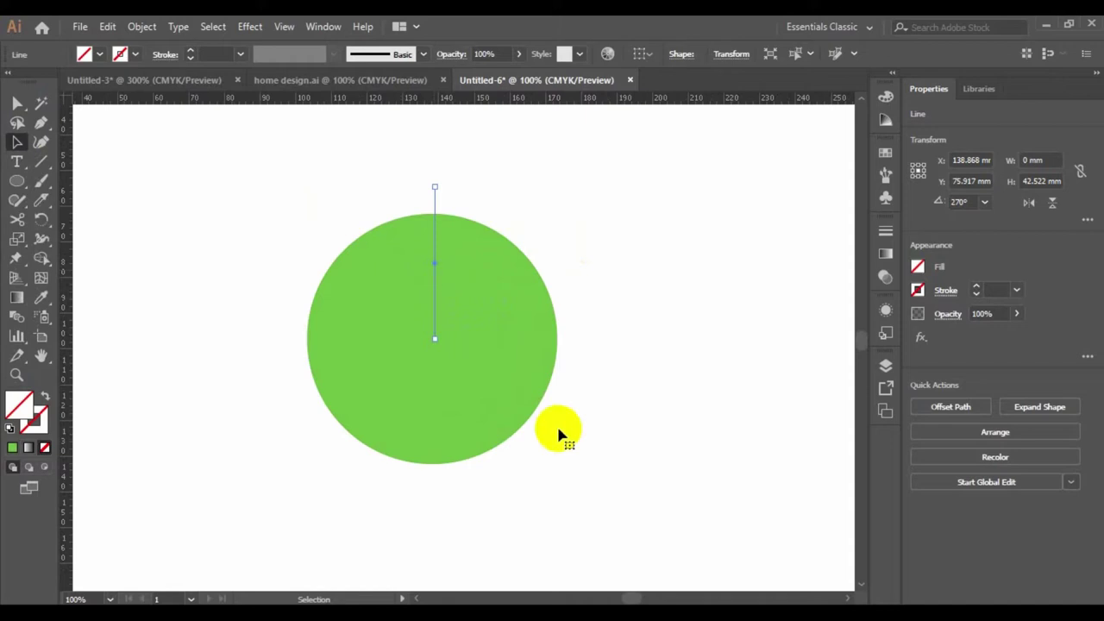
pyautogui.click(479, 325)
pyautogui.moveTo(316, 208); pyautogui.dragTo(599, 485)
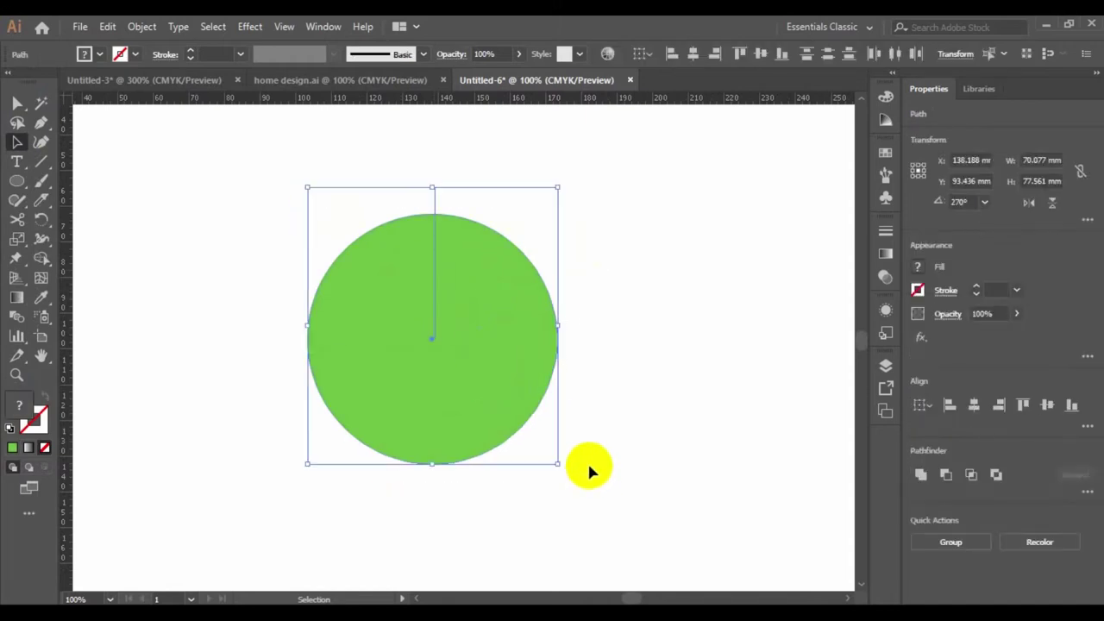
pyautogui.click(973, 406)
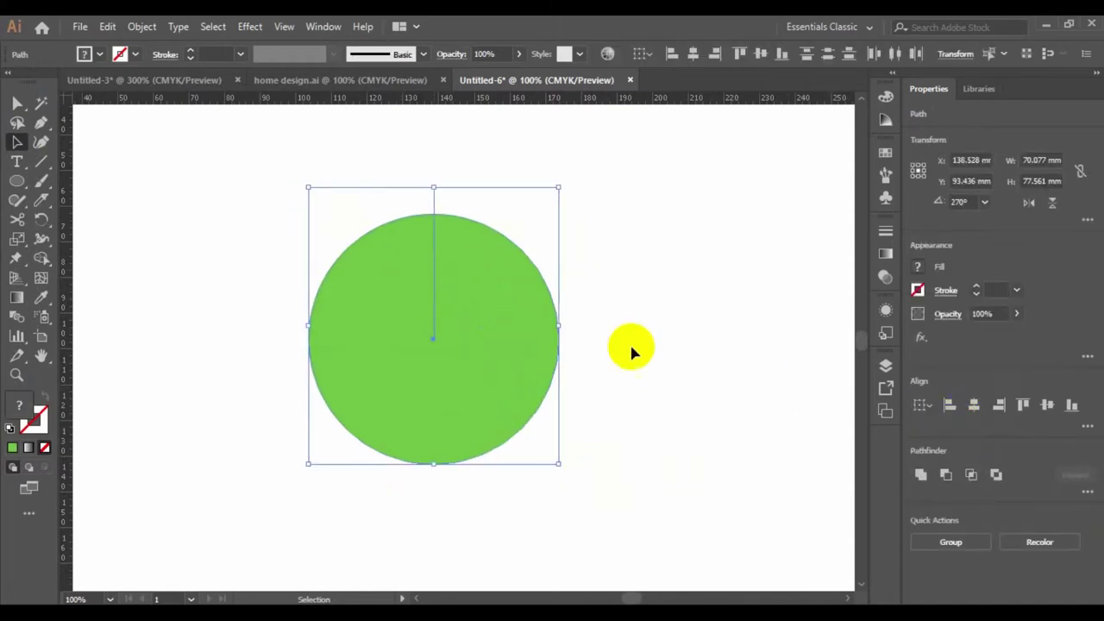
pyautogui.click(680, 332)
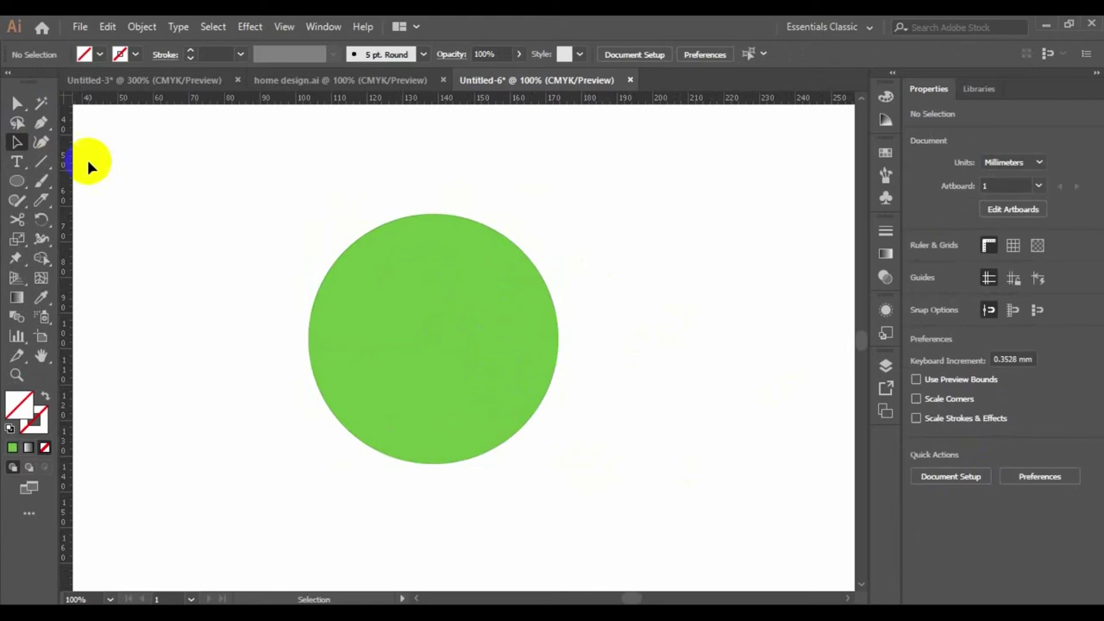
pyautogui.moveTo(521, 233); pyautogui.dragTo(521, 231)
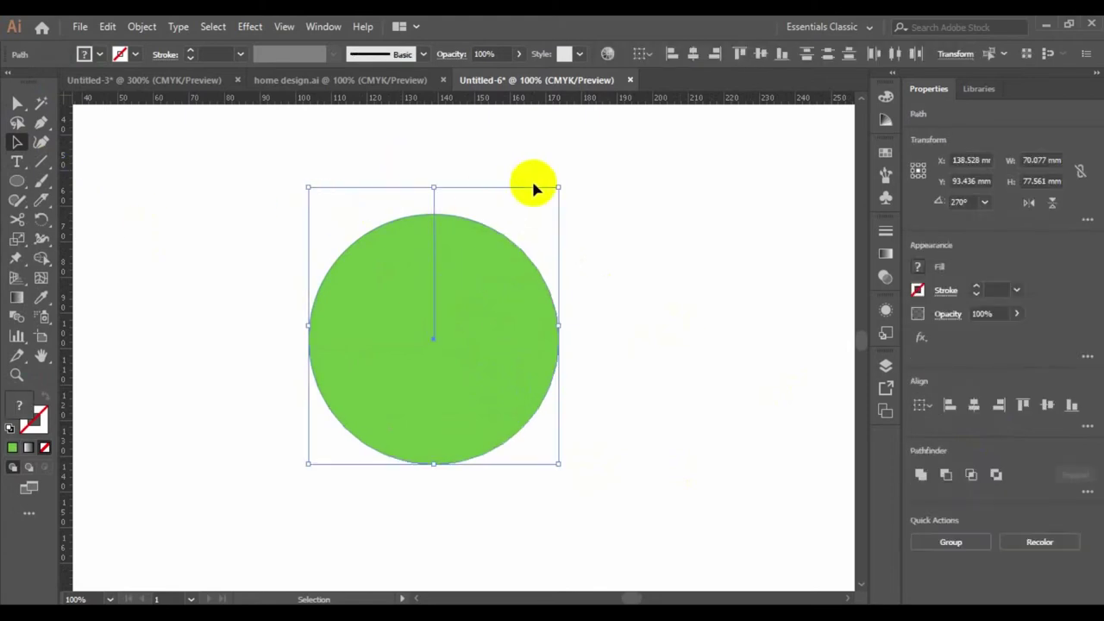
pyautogui.moveTo(396, 169); pyautogui.dragTo(478, 212)
# - Repeat 45° rotated copies of the line around the centre to get eight radiating lines
pyautogui.click(40, 219)
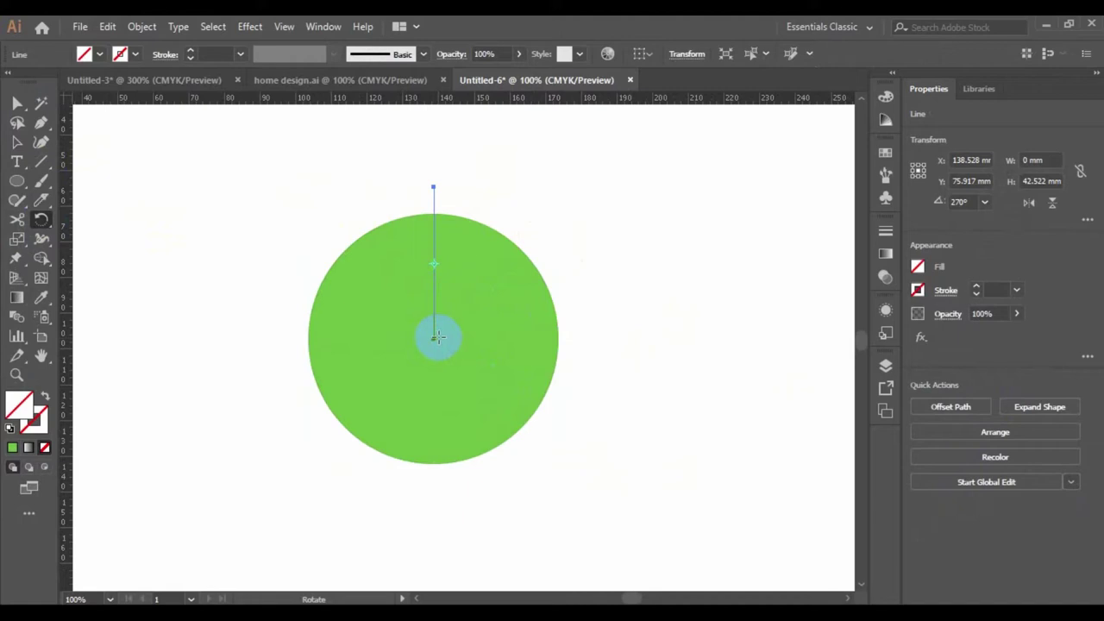
pyautogui.moveTo(432, 191); pyautogui.dragTo(503, 235)
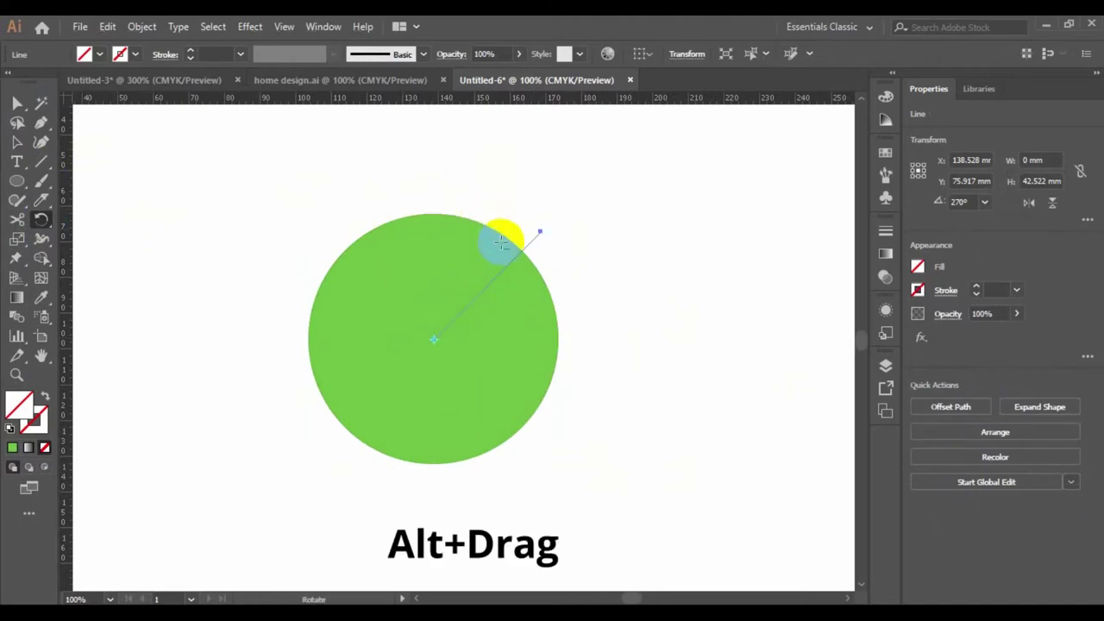
pyautogui.hotkey('ctrl', 'd')
pyautogui.hotkey('ctrl', 'd')
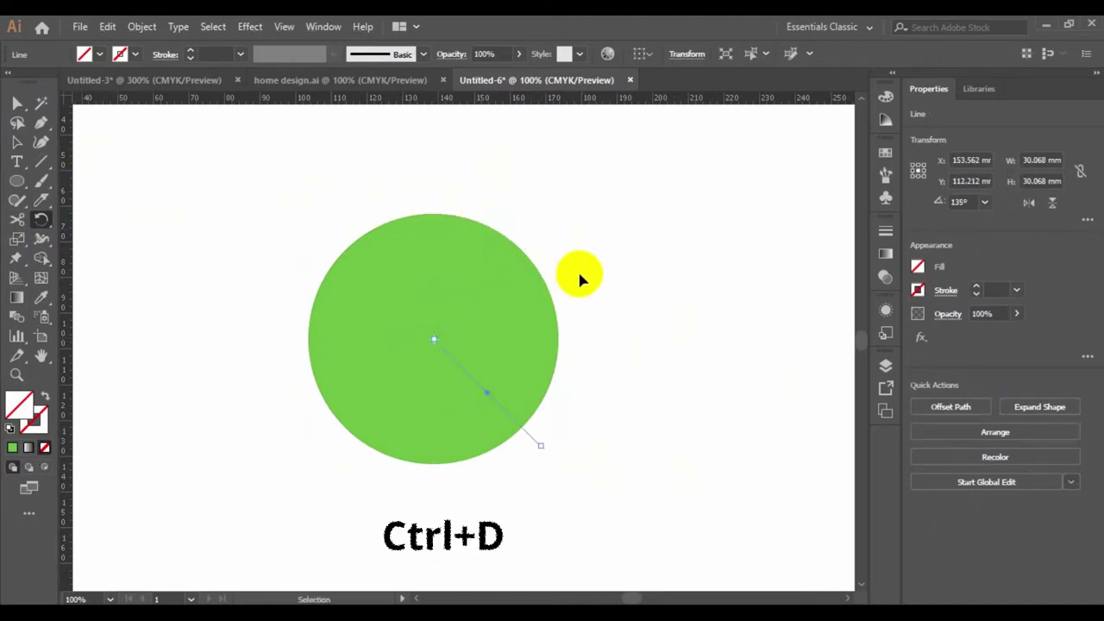
pyautogui.hotkey('ctrl', 'd')
pyautogui.hotkey('ctrl', 'd')
pyautogui.hotkey('ctrl', 'd')
pyautogui.hotkey('ctrl', 'd')
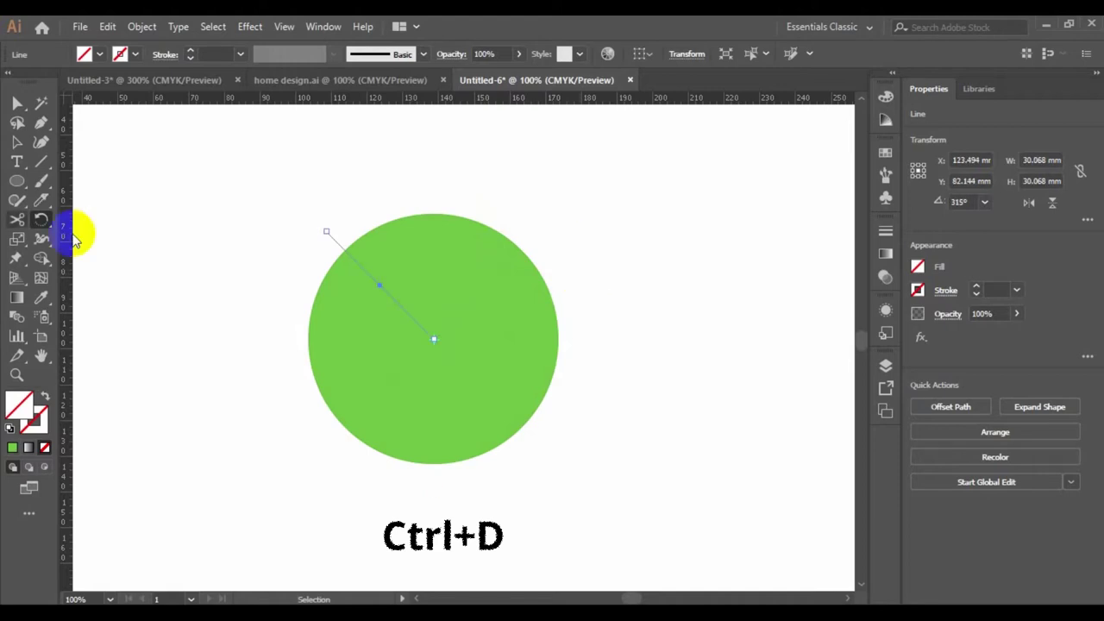
pyautogui.click(18, 103)
pyautogui.moveTo(153, 175); pyautogui.dragTo(697, 517)
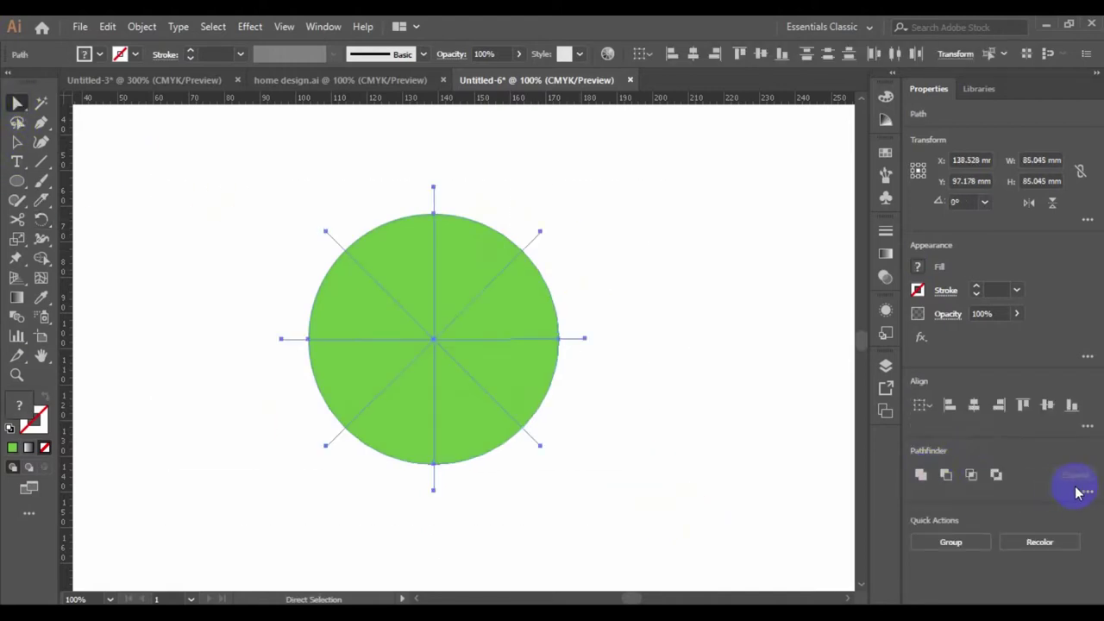
# - Cut the circle along the lines with Pathfinder Divide and ungroup the eight wedges
pyautogui.click(1084, 493)
pyautogui.click(927, 580)
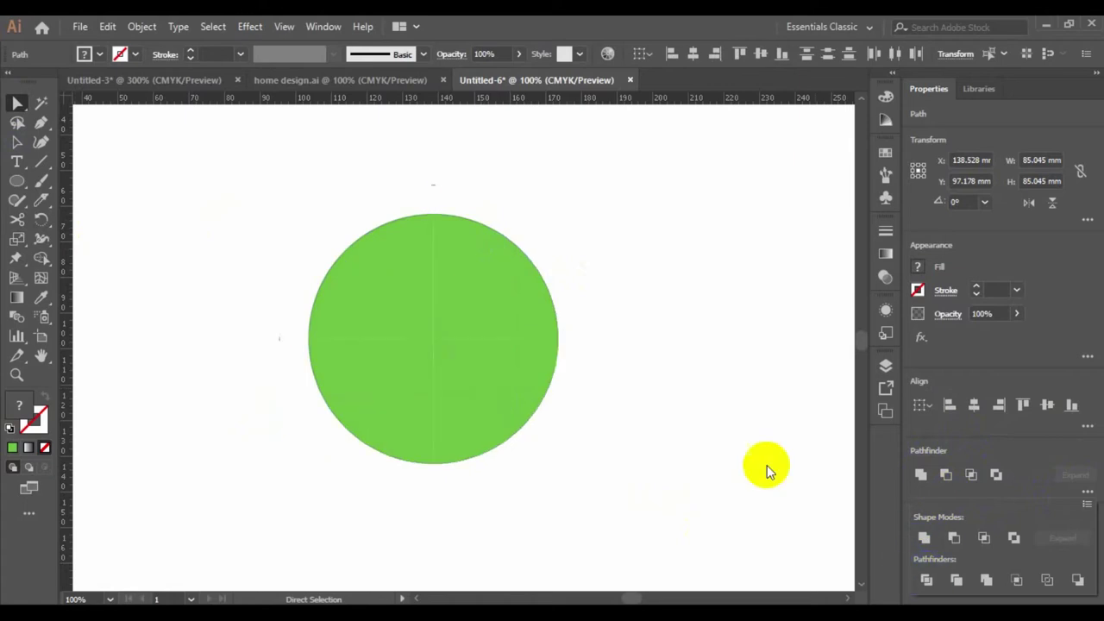
pyautogui.click(690, 348)
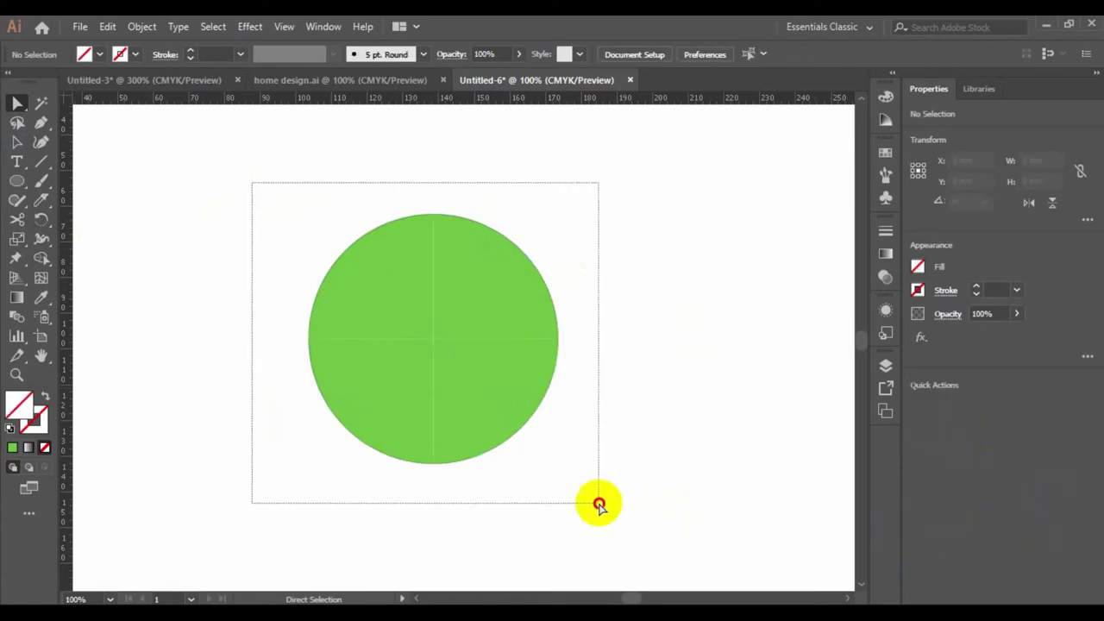
pyautogui.moveTo(251, 182); pyautogui.dragTo(596, 502)
pyautogui.rightClick(469, 273)
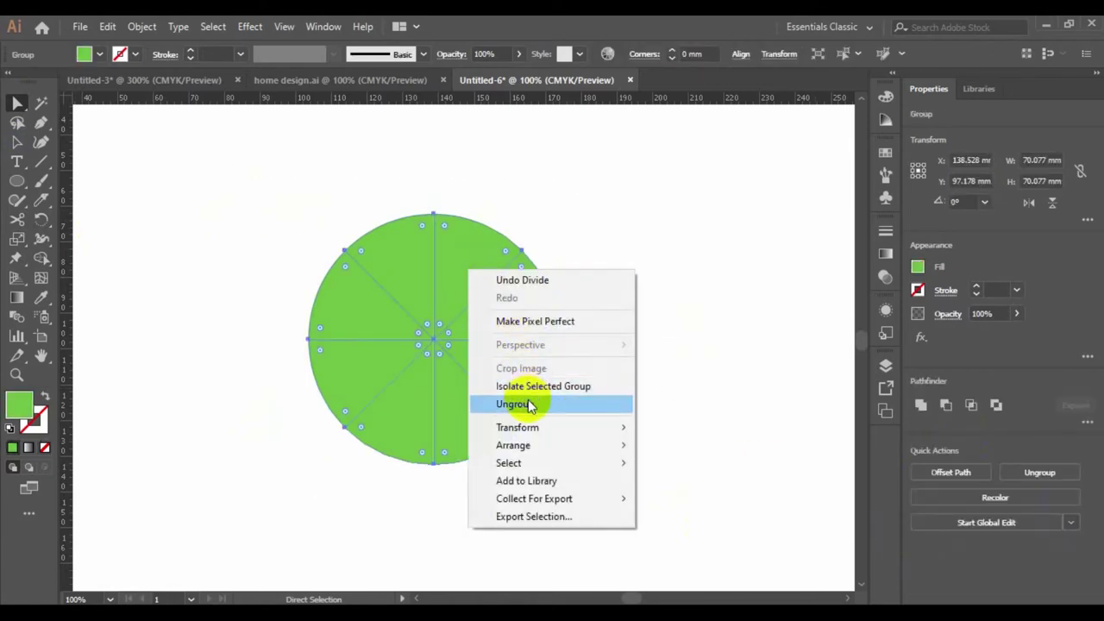
pyautogui.click(517, 404)
pyautogui.click(637, 330)
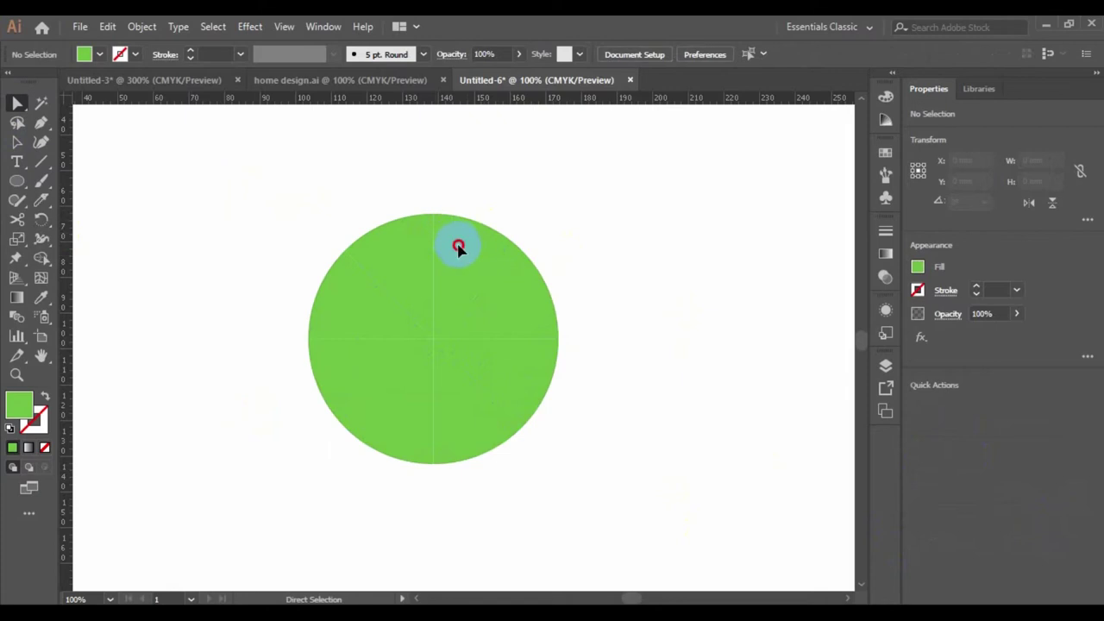
# - Fill the slice just above the right horizontal line with purple
pyautogui.click(458, 248)
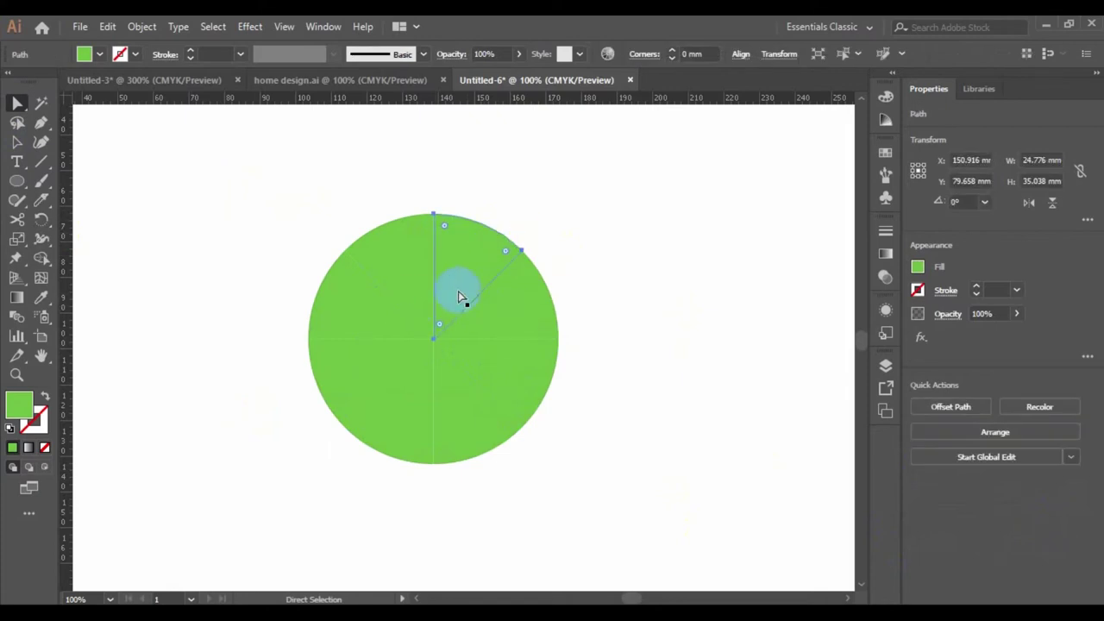
pyautogui.click(424, 362)
pyautogui.click(391, 339)
pyautogui.doubleClick(12, 403)
pyautogui.moveTo(860, 406); pyautogui.dragTo(826, 353)
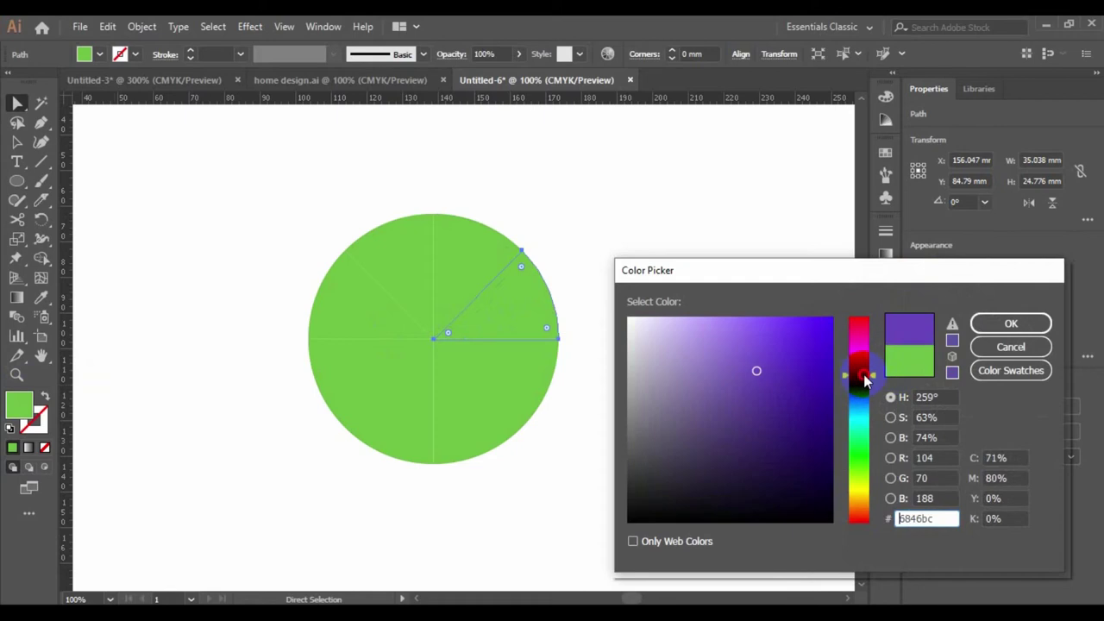
pyautogui.click(981, 323)
pyautogui.click(621, 372)
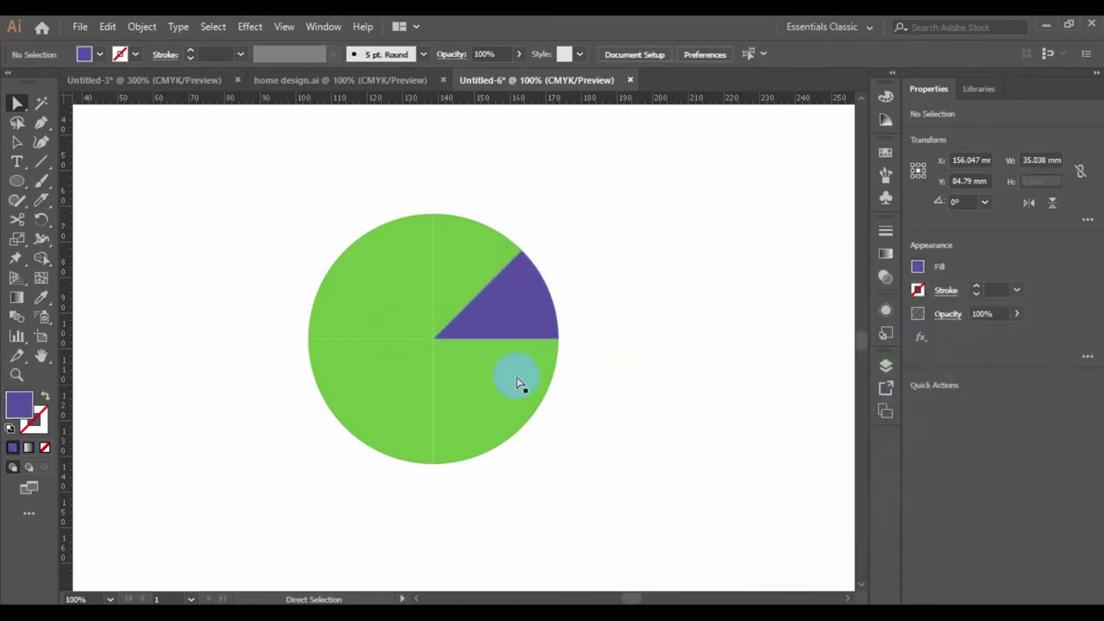
# - Fill the slice just below the right horizontal line with teal
pyautogui.click(517, 387)
pyautogui.doubleClick(19, 403)
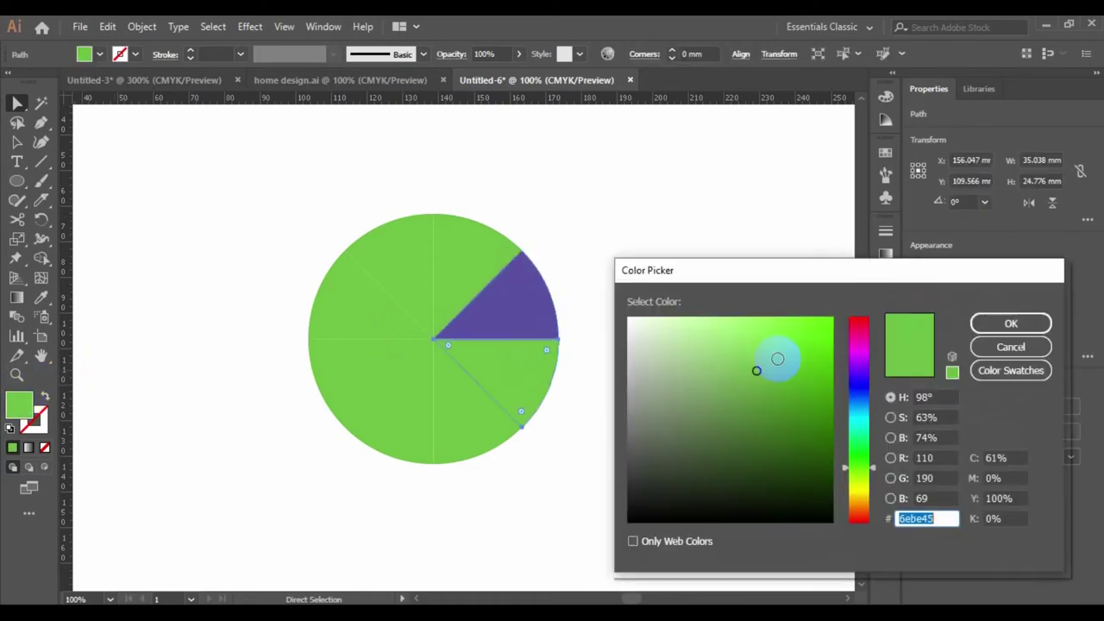
pyautogui.moveTo(874, 366); pyautogui.dragTo(860, 411)
pyautogui.click(980, 322)
pyautogui.click(646, 377)
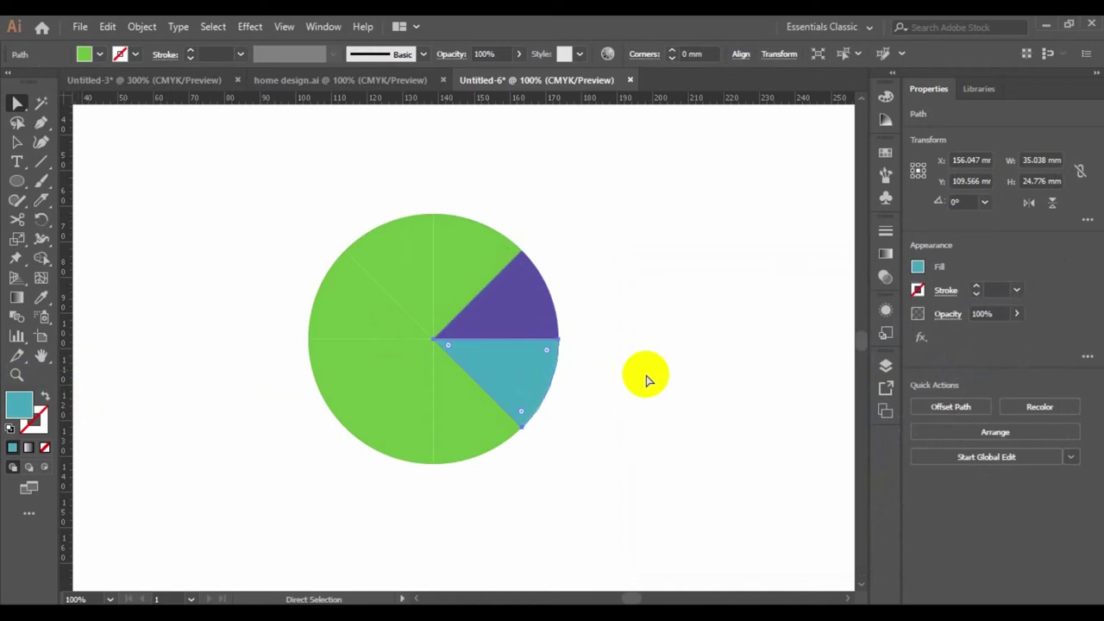
# - Fill the slice right of the bottom vertical line with yellow-green #bddd00
pyautogui.click(473, 423)
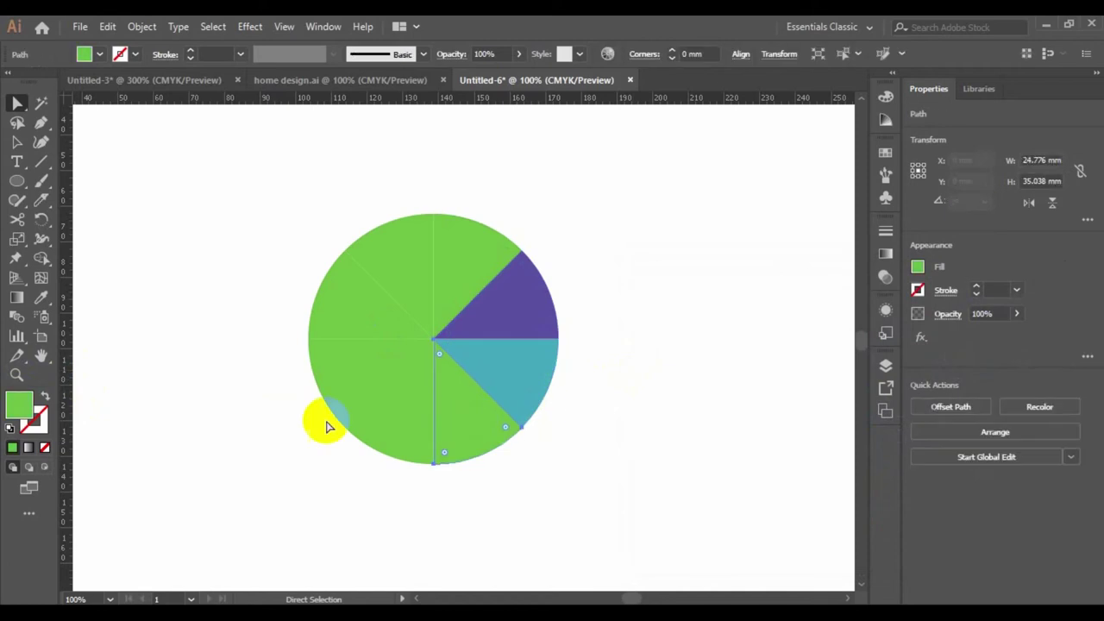
pyautogui.doubleClick(19, 402)
pyautogui.moveTo(860, 432); pyautogui.dragTo(860, 483)
pyautogui.click(834, 342)
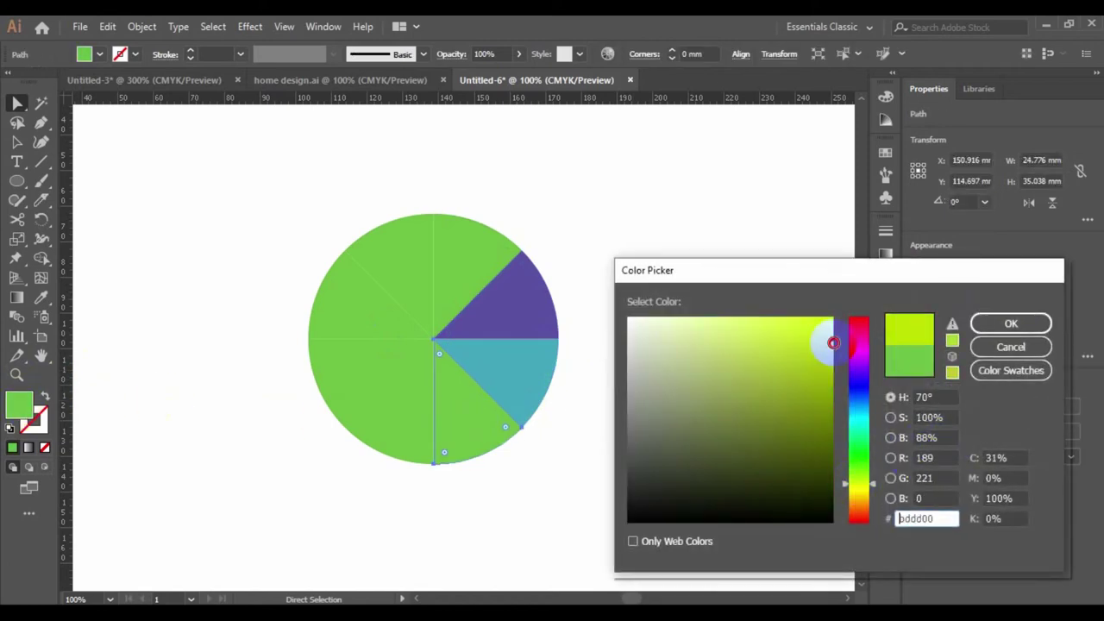
pyautogui.click(1011, 323)
pyautogui.click(606, 446)
# - Fill the lower-left slice beside it with magenta #ff00cf
pyautogui.click(394, 426)
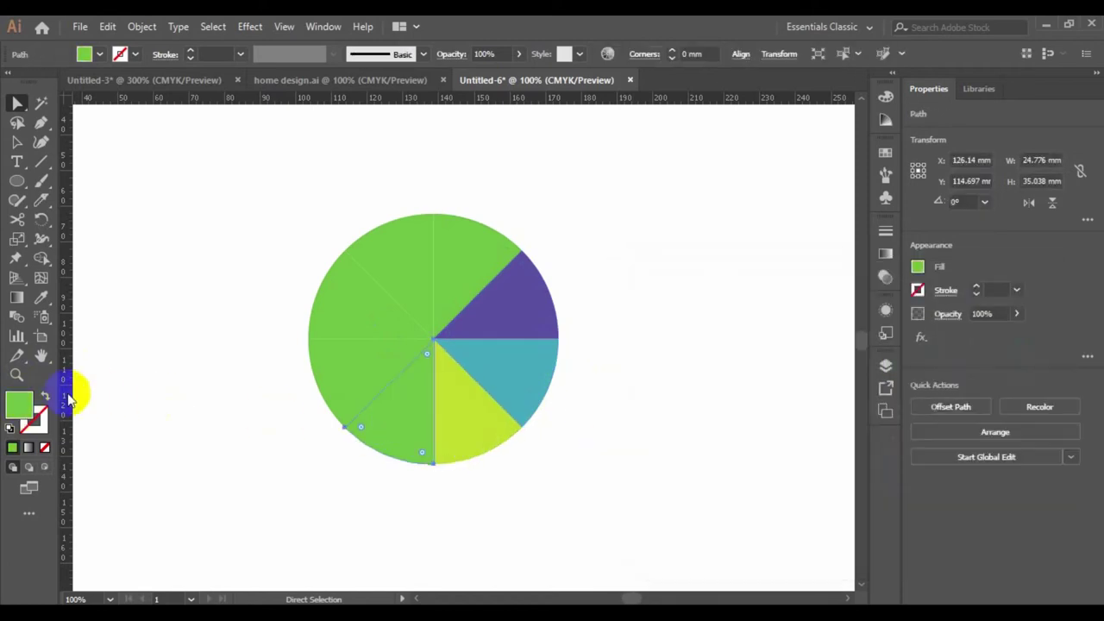
pyautogui.doubleClick(19, 403)
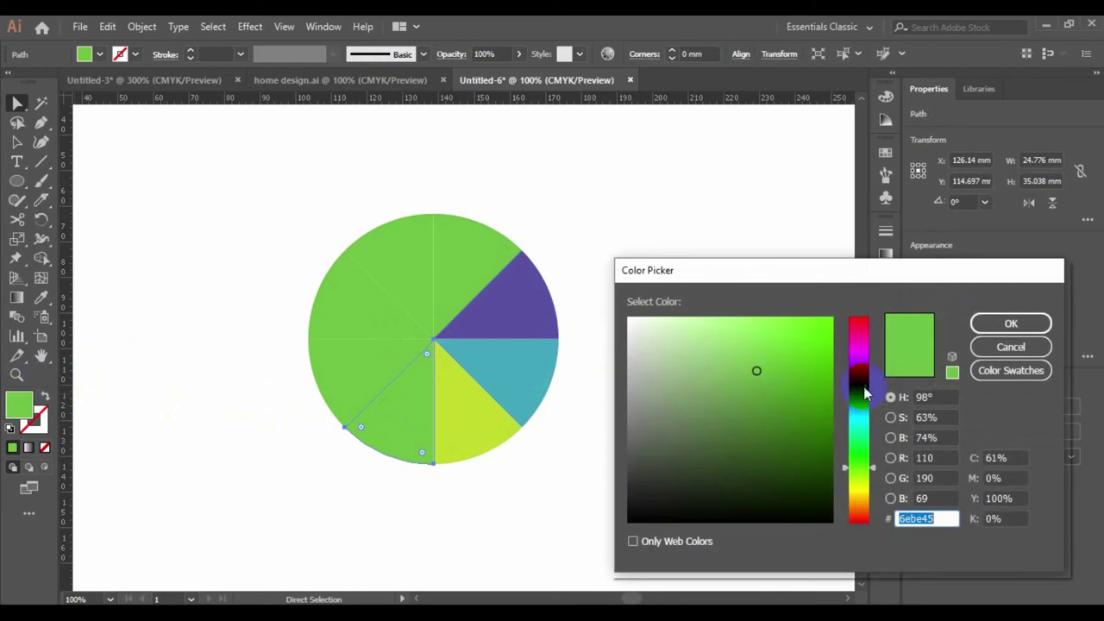
pyautogui.moveTo(865, 393)
pyautogui.mouseDown()
pyautogui.moveTo(873, 343)
pyautogui.moveTo(856, 308)
pyautogui.mouseUp()
pyautogui.click(1011, 324)
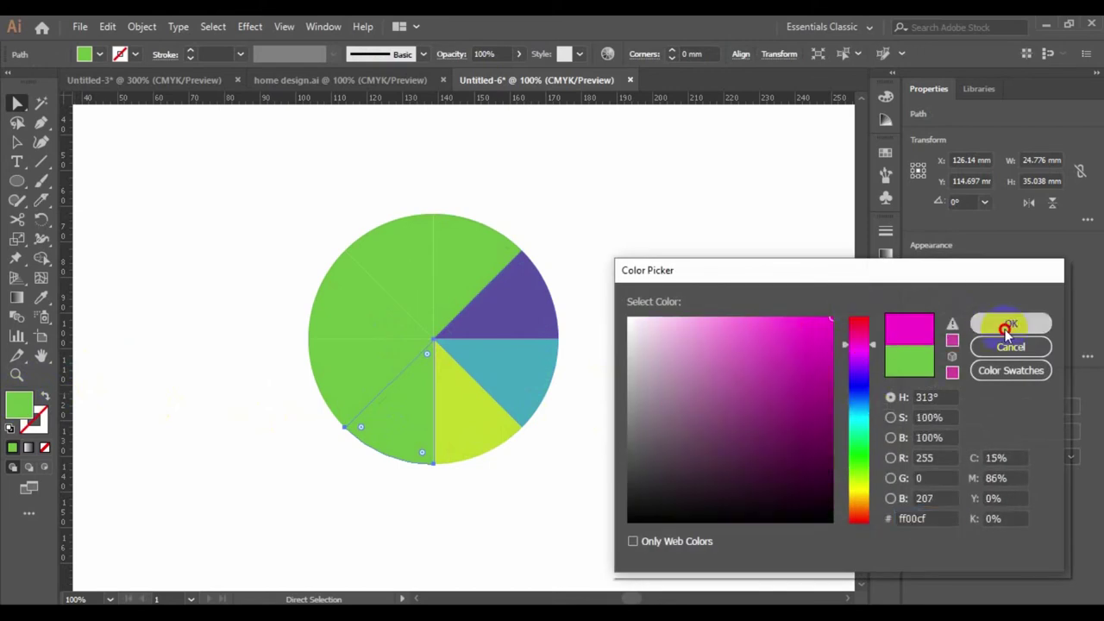
pyautogui.click(696, 394)
# - Fill the next green slice on the left with pure red
pyautogui.click(372, 361)
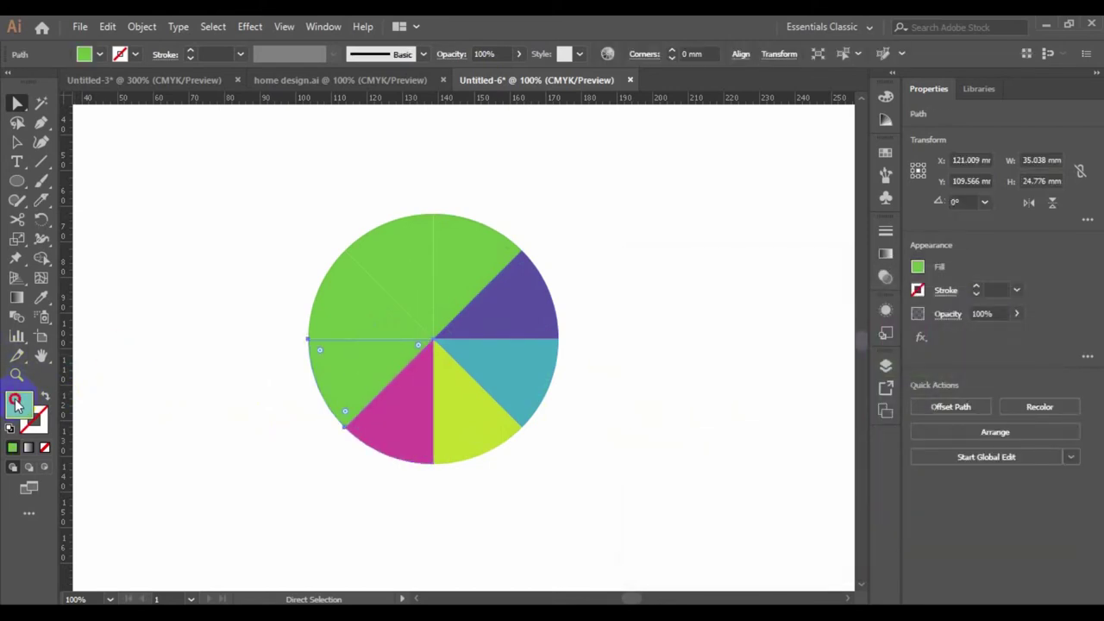
pyautogui.doubleClick(17, 401)
pyautogui.click(818, 345)
pyautogui.moveTo(860, 328); pyautogui.dragTo(871, 321)
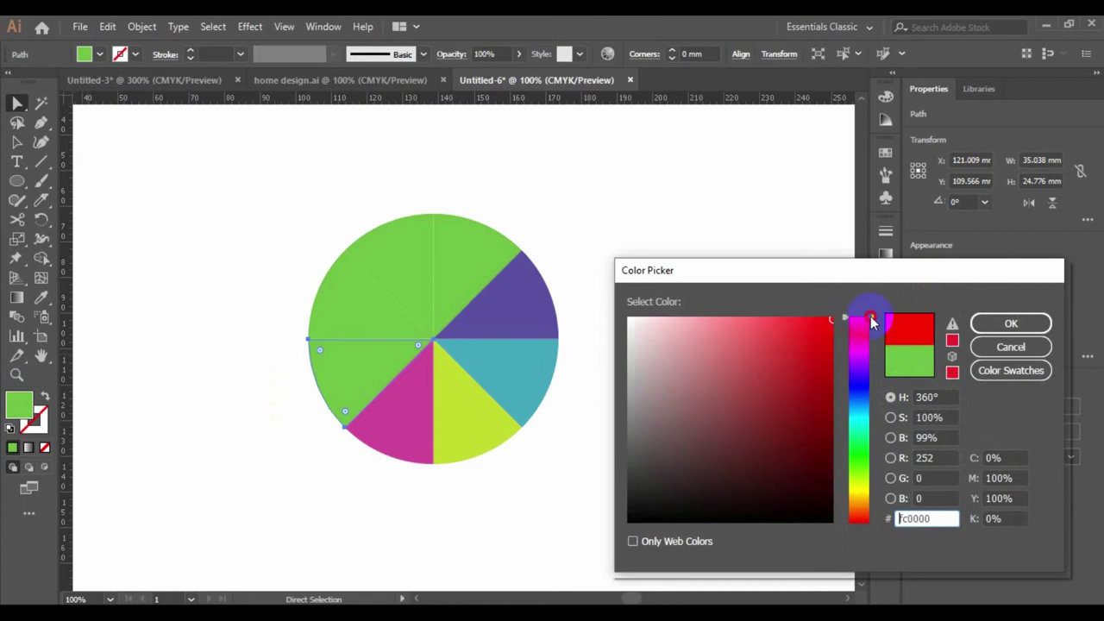
pyautogui.click(1011, 324)
pyautogui.click(665, 434)
# - Fill the upper-left green slice with bright cyan #00dbff
pyautogui.click(298, 352)
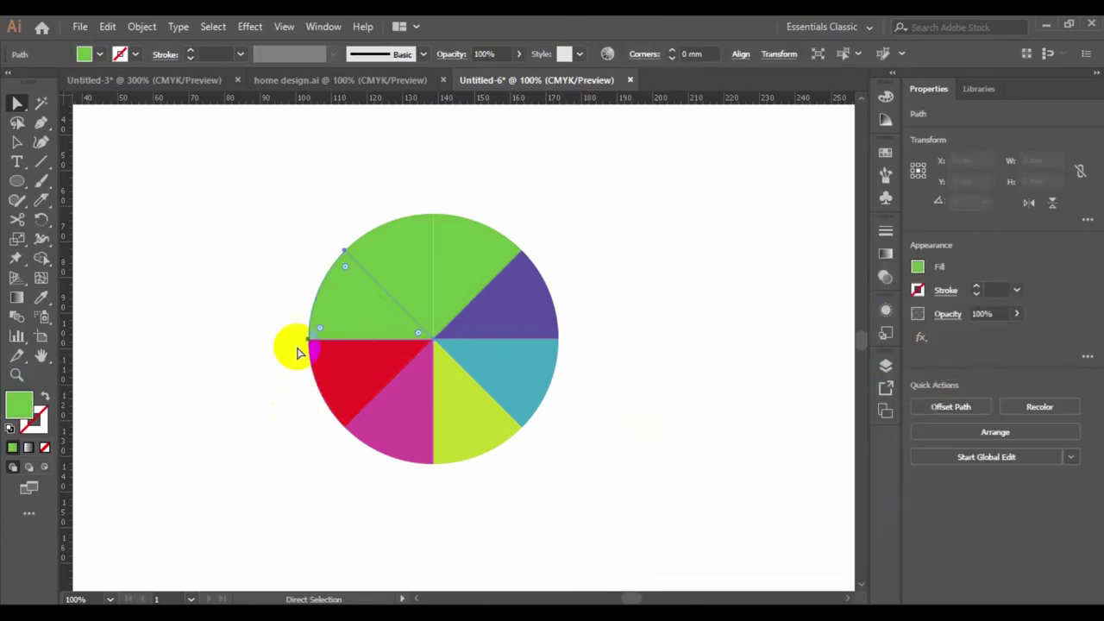
pyautogui.doubleClick(18, 403)
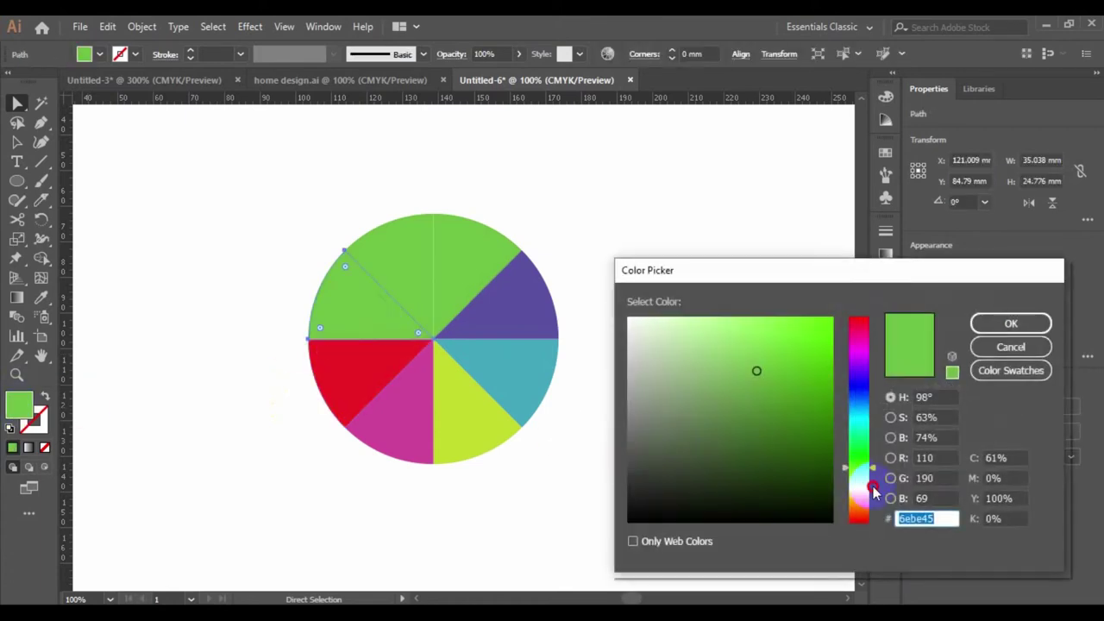
pyautogui.moveTo(874, 492); pyautogui.dragTo(858, 417)
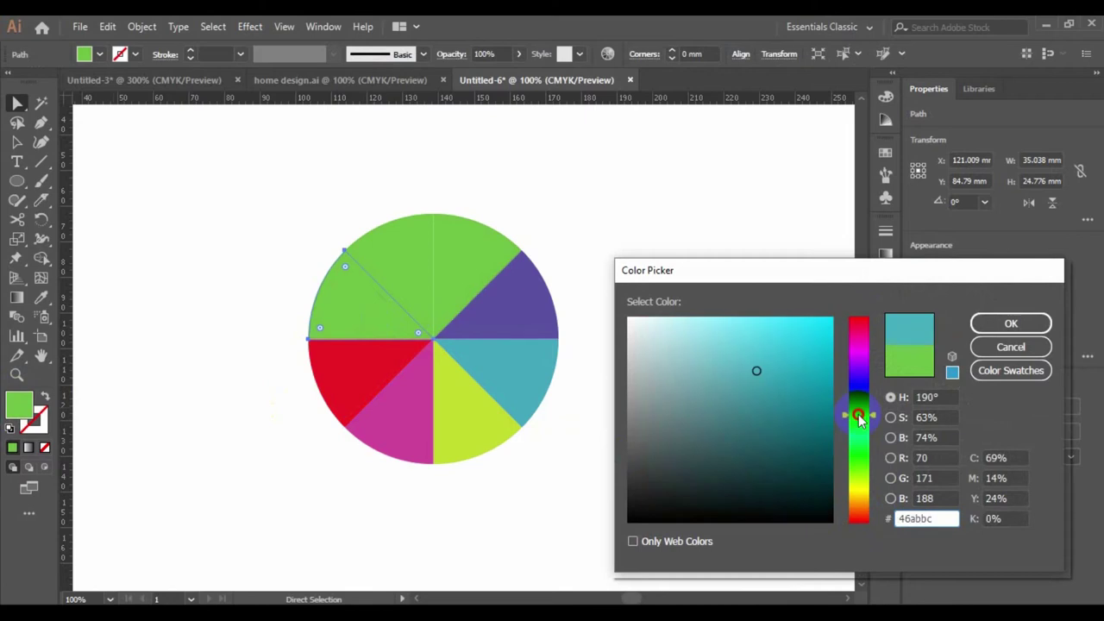
pyautogui.moveTo(824, 336); pyautogui.dragTo(861, 283)
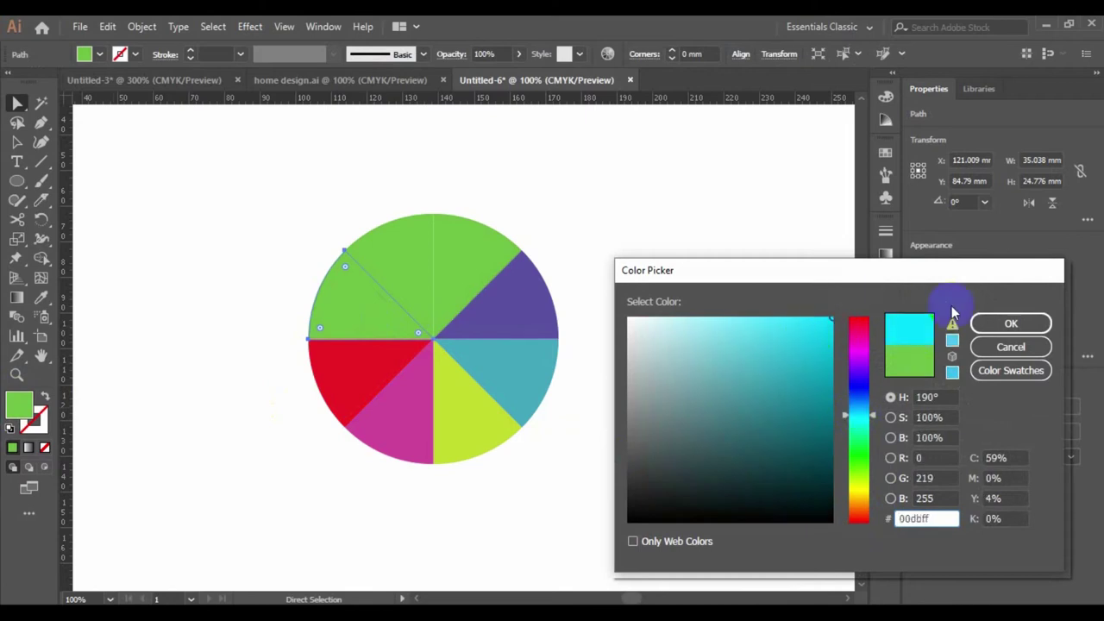
pyautogui.click(983, 326)
pyautogui.click(682, 327)
# - Fill the last top-left green slice with blue #0000fc
pyautogui.click(398, 256)
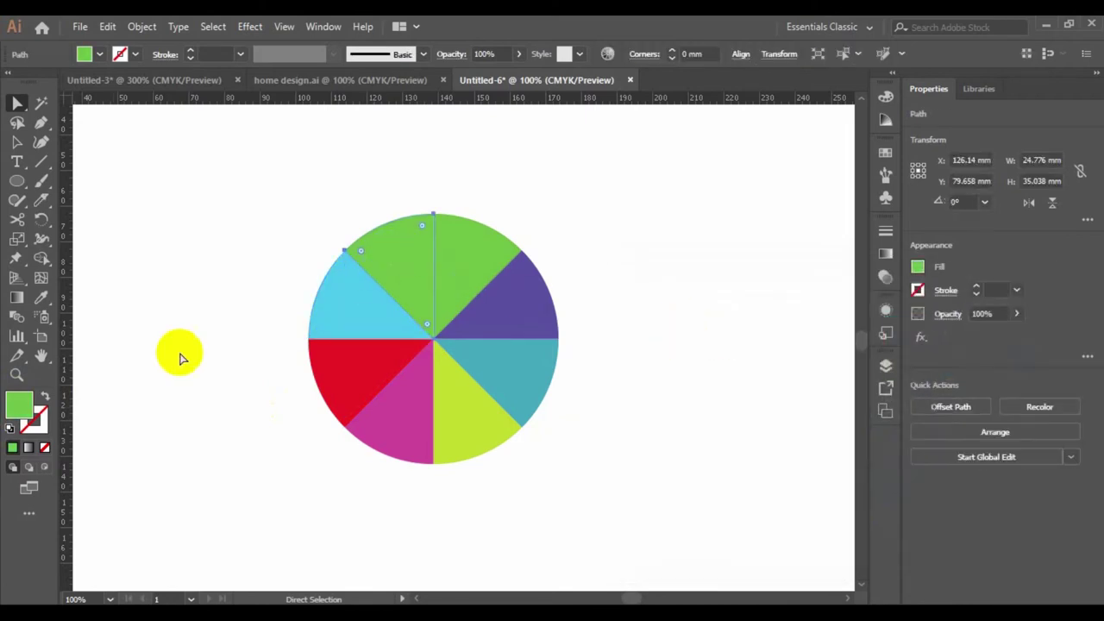
pyautogui.doubleClick(19, 410)
pyautogui.moveTo(858, 372); pyautogui.dragTo(857, 391)
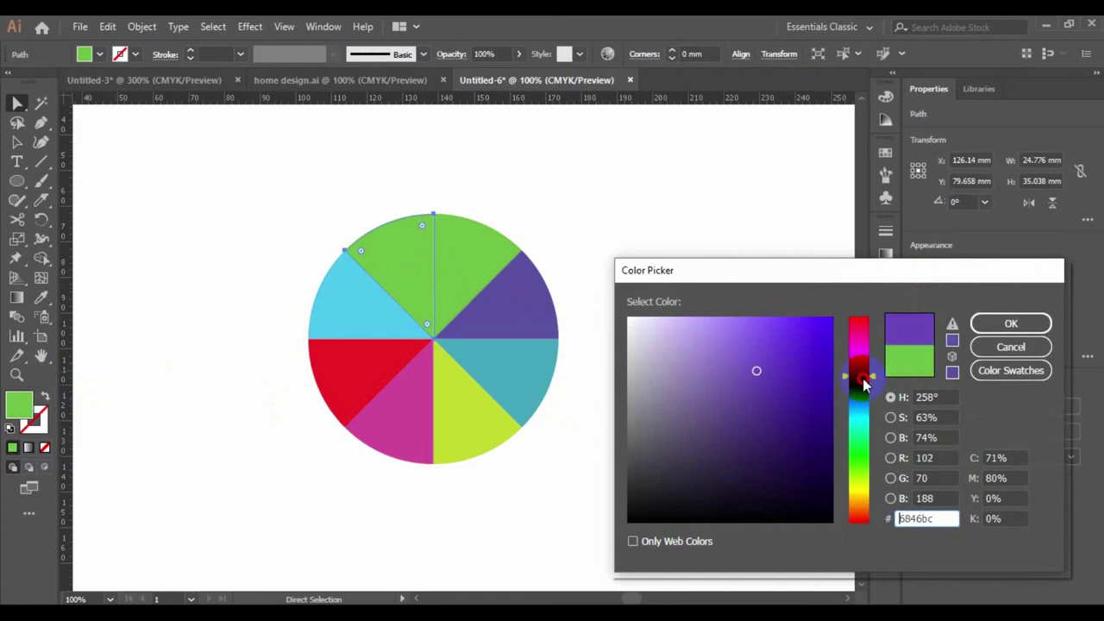
pyautogui.moveTo(824, 321); pyautogui.dragTo(847, 318)
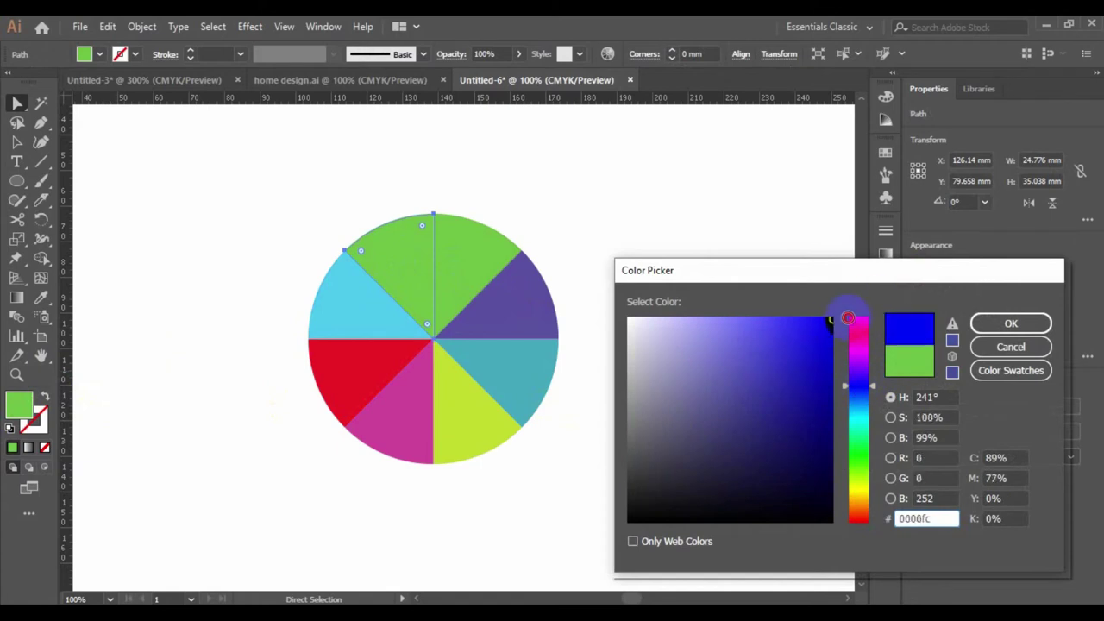
pyautogui.click(973, 324)
pyautogui.click(720, 372)
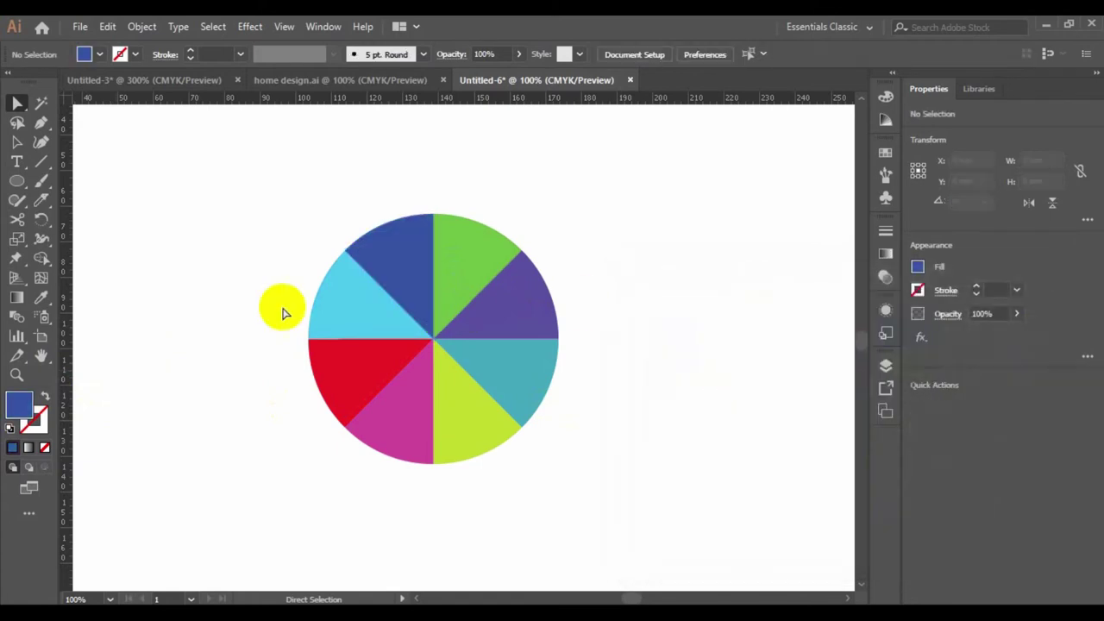
pyautogui.click(15, 182)
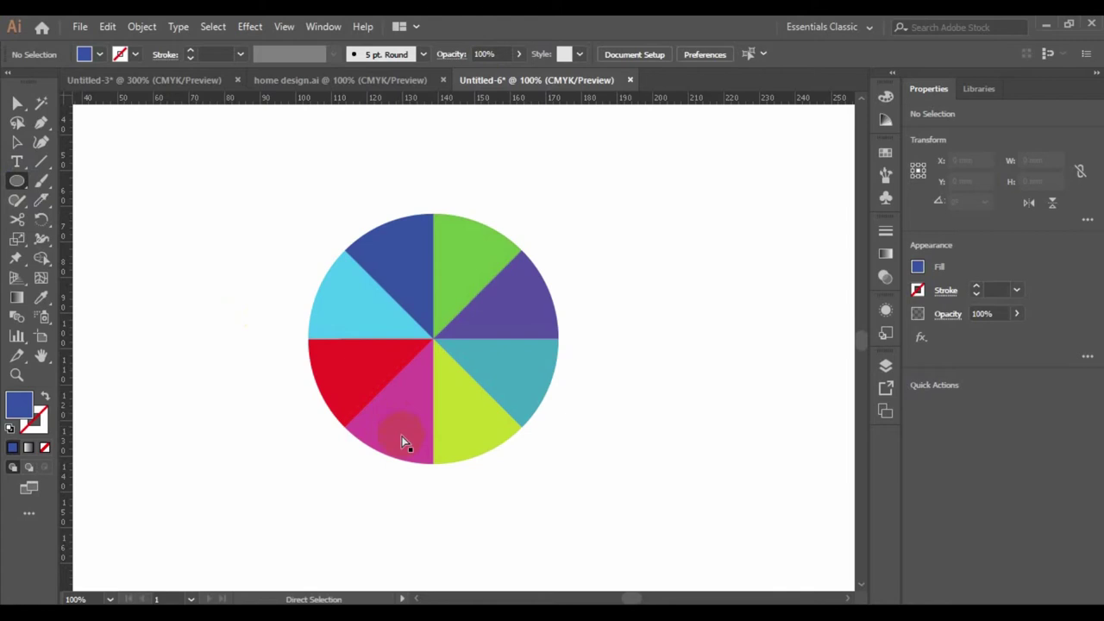
pyautogui.scroll(1, 411, 428)
# - Move the whole eight-colour wheel left on the artboard to X 69.132 mm
pyautogui.scroll(-2, 460, 326)
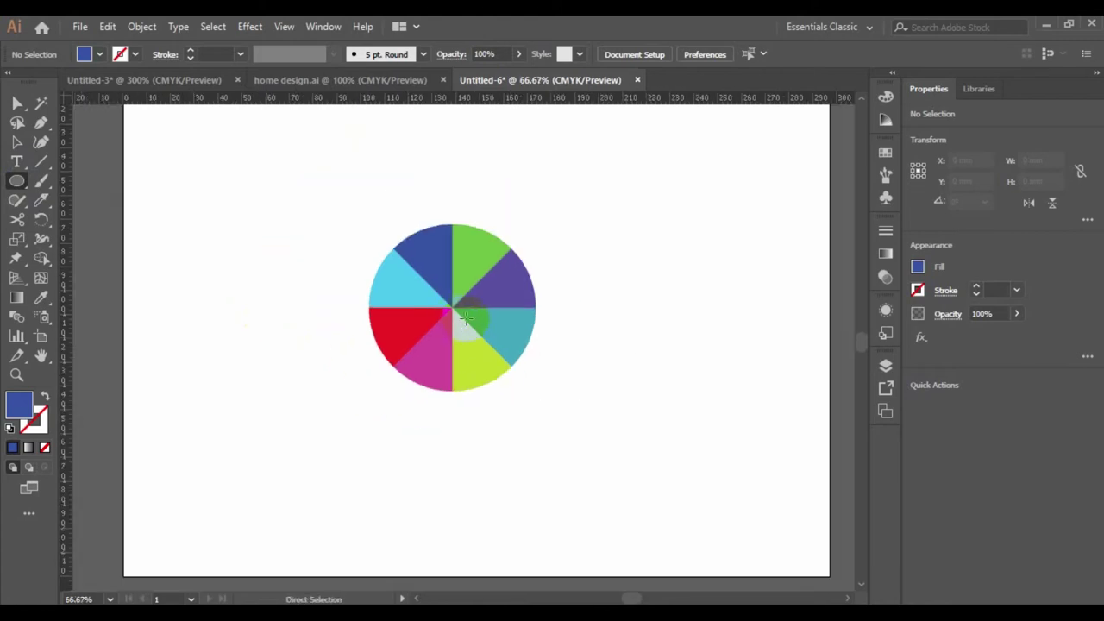
pyautogui.click(18, 103)
pyautogui.scroll(-1, 431, 420)
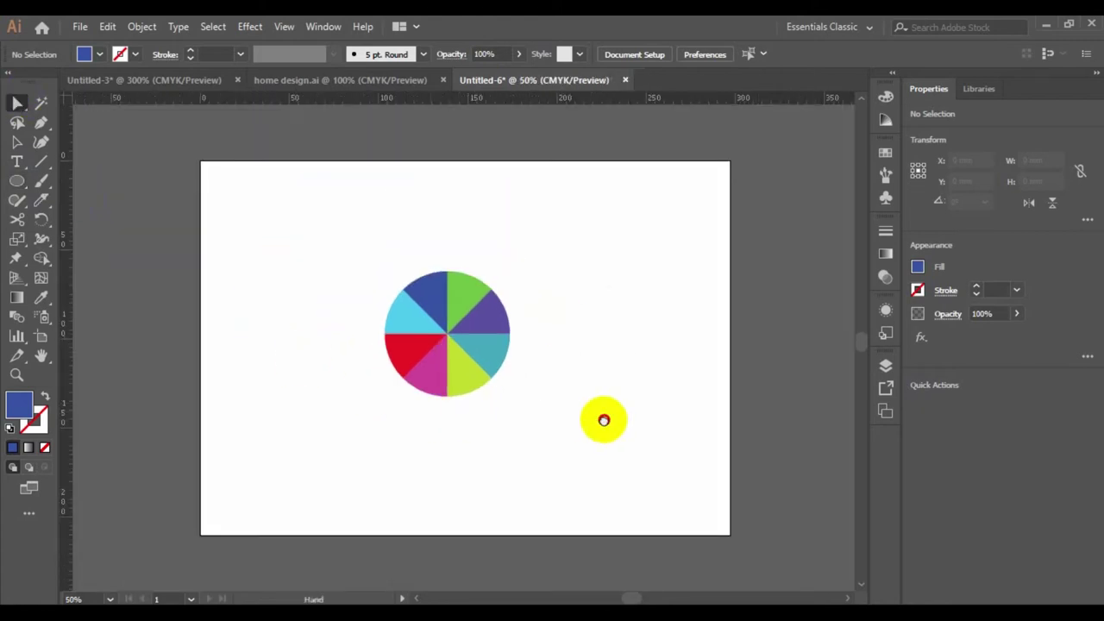
pyautogui.moveTo(315, 233); pyautogui.dragTo(463, 370)
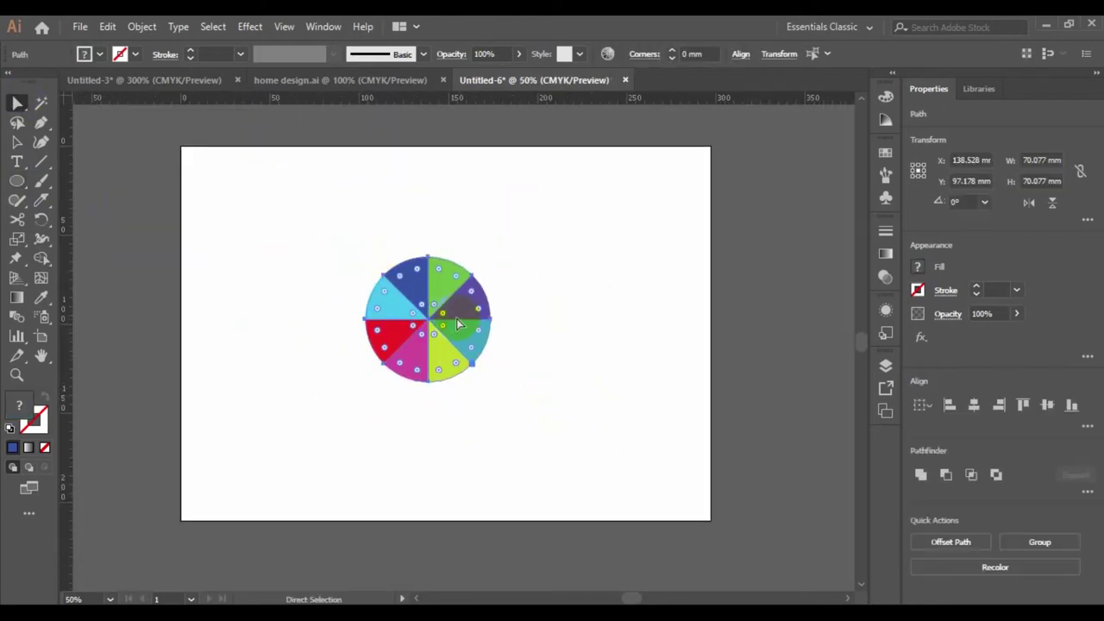
pyautogui.moveTo(19, 105)
pyautogui.mouseDown()
pyautogui.moveTo(104, 130)
pyautogui.moveTo(111, 109)
pyautogui.mouseUp()
pyautogui.moveTo(434, 297); pyautogui.dragTo(309, 291)
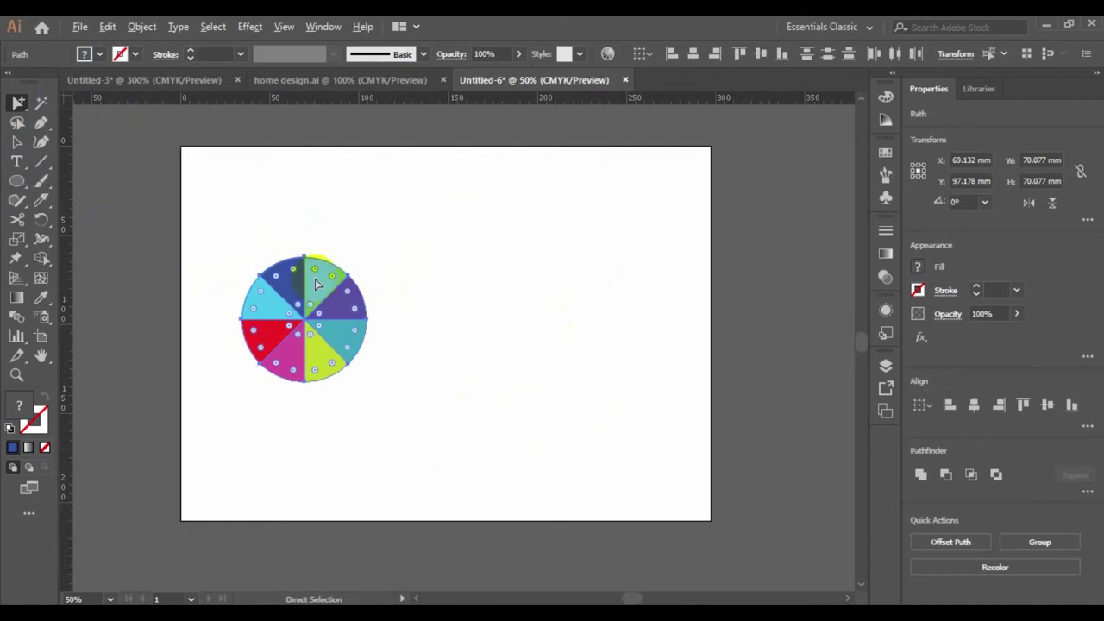
pyautogui.click(385, 273)
pyautogui.moveTo(235, 228); pyautogui.dragTo(405, 398)
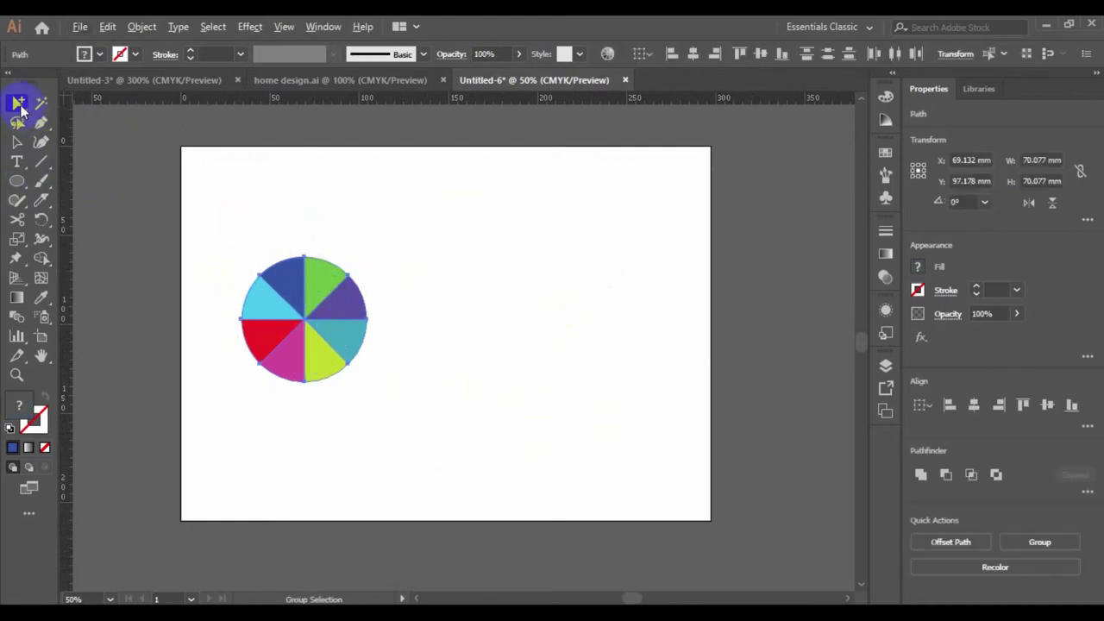
pyautogui.click(19, 104)
# - Copy the wheel to the right and centre a 58.284 mm blue circle over the copy
pyautogui.click(17, 141)
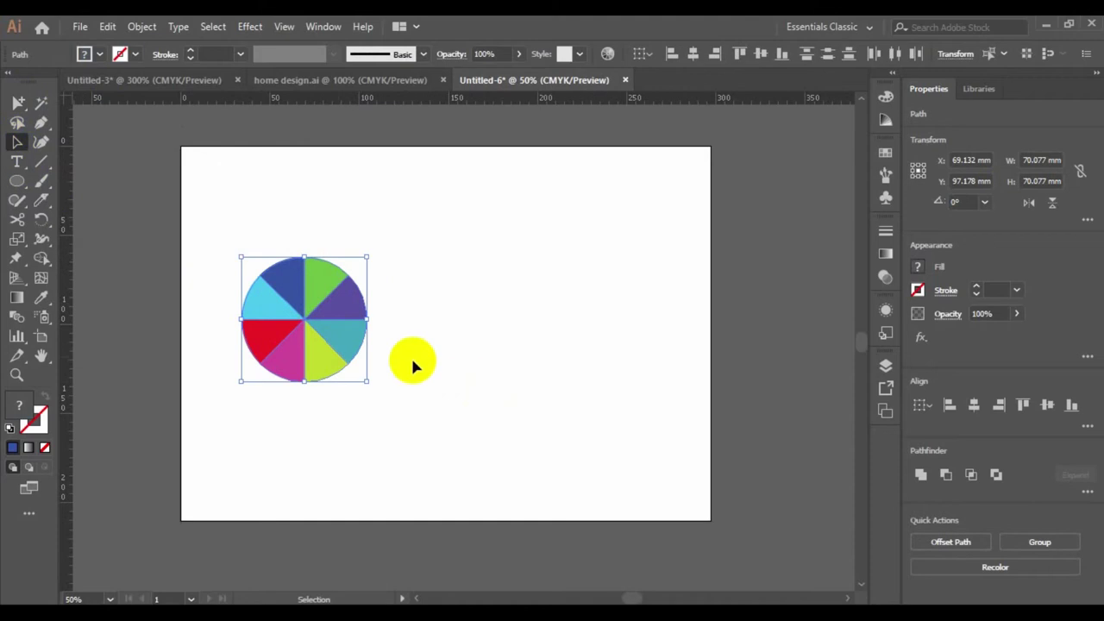
pyautogui.moveTo(337, 304); pyautogui.dragTo(501, 327)
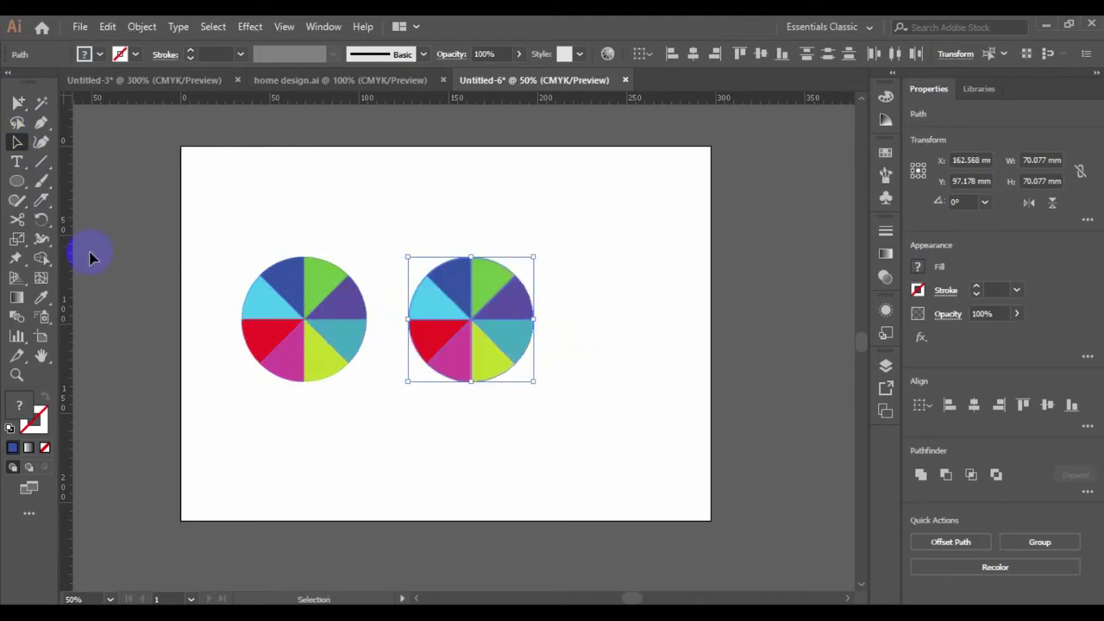
pyautogui.click(16, 182)
pyautogui.scroll(2, 535, 374)
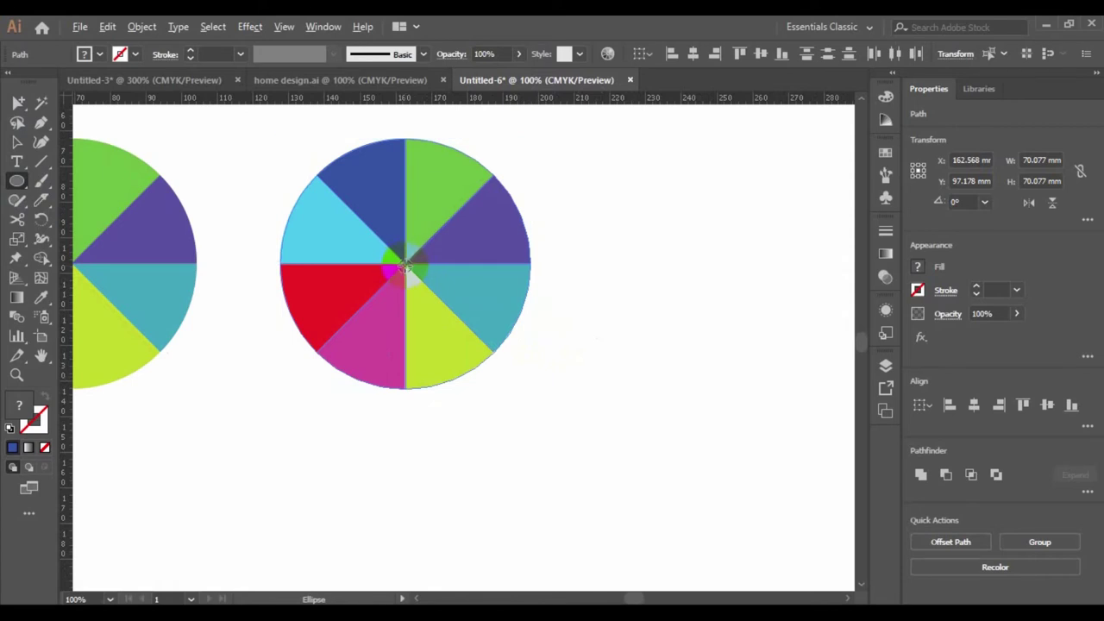
pyautogui.moveTo(405, 263); pyautogui.dragTo(509, 329)
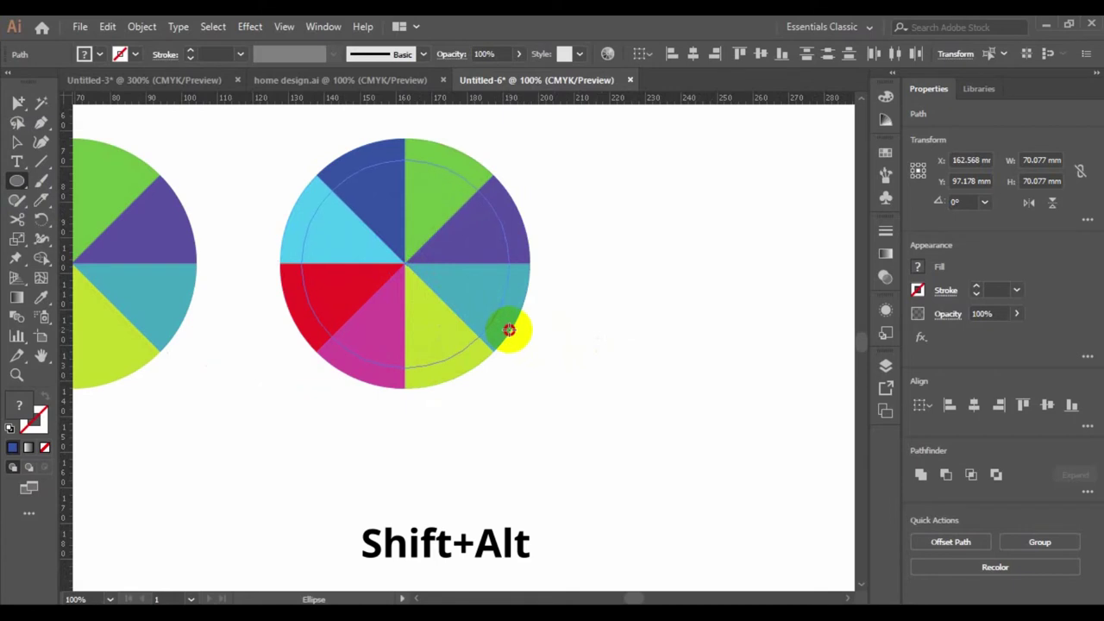
pyautogui.moveTo(509, 329); pyautogui.dragTo(510, 330)
pyautogui.scroll(-1, 499, 304)
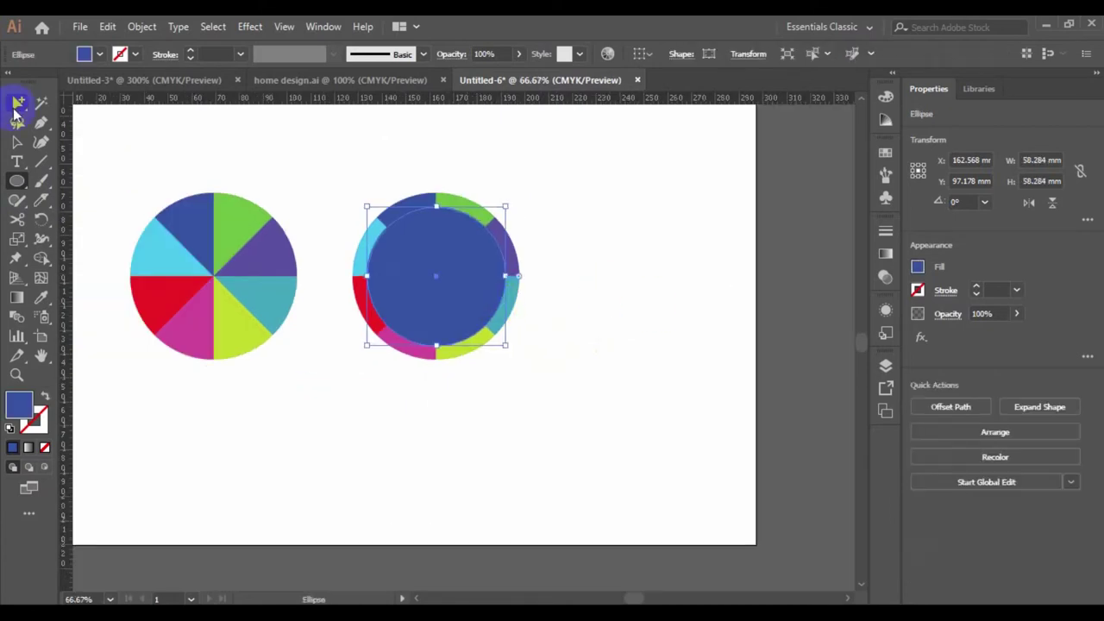
pyautogui.click(16, 144)
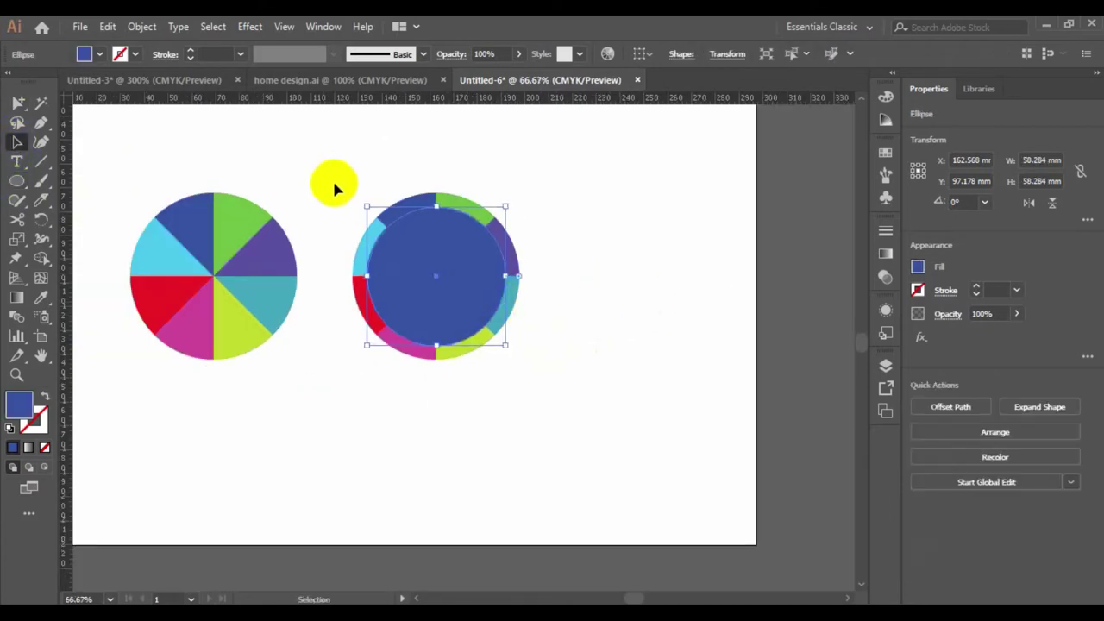
pyautogui.moveTo(338, 172); pyautogui.dragTo(540, 393)
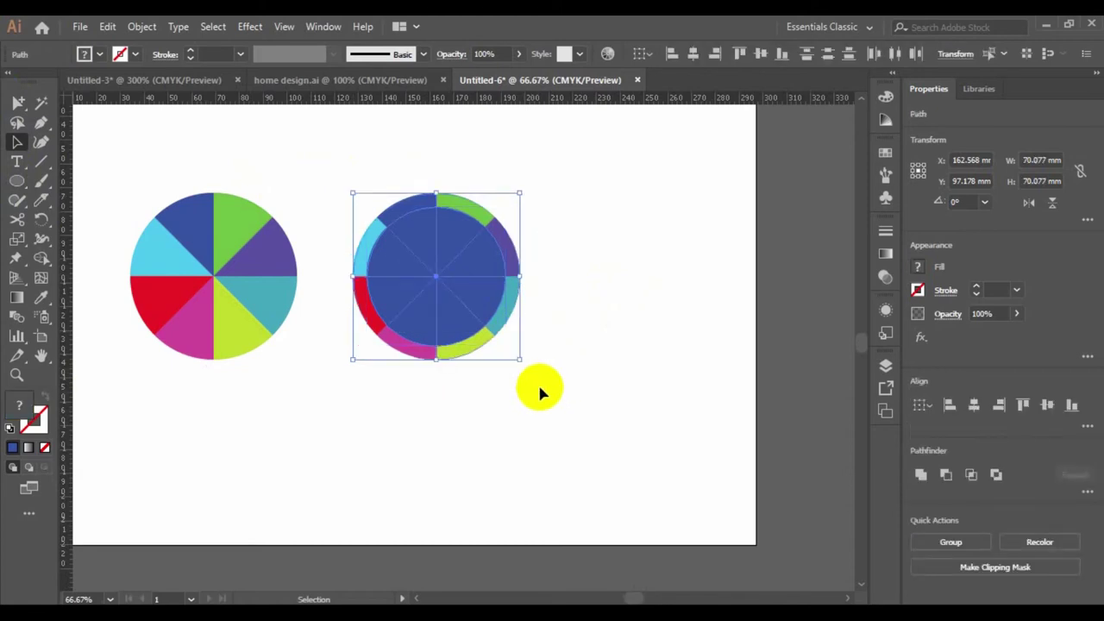
# - Divide the blue circle and copied wheel with Pathfinder and ungroup the pieces
pyautogui.click(973, 413)
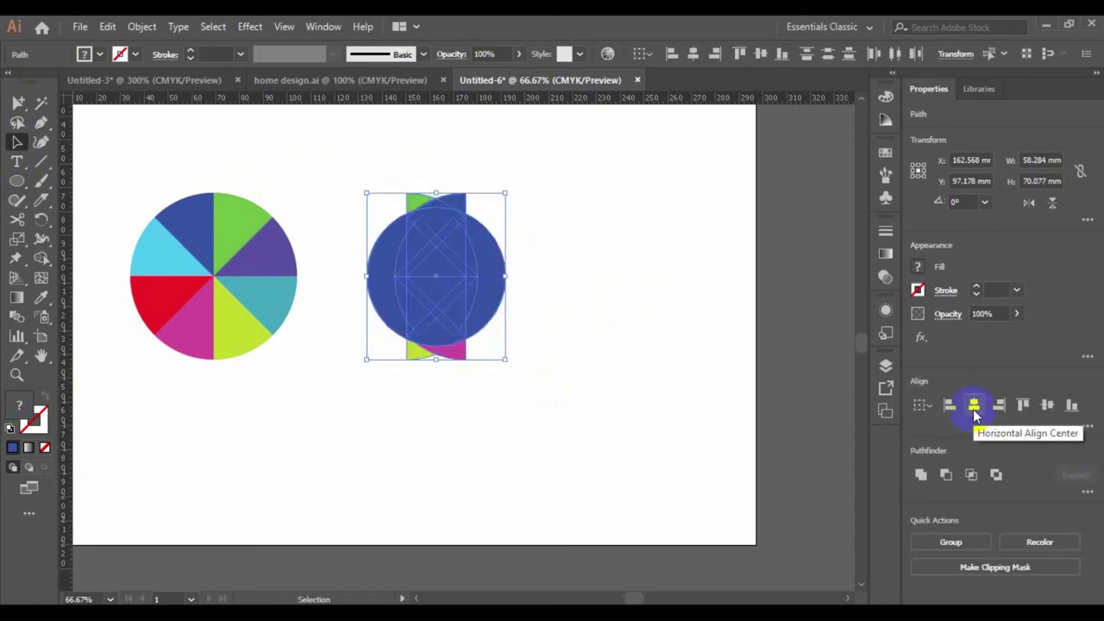
pyautogui.hotkey('ctrl', 'z')
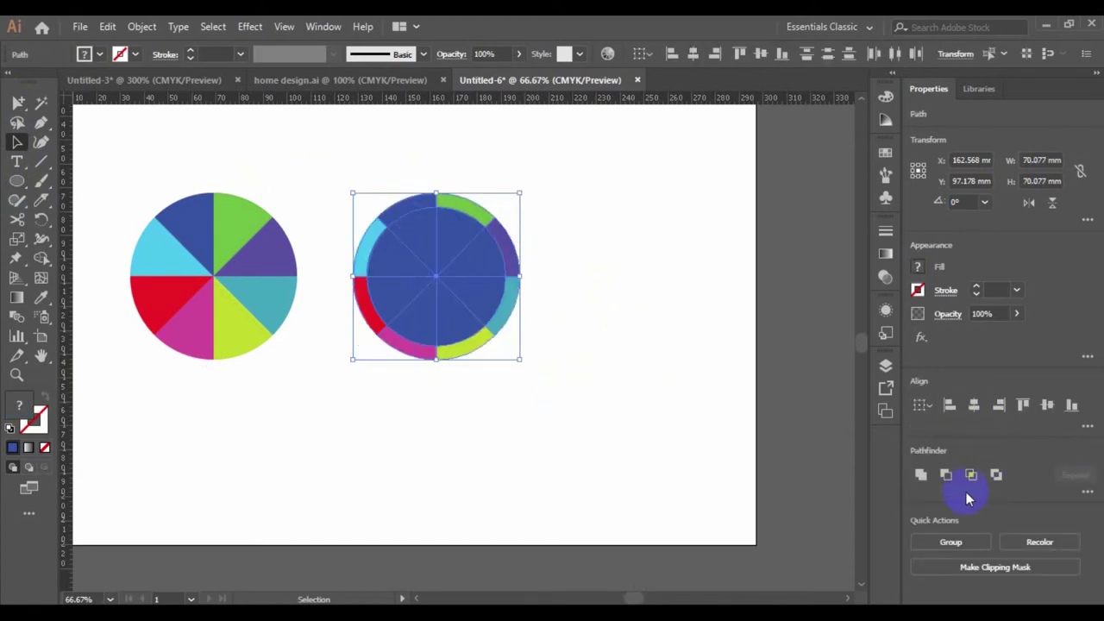
pyautogui.click(1080, 489)
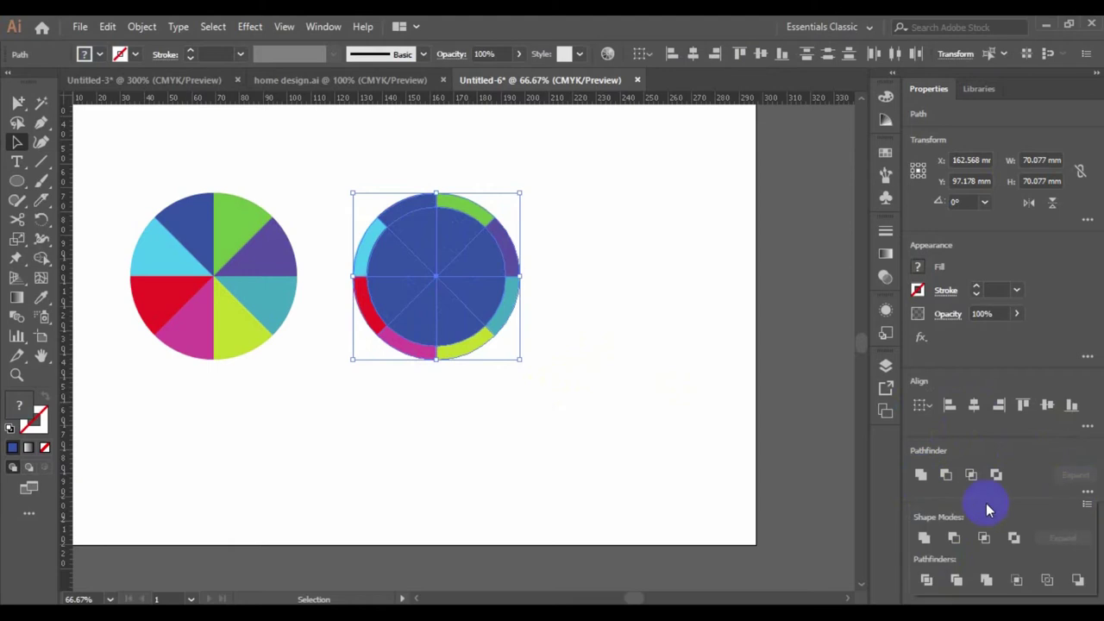
pyautogui.click(936, 583)
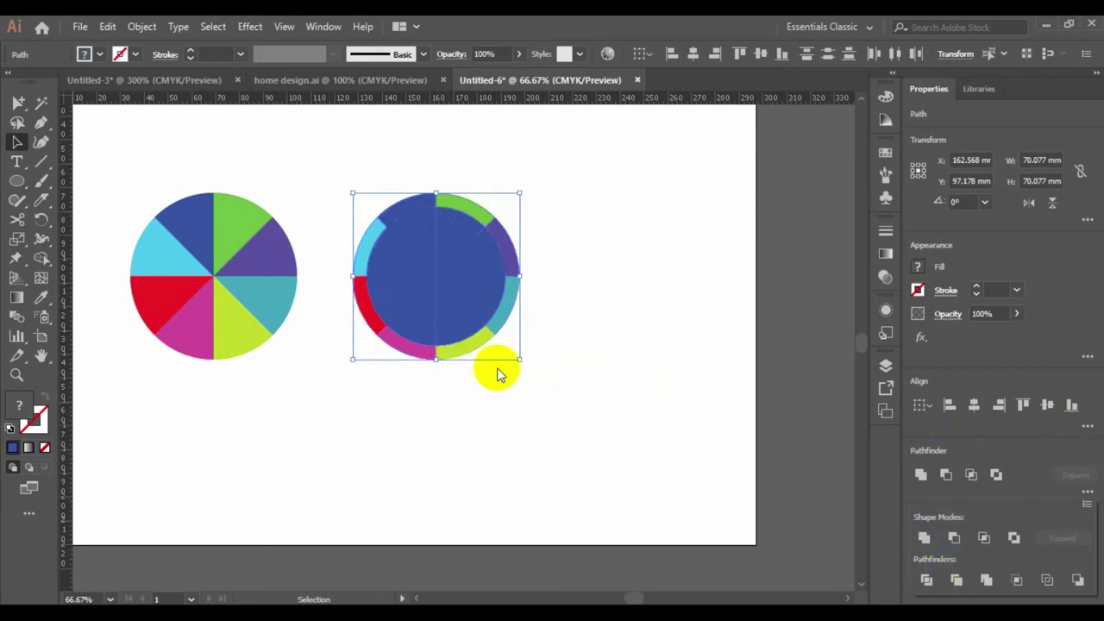
pyautogui.click(584, 363)
pyautogui.moveTo(348, 158); pyautogui.dragTo(540, 389)
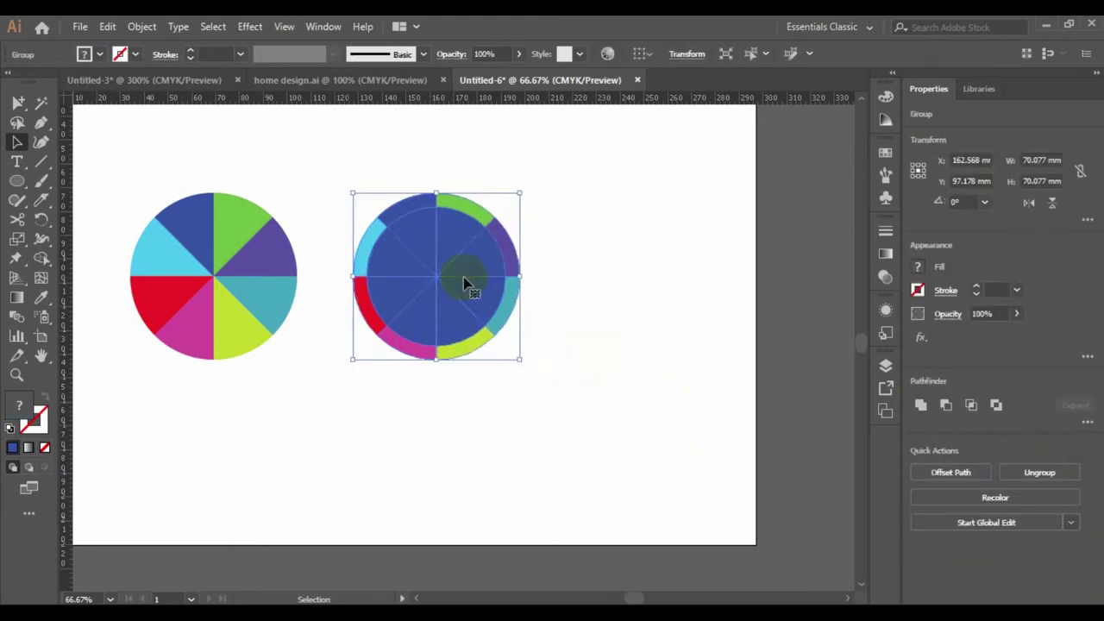
pyautogui.hotkey('ctrl', '=')
pyautogui.click(648, 259)
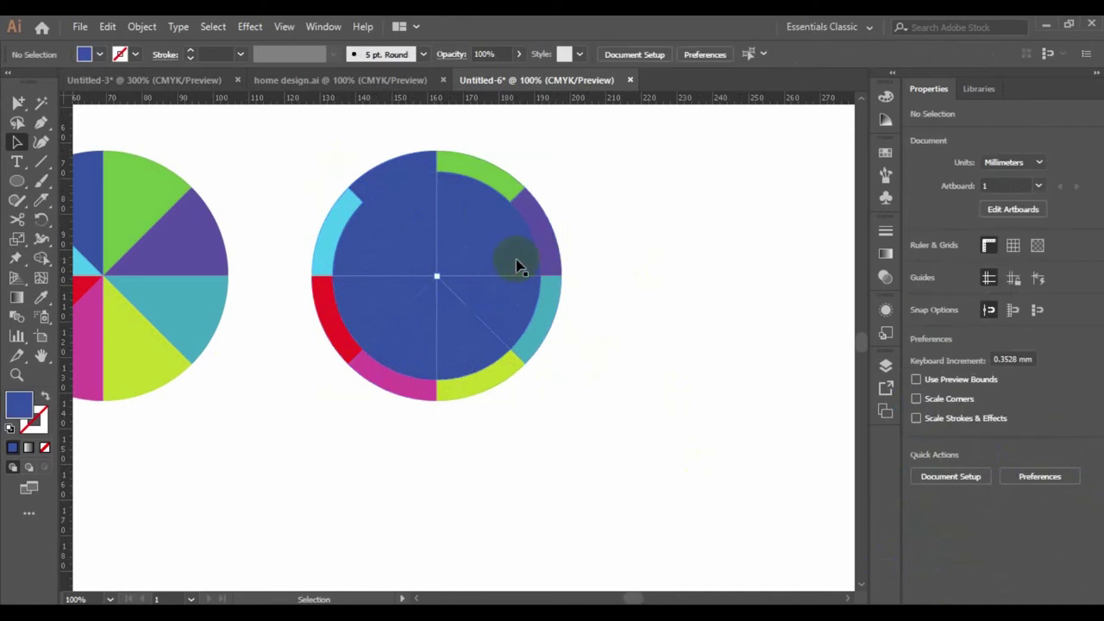
pyautogui.click(505, 262)
pyautogui.rightClick(506, 259)
pyautogui.click(580, 389)
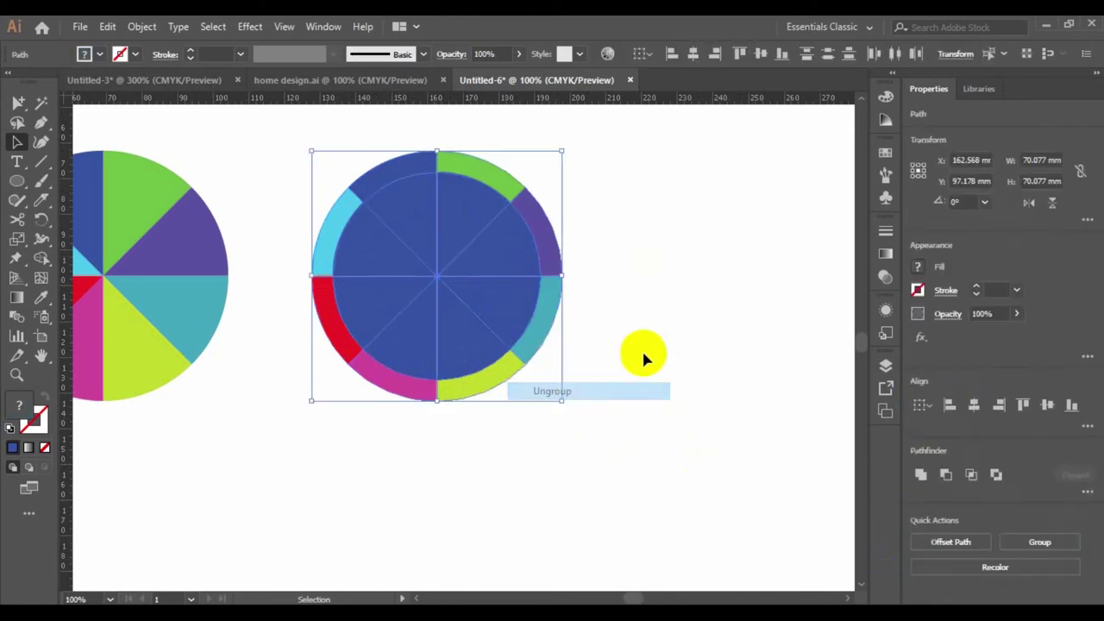
pyautogui.click(664, 337)
# - Delete the four inner blue quarters, leaving a hollow coloured ring
pyautogui.click(393, 226)
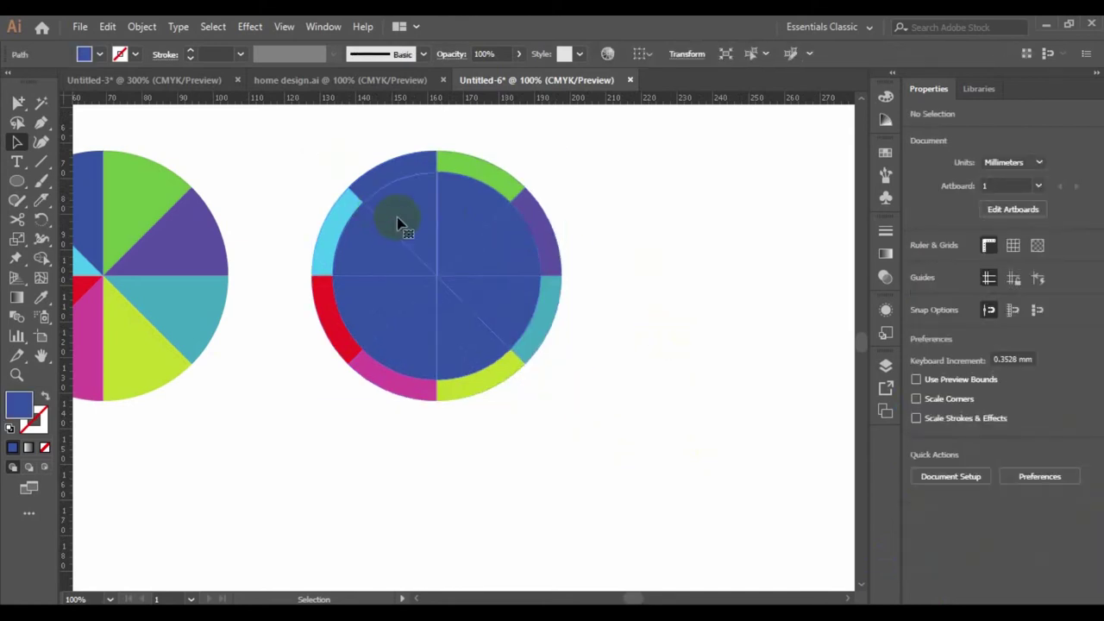
pyautogui.keyDown('shift'); pyautogui.click(464, 228); pyautogui.keyUp('shift')
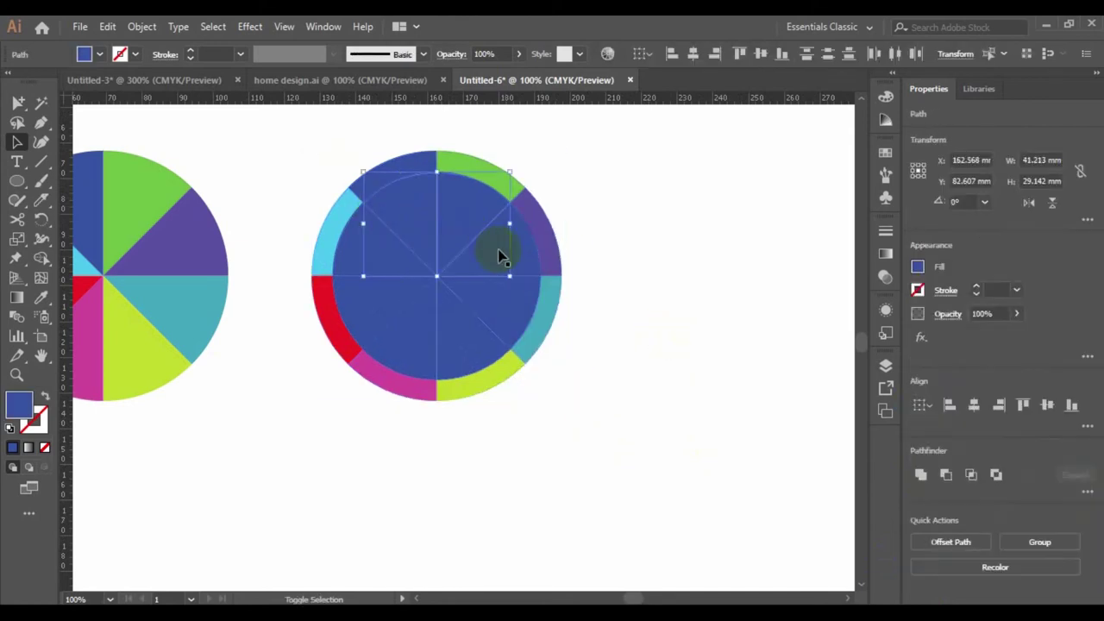
pyautogui.keyDown('shift'); pyautogui.click(455, 325); pyautogui.keyUp('shift')
pyautogui.keyDown('shift'); pyautogui.click(388, 291); pyautogui.keyUp('shift')
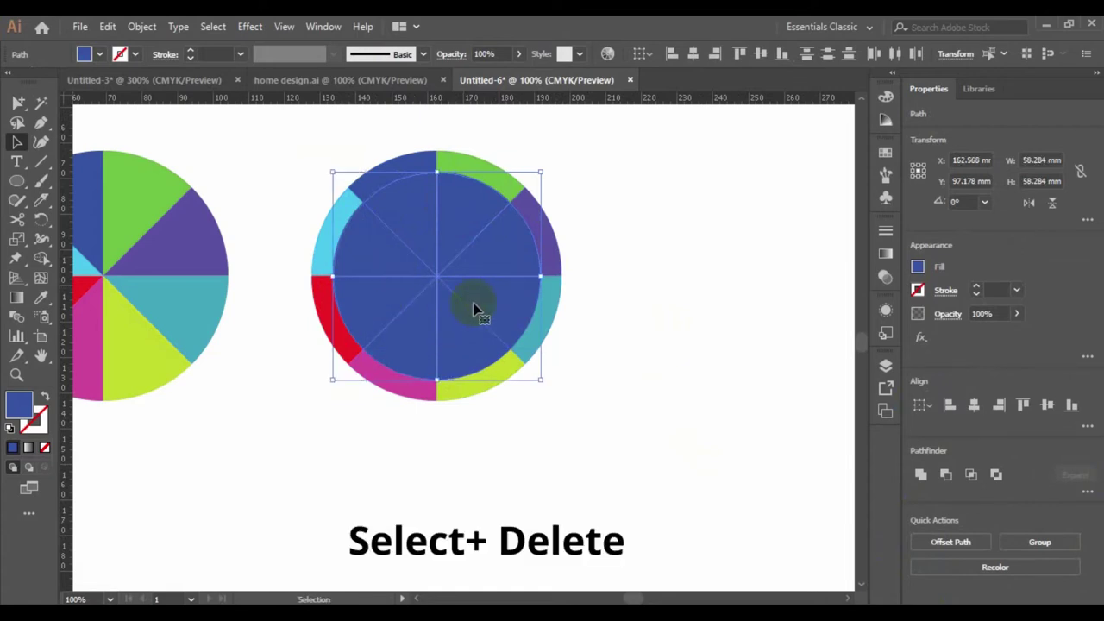
pyautogui.press('Delete')
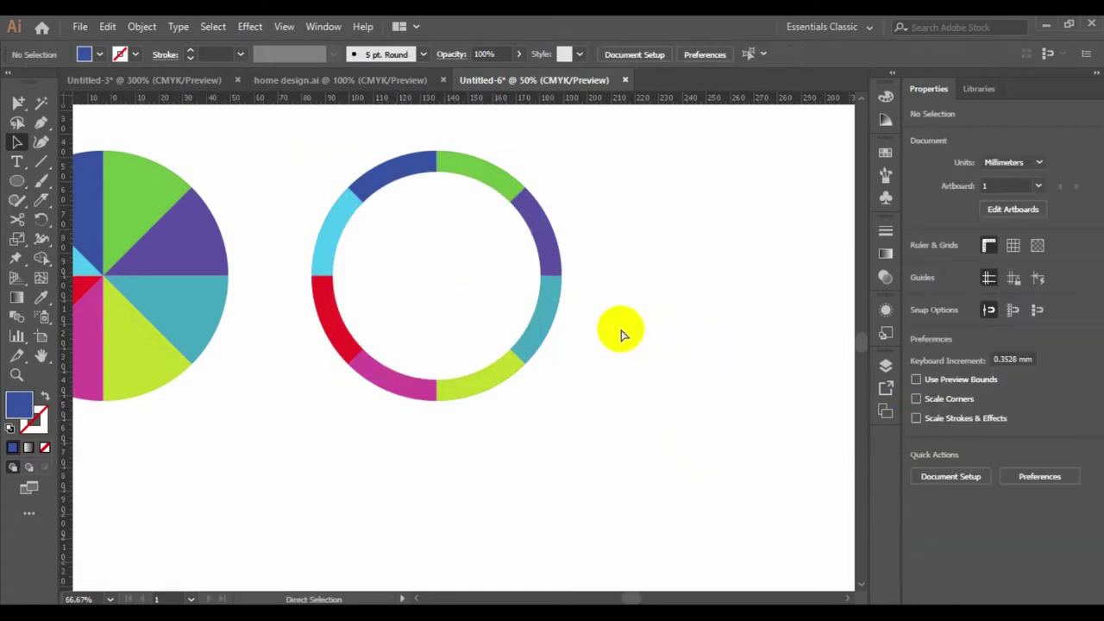
pyautogui.scroll(-2, 619, 327)
# - Move the pie chart and ring higher up on the artboard
pyautogui.moveTo(645, 330); pyautogui.dragTo(637, 261)
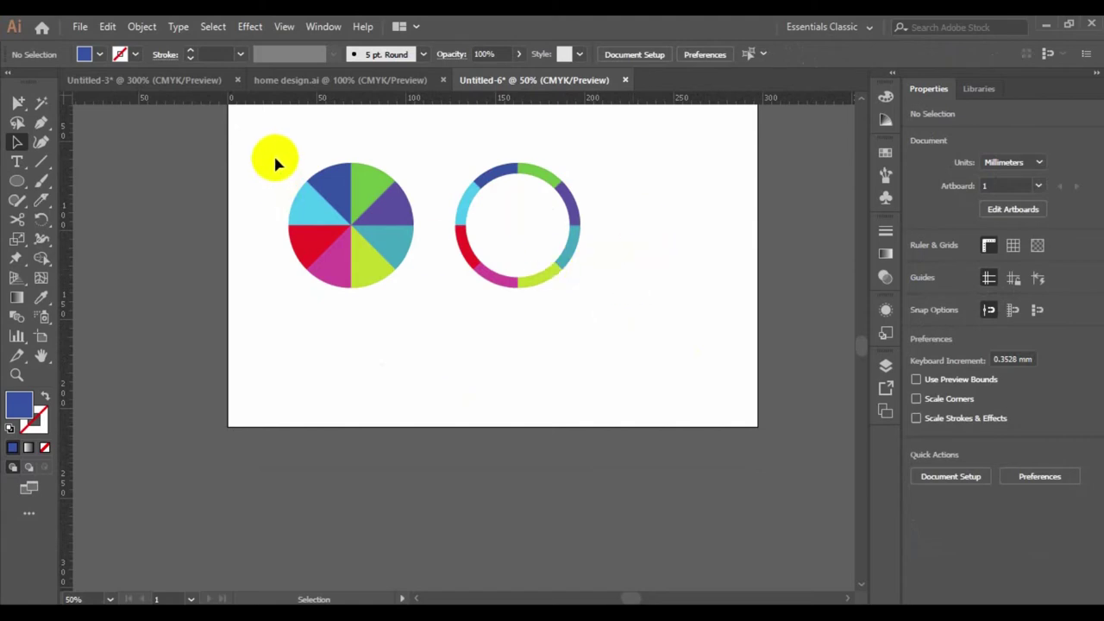
pyautogui.scroll(1, 552, 362)
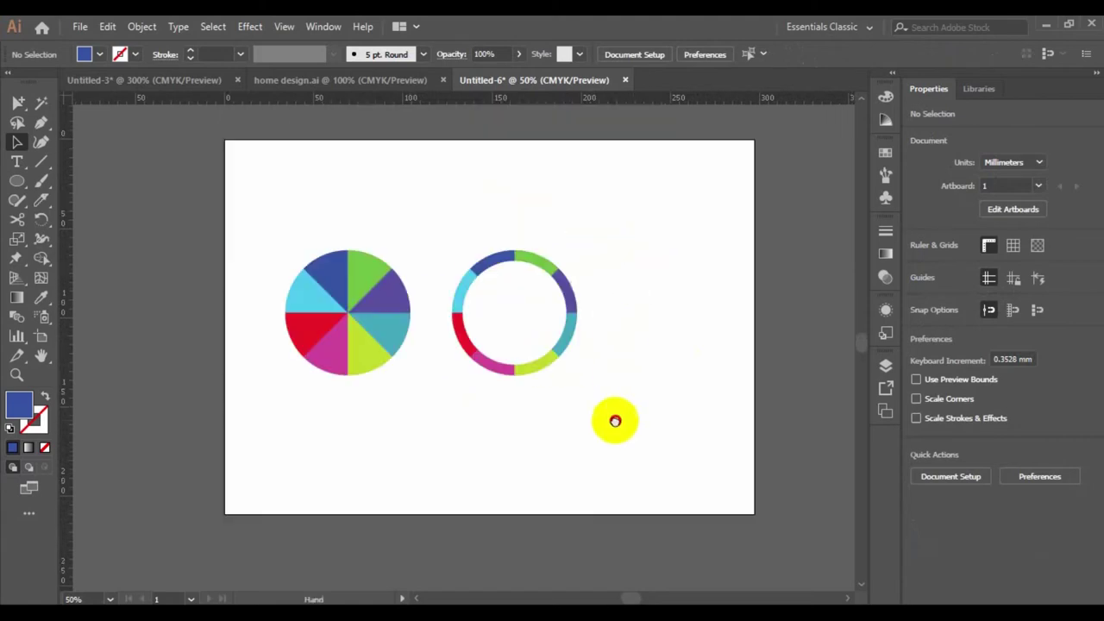
pyautogui.moveTo(270, 231)
pyautogui.mouseDown()
pyautogui.moveTo(420, 348)
pyautogui.moveTo(529, 326)
pyautogui.mouseUp()
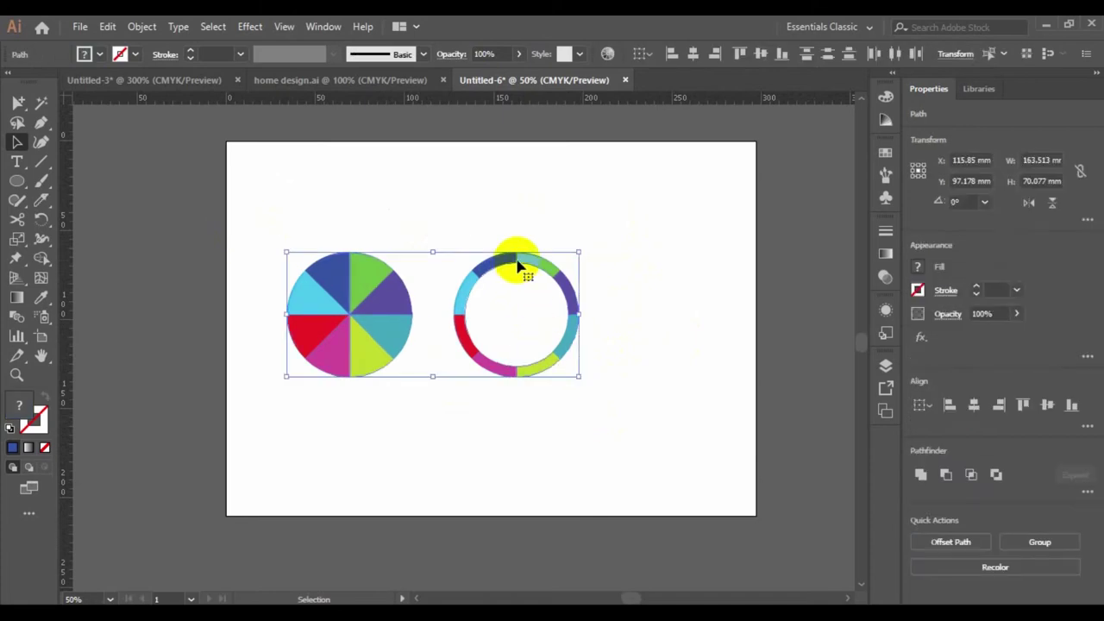
pyautogui.moveTo(518, 257); pyautogui.dragTo(523, 196)
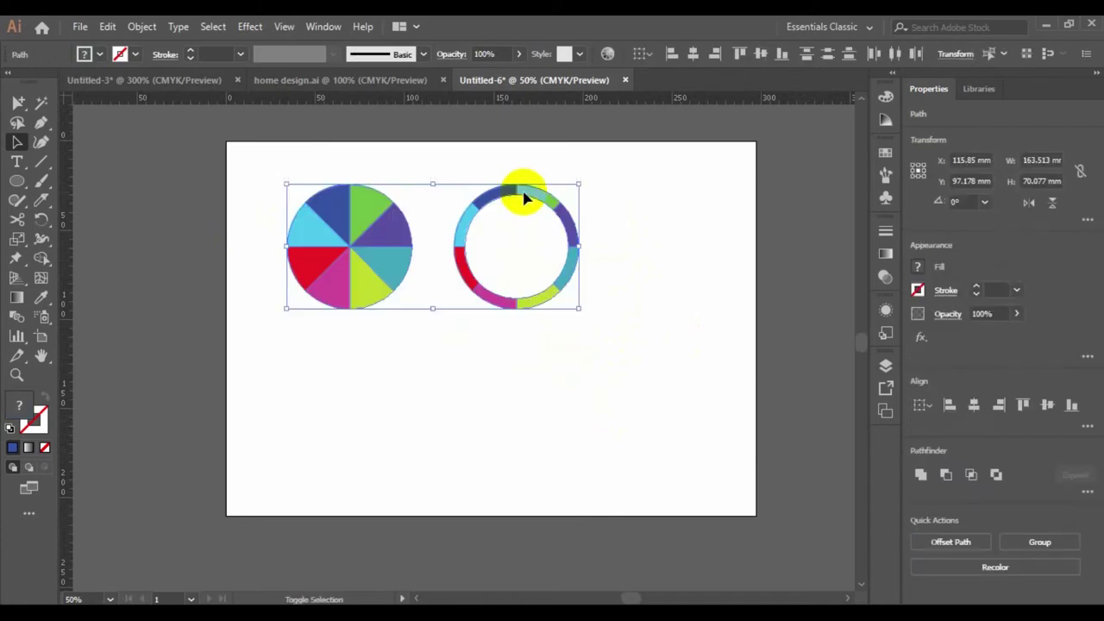
pyautogui.click(610, 310)
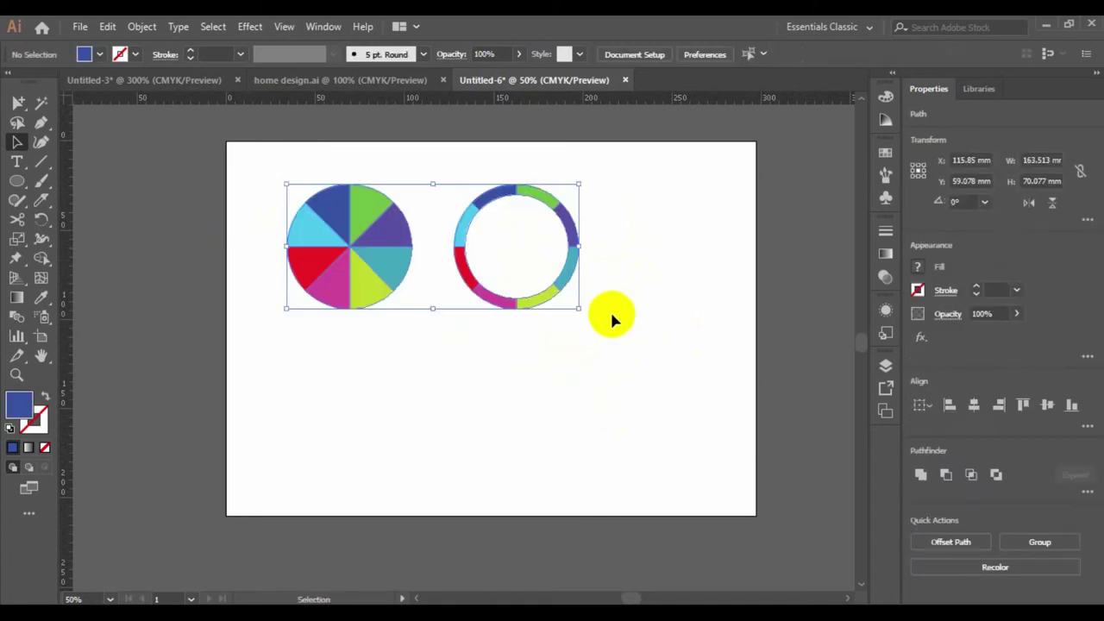
# - Draw a 75.293 mm blue circle below the pie and ring
pyautogui.click(17, 180)
pyautogui.moveTo(486, 402); pyautogui.dragTo(552, 440)
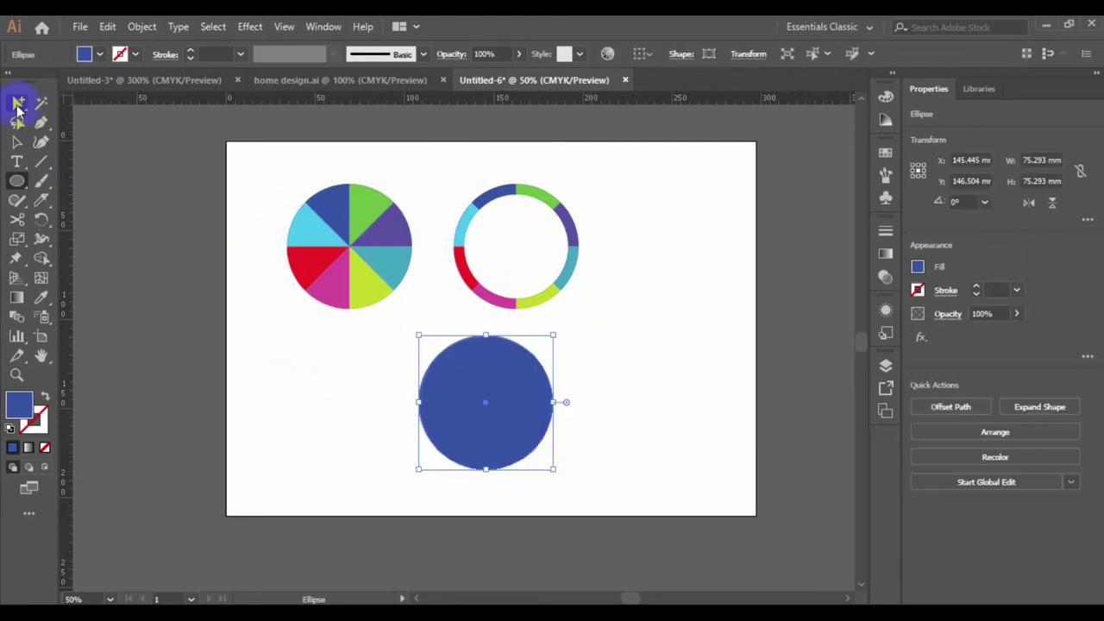
pyautogui.click(17, 105)
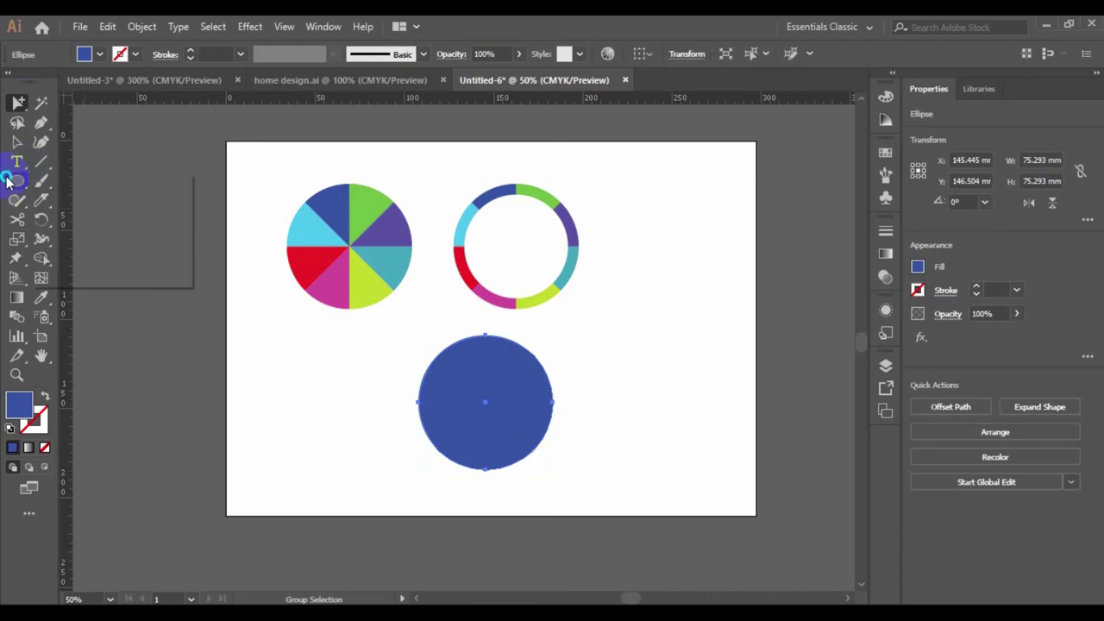
pyautogui.moveTo(18, 179); pyautogui.dragTo(69, 182)
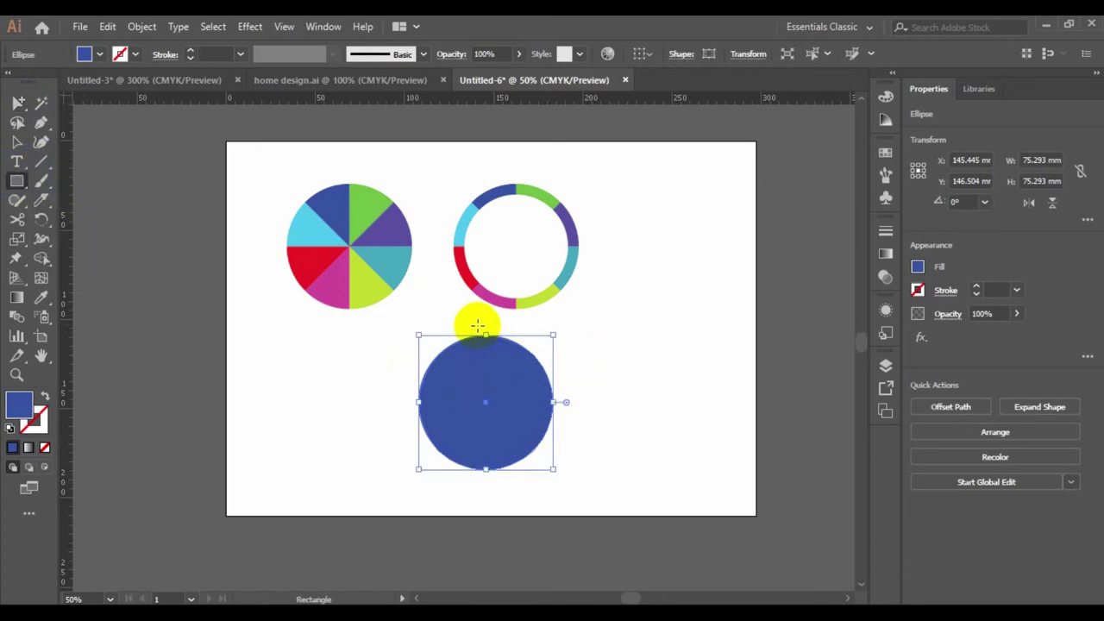
# - Draw a thin 4.082 × 91.168 mm red bar through the blue circle and select both
pyautogui.moveTo(478, 326); pyautogui.dragTo(485, 480)
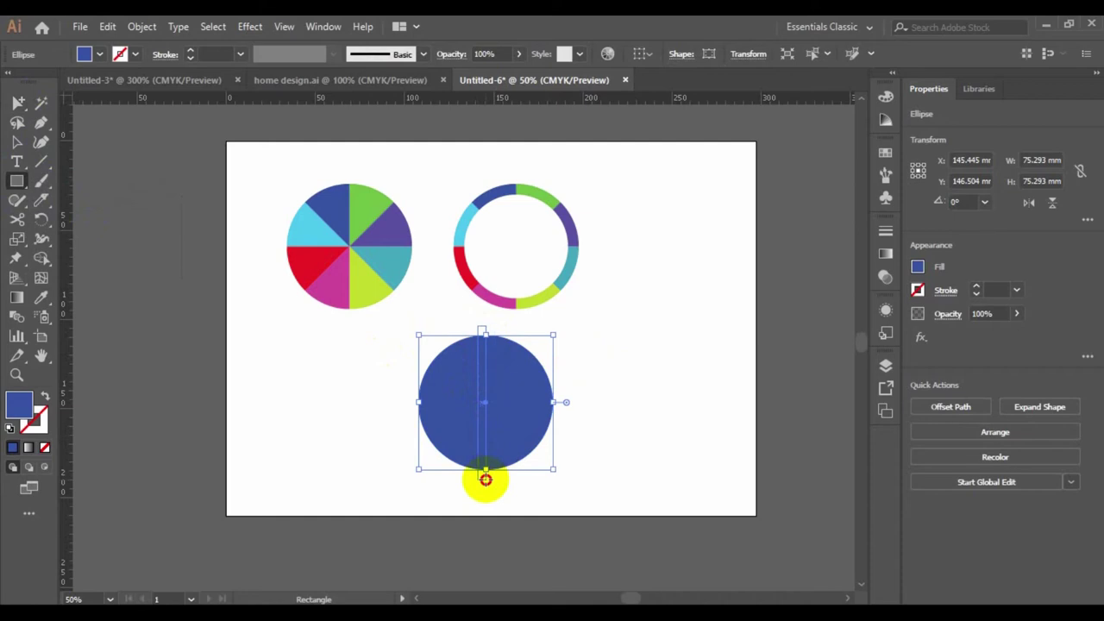
pyautogui.moveTo(485, 489); pyautogui.dragTo(485, 489)
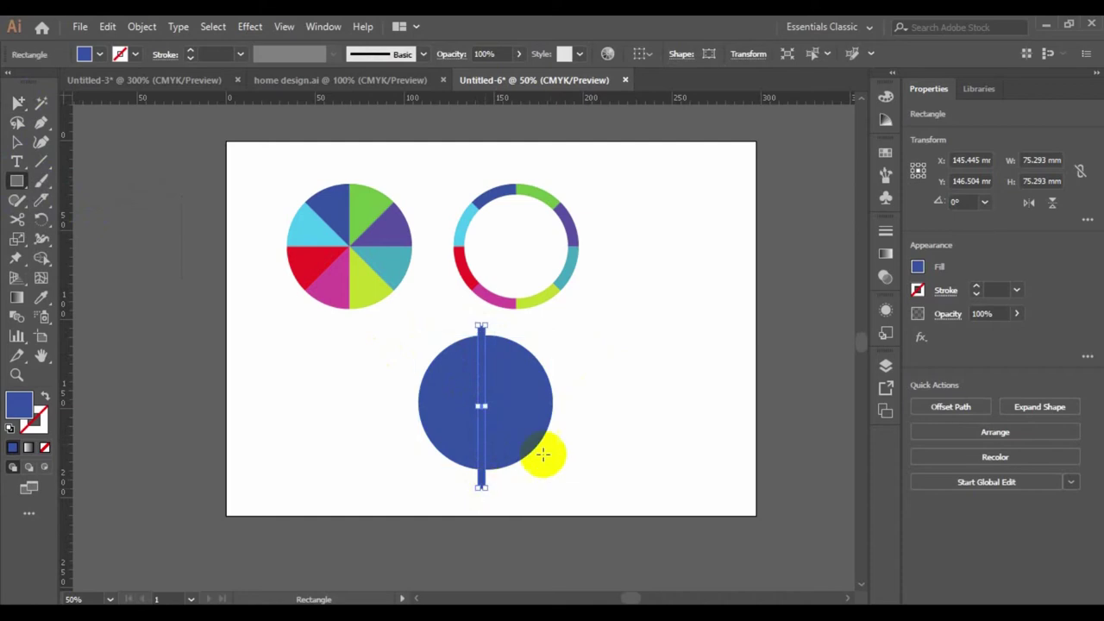
pyautogui.doubleClick(24, 405)
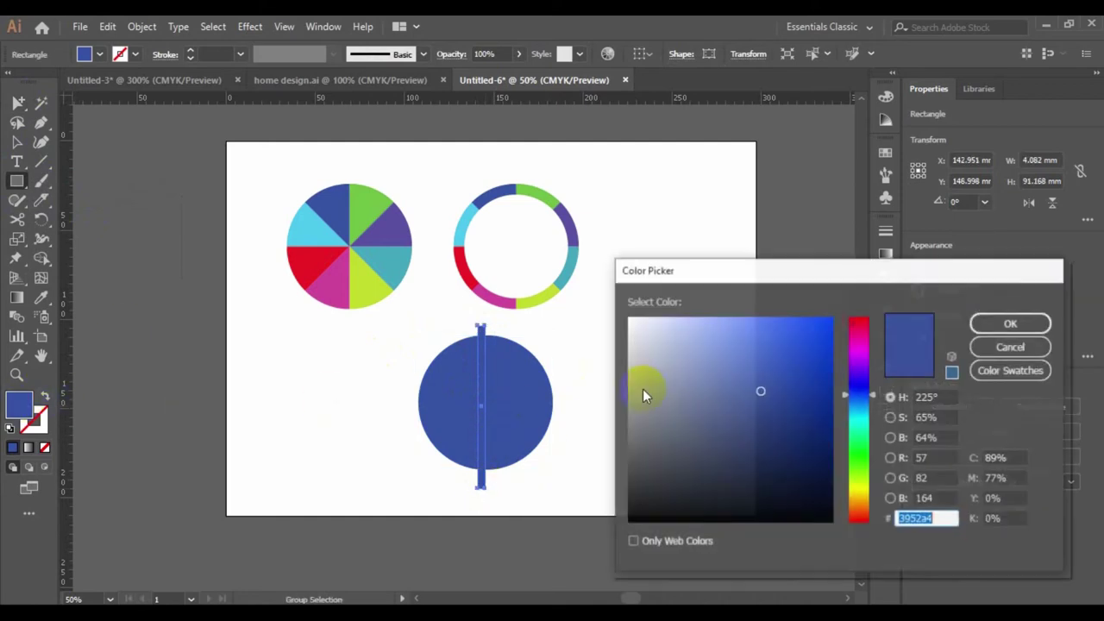
pyautogui.moveTo(860, 393); pyautogui.dragTo(872, 325)
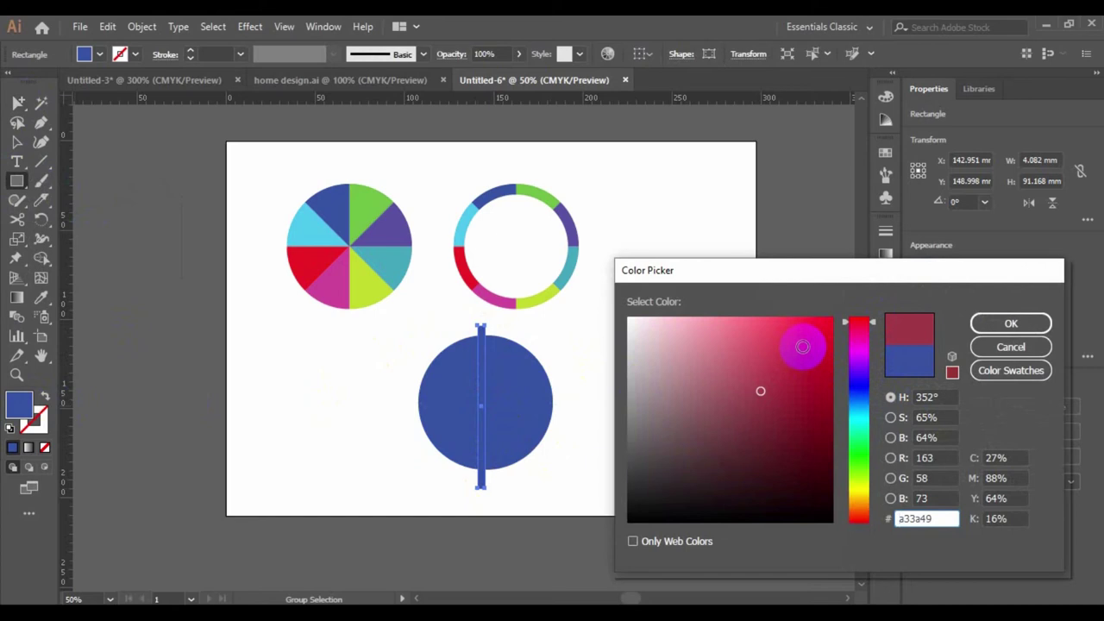
pyautogui.moveTo(802, 345)
pyautogui.mouseDown()
pyautogui.moveTo(820, 375)
pyautogui.moveTo(845, 322)
pyautogui.mouseUp()
pyautogui.click(1000, 325)
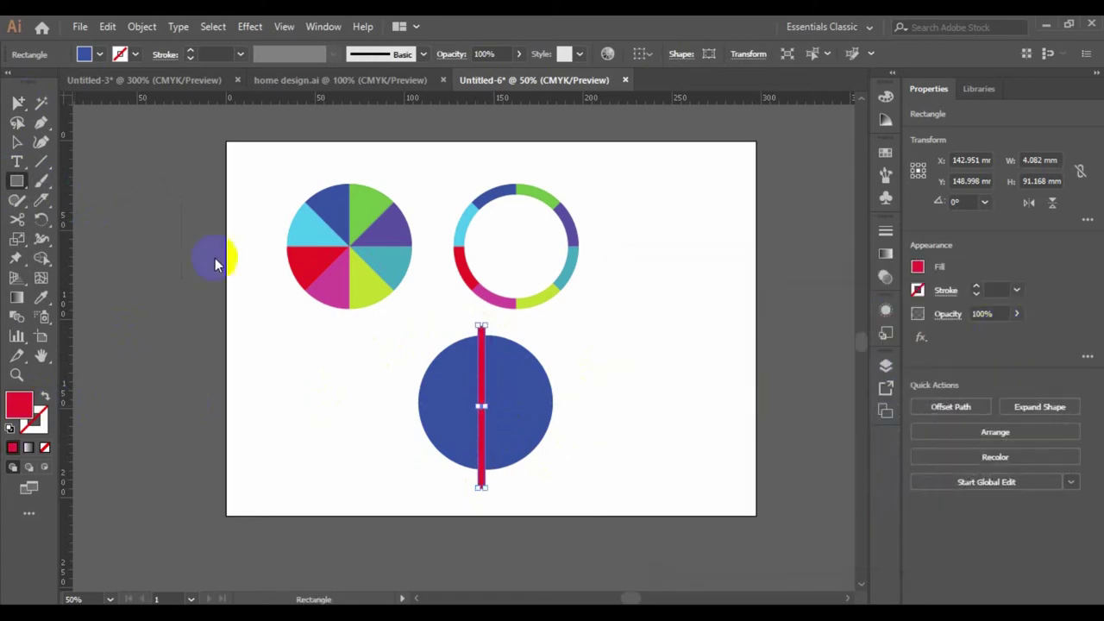
pyautogui.click(17, 142)
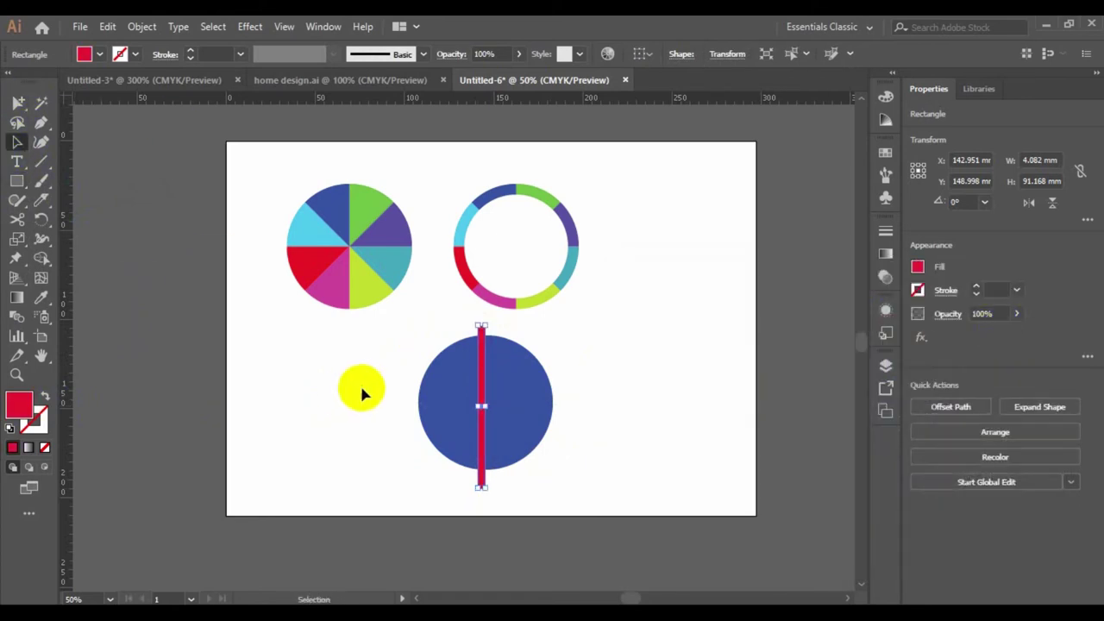
pyautogui.moveTo(362, 380); pyautogui.dragTo(604, 463)
# - Centre the vertical red bar on the blue circle horizontally and vertically
pyautogui.click(973, 406)
pyautogui.click(1047, 404)
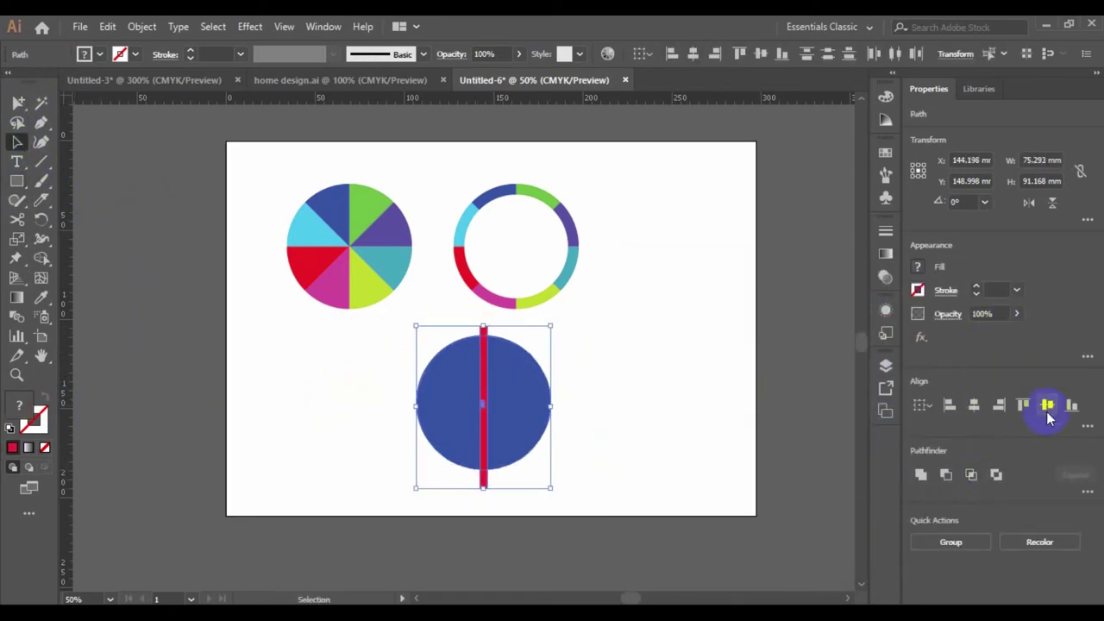
pyautogui.click(686, 444)
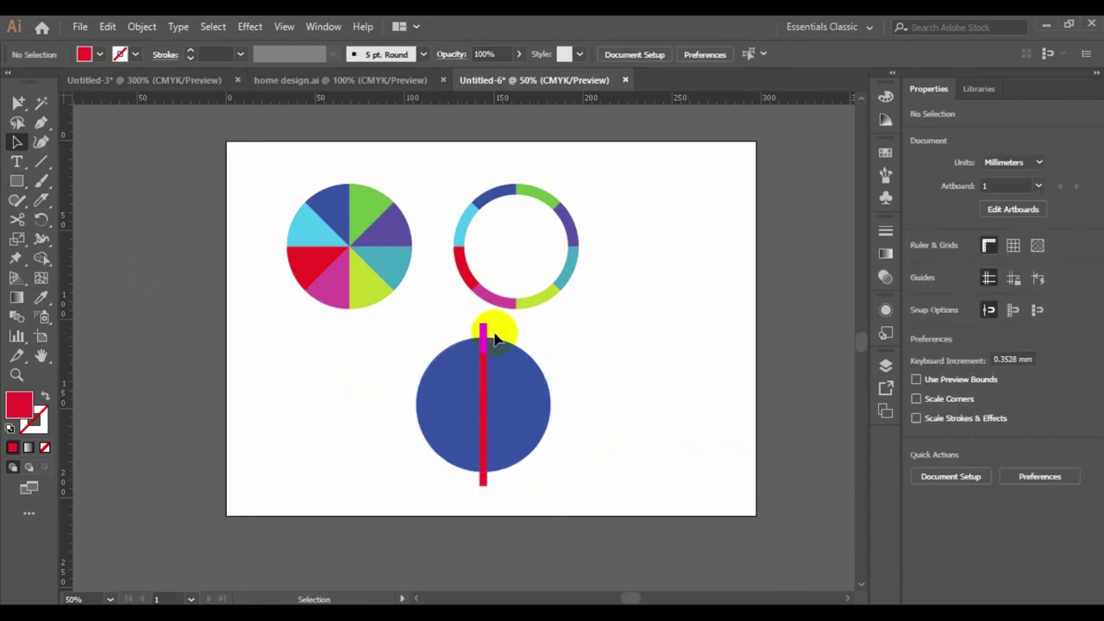
pyautogui.click(483, 332)
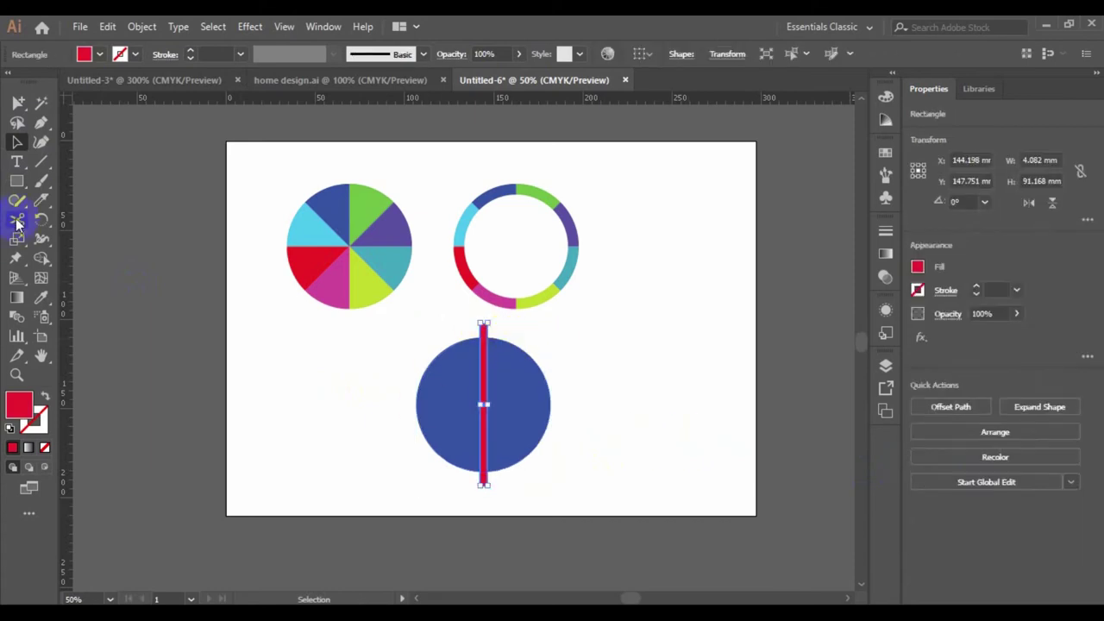
# - Add a horizontal 90° copy of the red bar and centre it with the circle
pyautogui.click(42, 219)
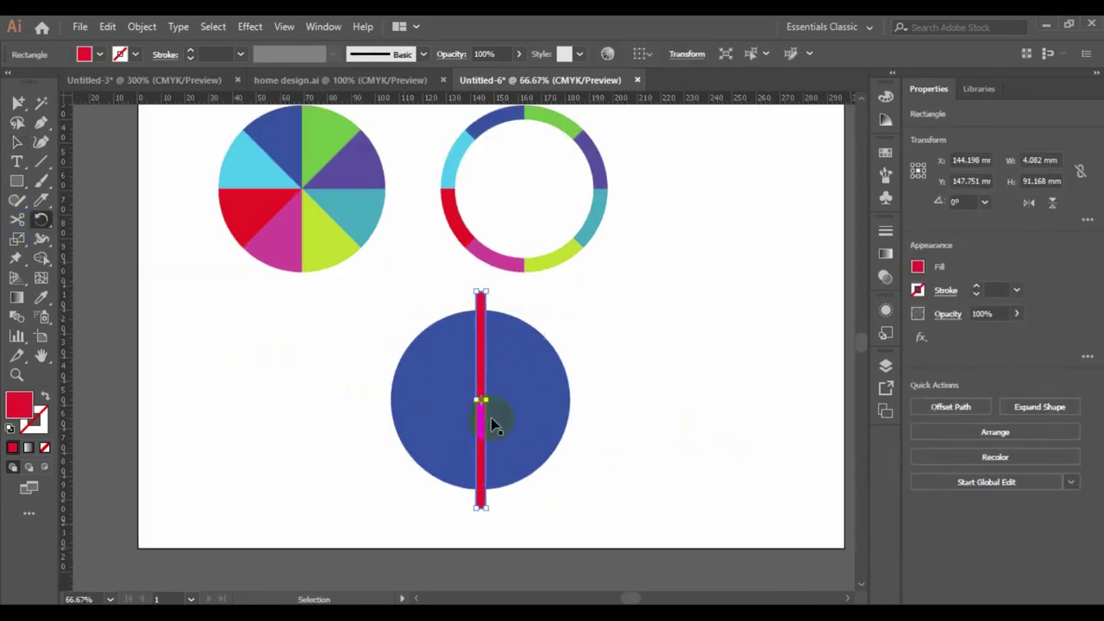
pyautogui.scroll(1, 488, 421)
pyautogui.press('v')
pyautogui.click(17, 142)
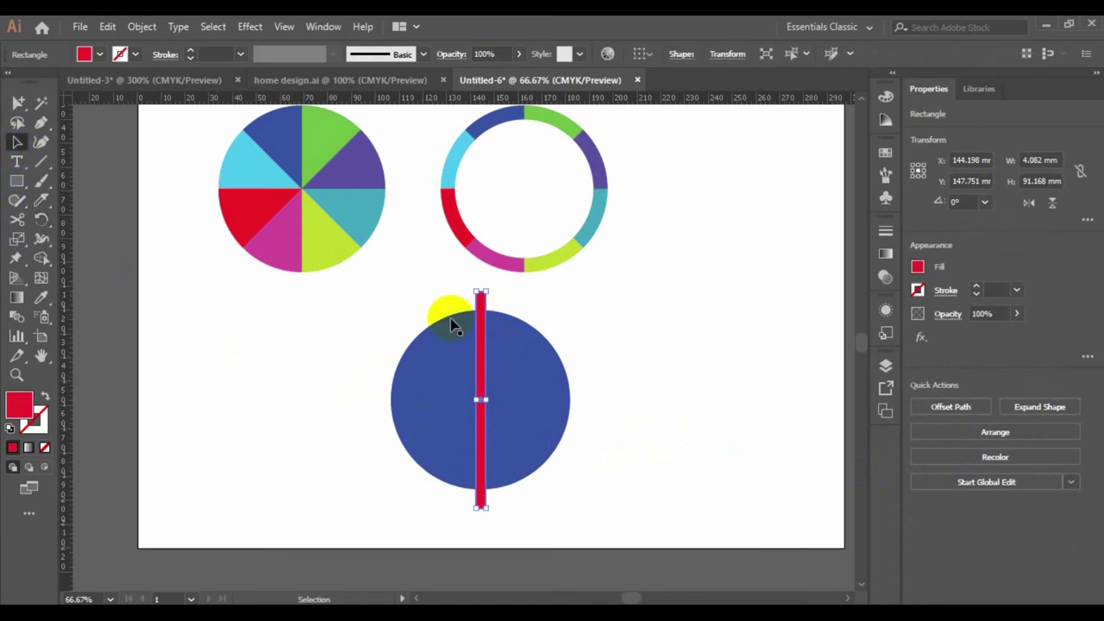
pyautogui.moveTo(482, 306)
pyautogui.mouseDown()
pyautogui.moveTo(511, 308)
pyautogui.moveTo(578, 360)
pyautogui.moveTo(594, 400)
pyautogui.mouseUp()
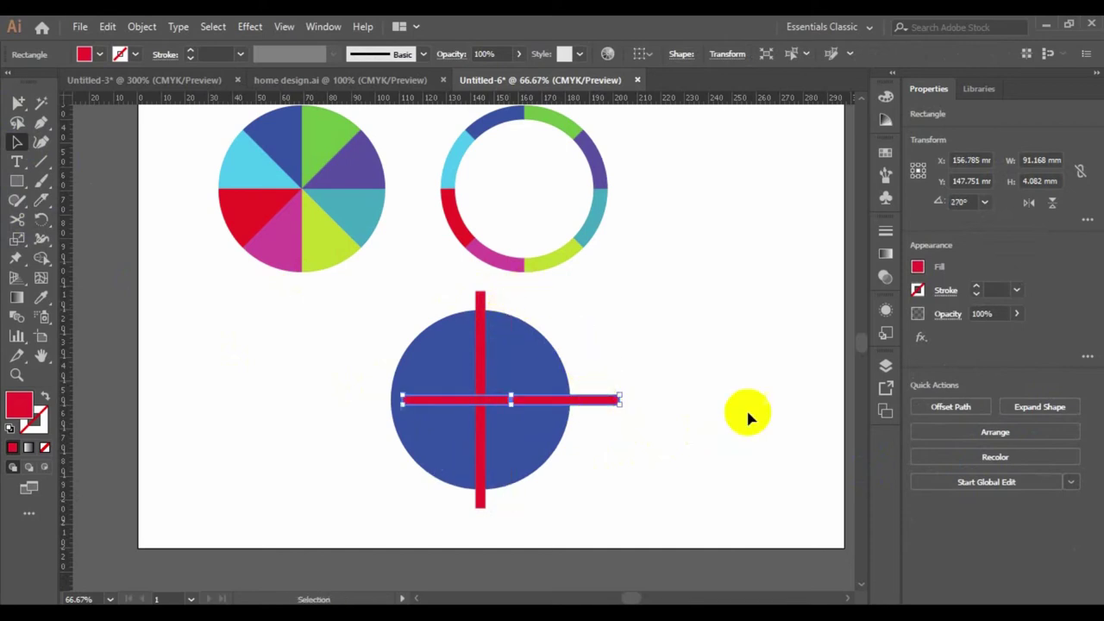
pyautogui.keyDown('shift'); pyautogui.click(529, 394); pyautogui.keyUp('shift')
pyautogui.click(974, 406)
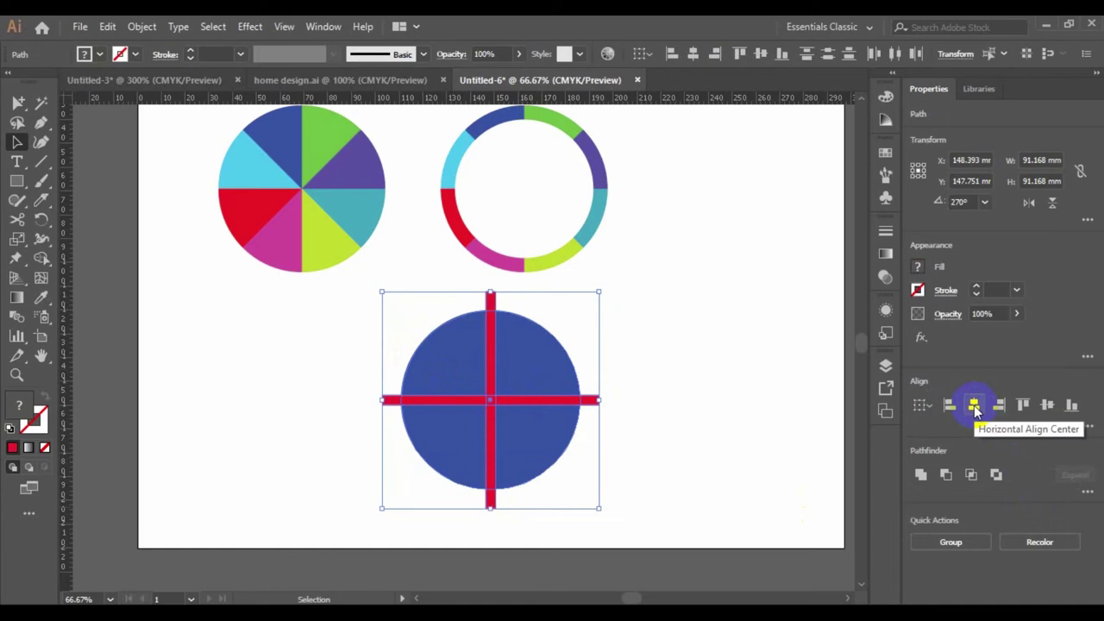
pyautogui.click(693, 418)
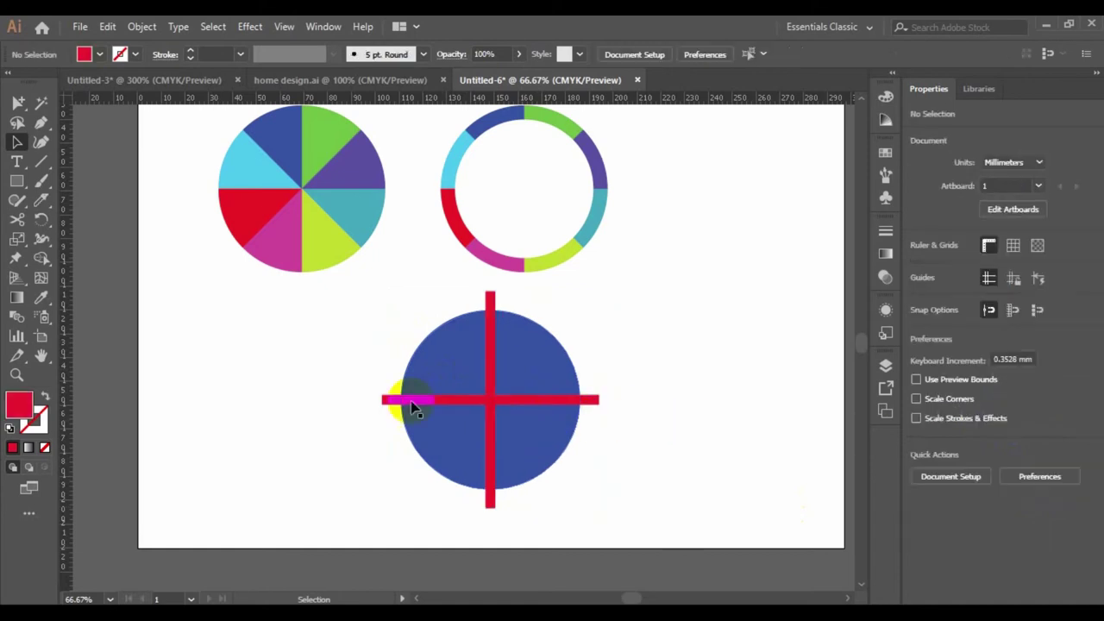
# - Divide the blue circle and red cross into separate pieces with Pathfinder Divide
pyautogui.click(571, 402)
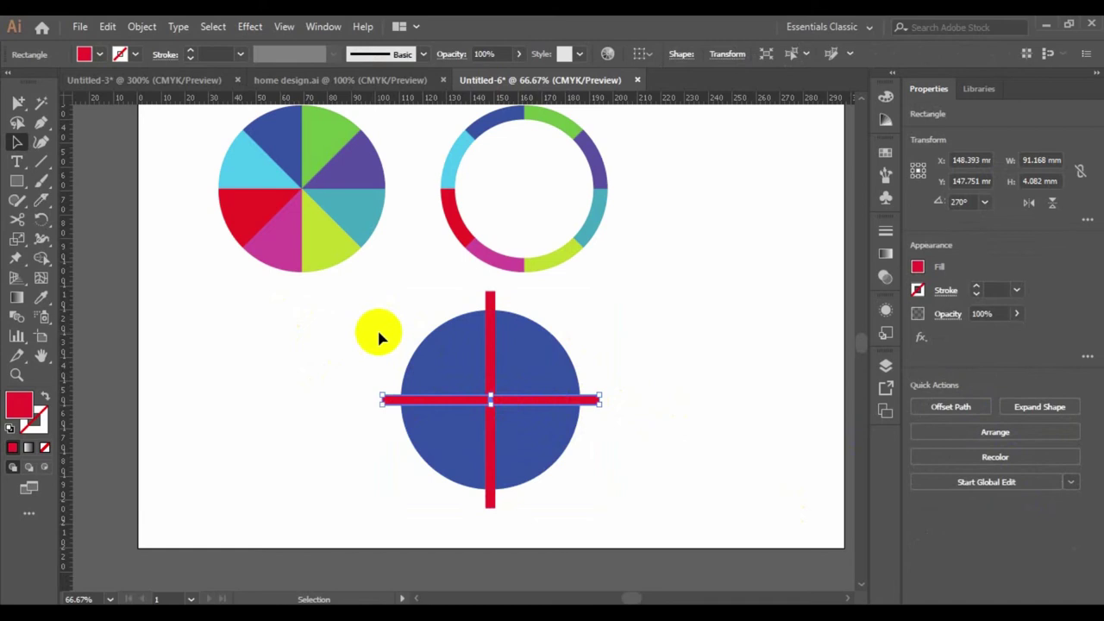
pyautogui.moveTo(374, 331); pyautogui.dragTo(698, 509)
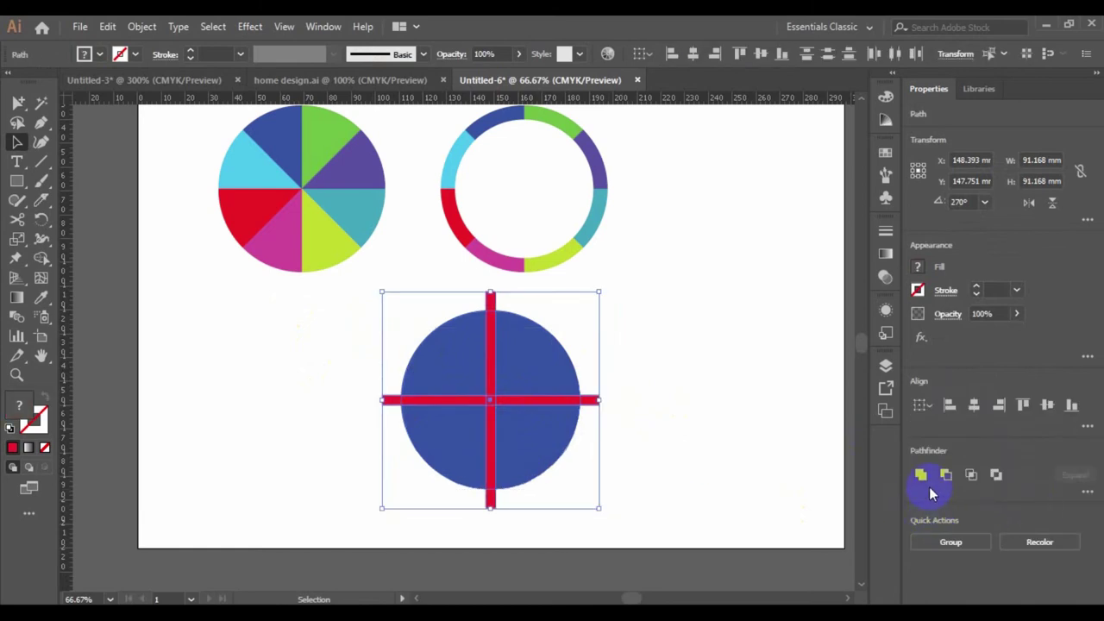
pyautogui.click(1086, 490)
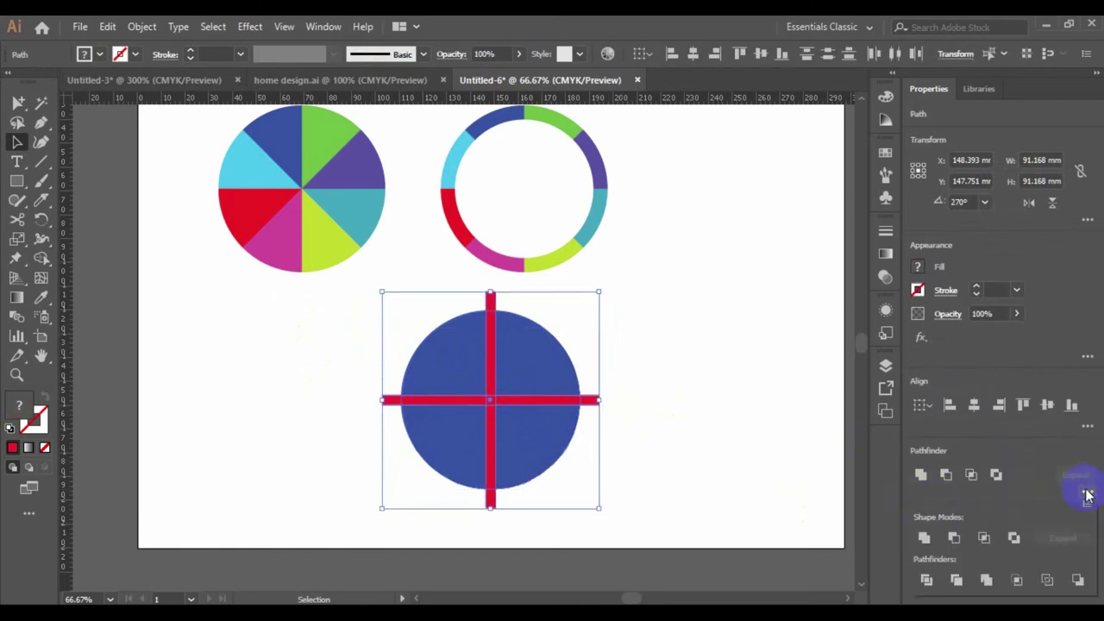
pyautogui.click(930, 584)
pyautogui.click(776, 475)
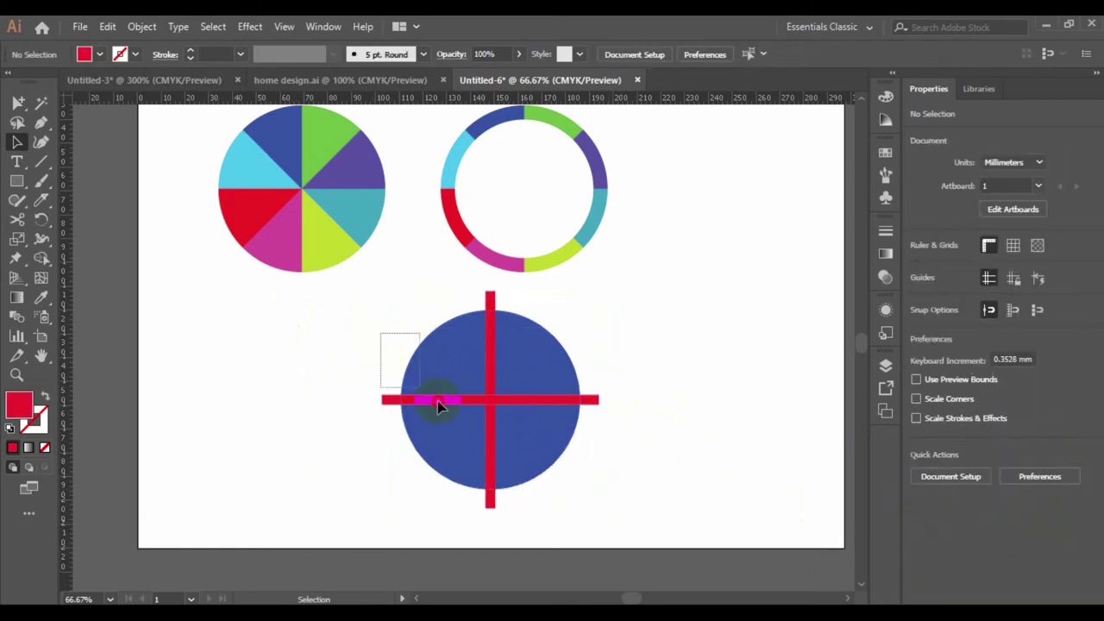
# - Ungroup the divided circle-and-cross artwork
pyautogui.click(438, 401)
pyautogui.rightClick(502, 415)
pyautogui.click(569, 300)
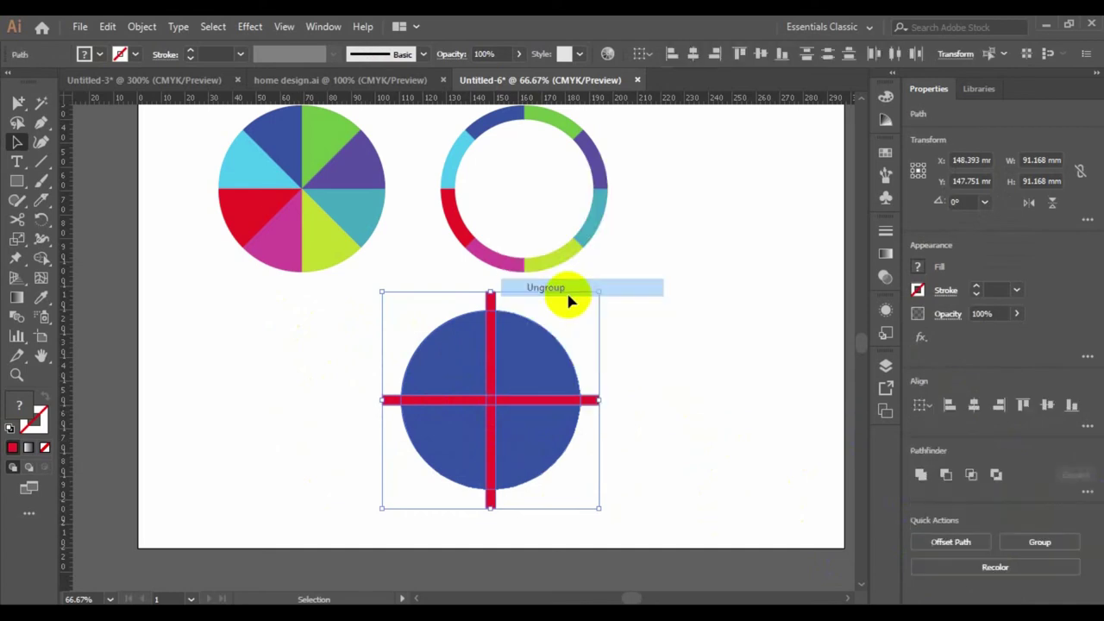
pyautogui.click(723, 369)
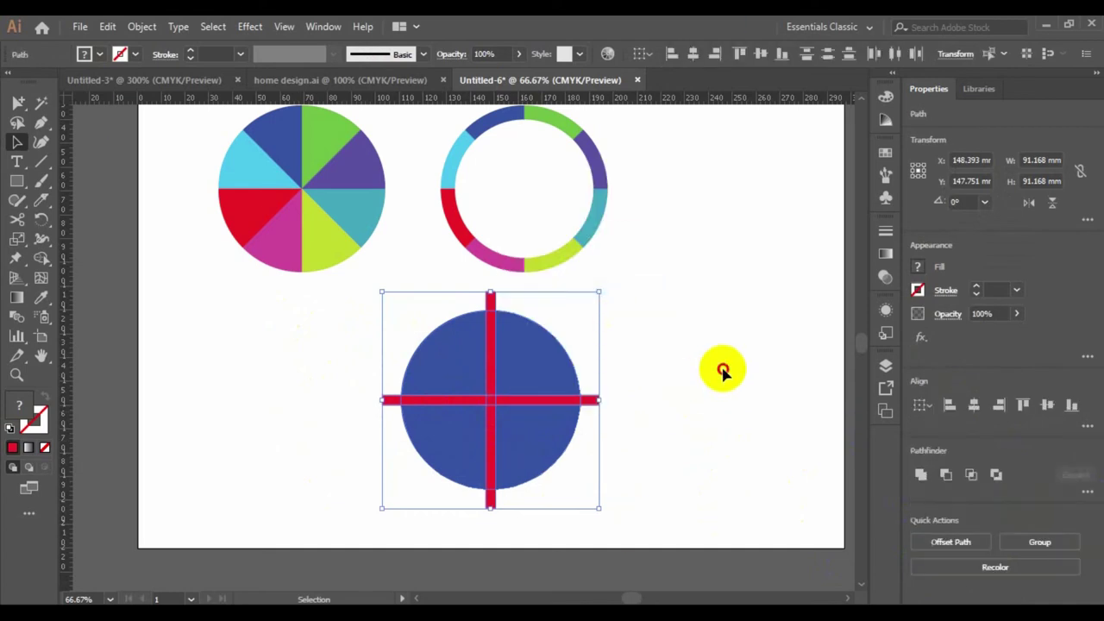
# - Delete the vertical red bar pieces above, at and below the centre
pyautogui.click(510, 401)
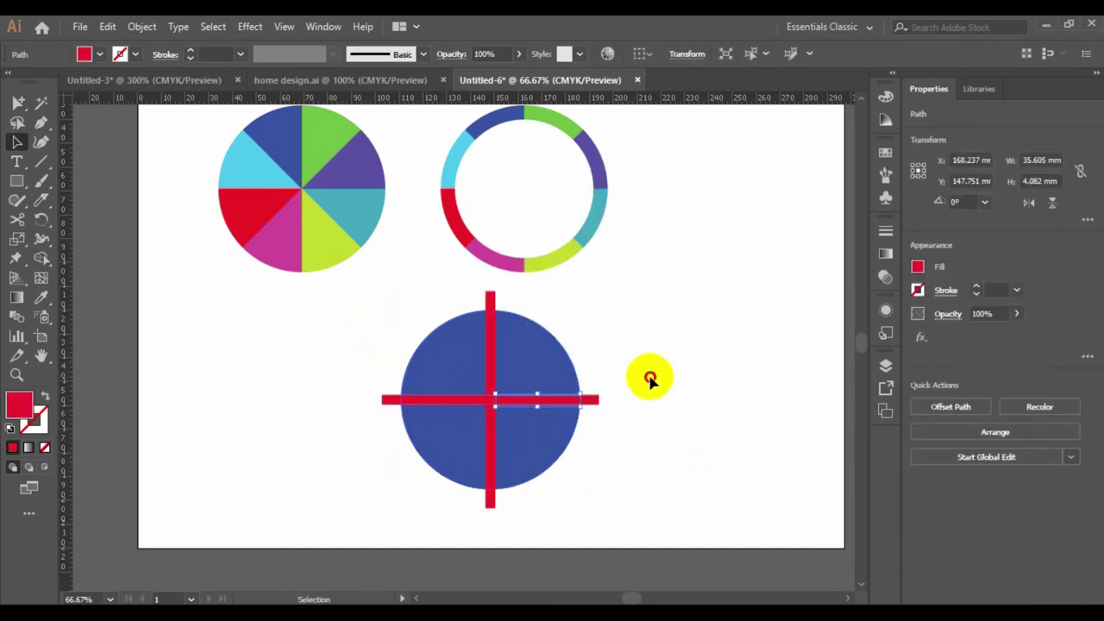
pyautogui.click(650, 379)
pyautogui.click(491, 310)
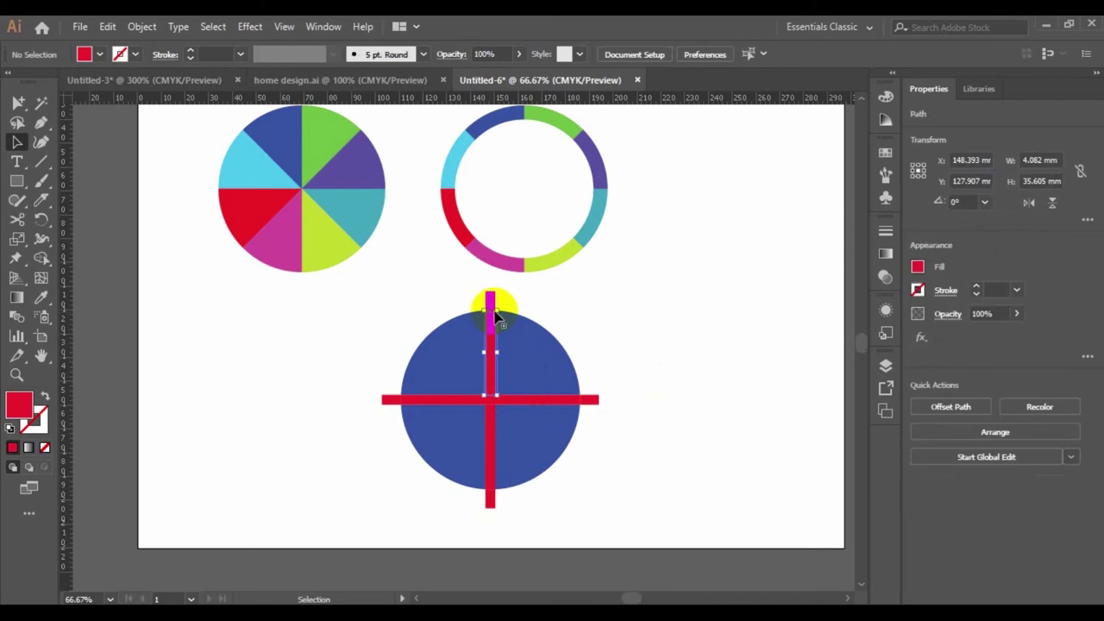
pyautogui.press('Delete')
pyautogui.click(536, 399)
pyautogui.press('Delete')
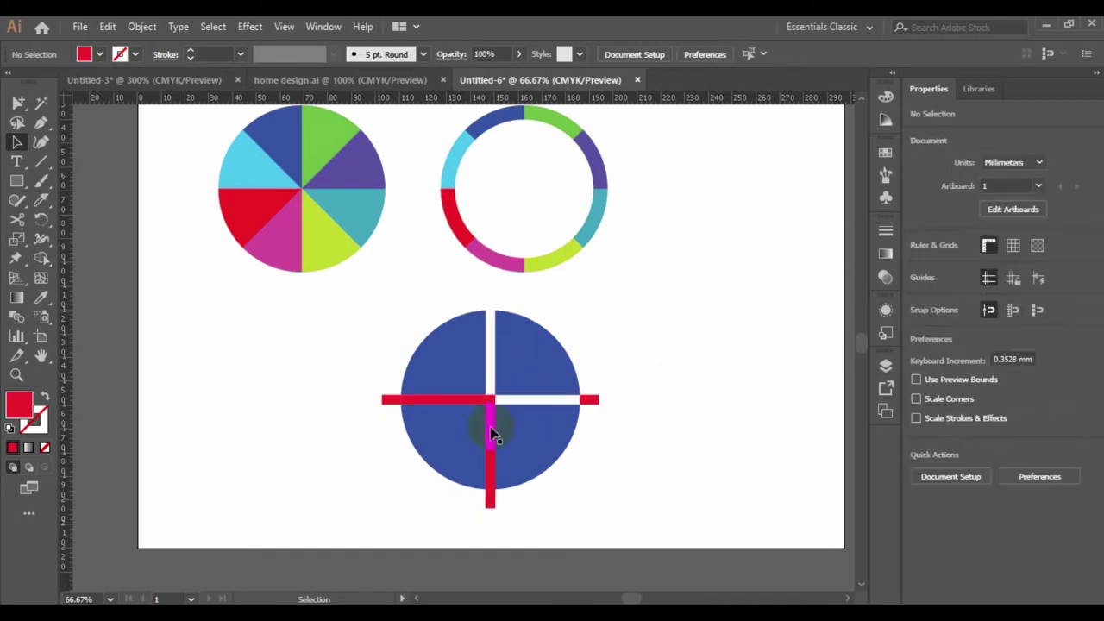
pyautogui.click(491, 433)
pyautogui.press('Delete')
# - Delete the remaining horizontal red pieces and bar ends outside the circle
pyautogui.click(470, 399)
pyautogui.press('Delete')
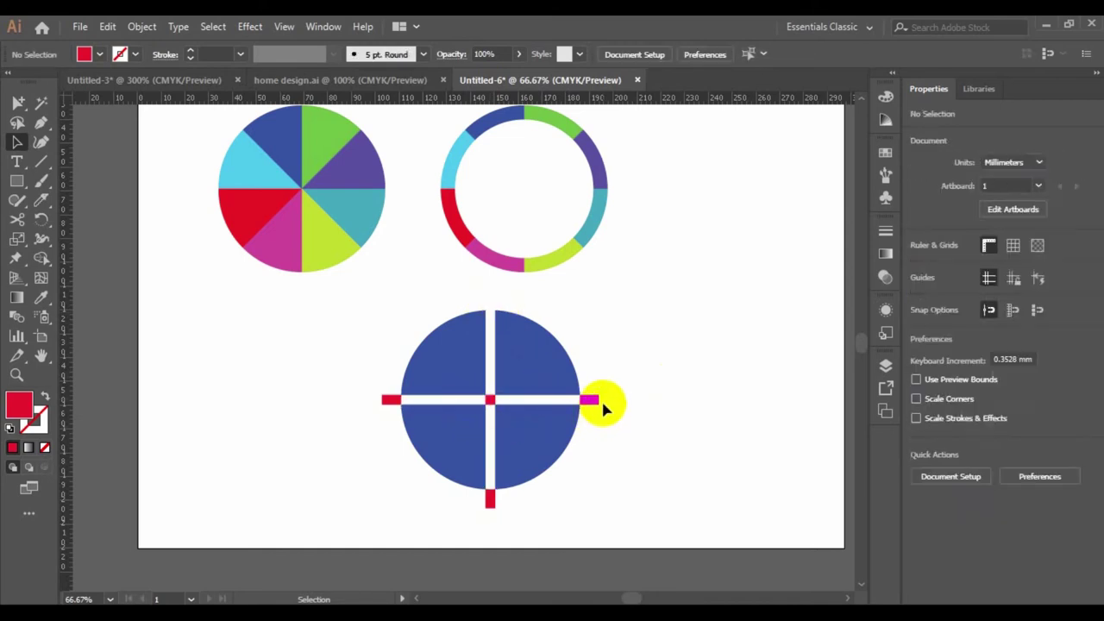
pyautogui.click(596, 400)
pyautogui.press('Delete')
pyautogui.click(490, 495)
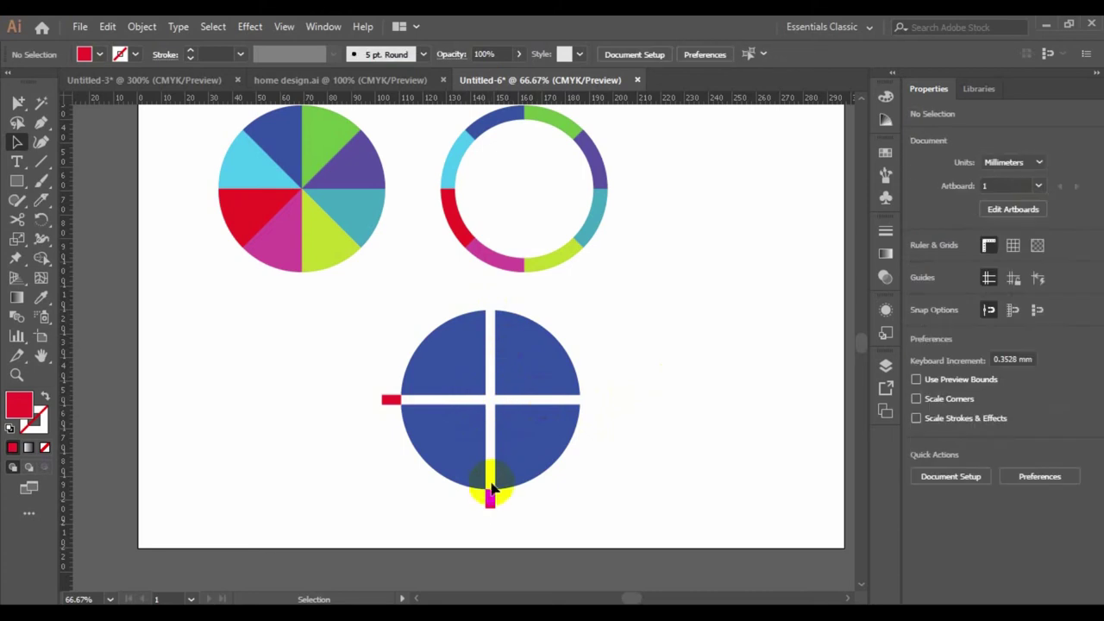
pyautogui.press('Delete')
pyautogui.click(395, 400)
pyautogui.press('Delete')
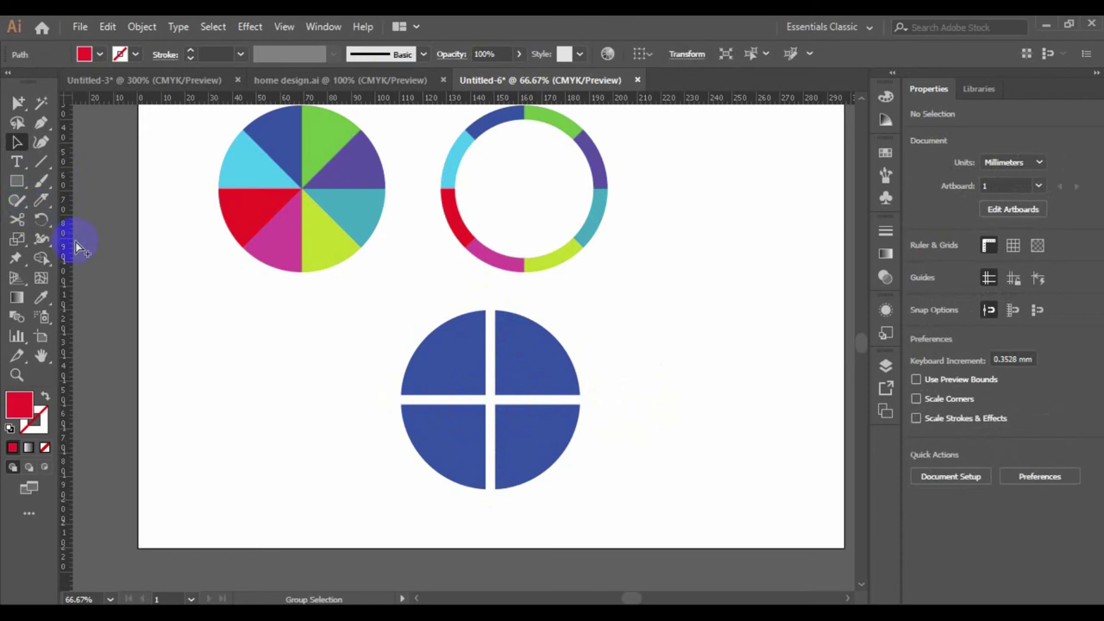
# - Undo to restore the red cross, add a centred 67.129 mm circle, and select everything
pyautogui.hotkey('ctrl', 'z')
pyautogui.hotkey('ctrl', 'z')
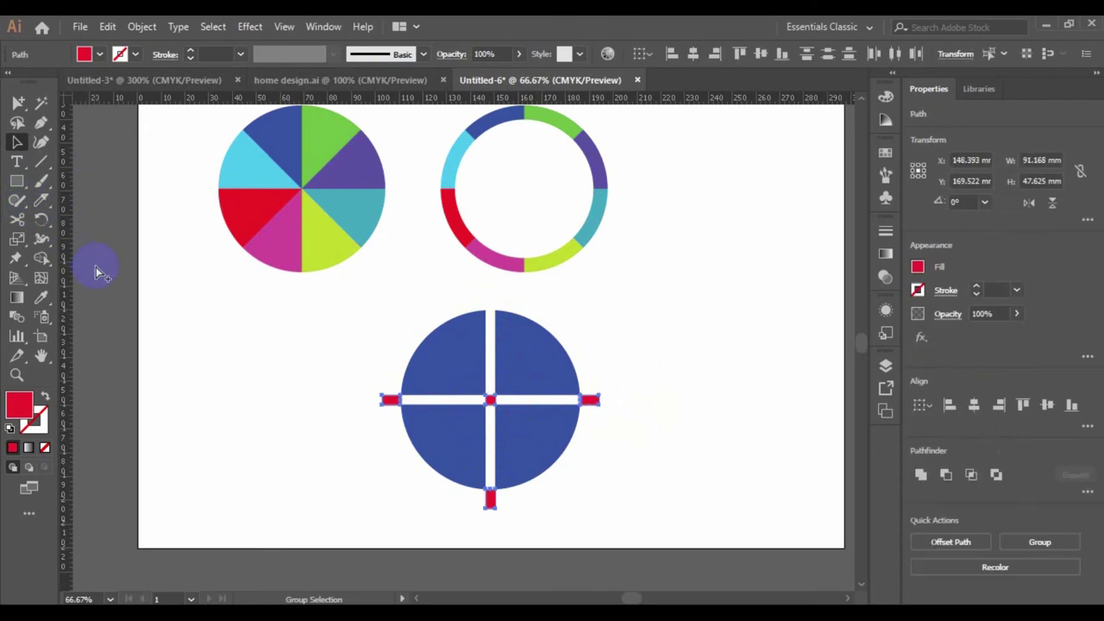
pyautogui.hotkey('ctrl', 'z')
pyautogui.hotkey('ctrl', 'z')
pyautogui.hotkey('ctrl', 'z')
pyautogui.hotkey('ctrl', 'z')
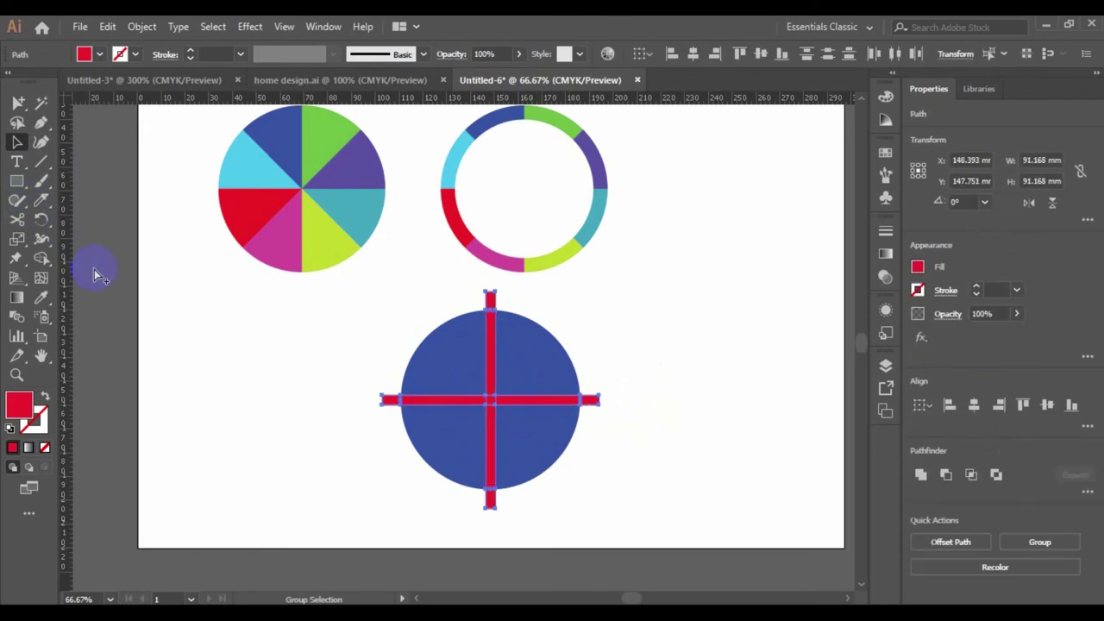
pyautogui.click(40, 219)
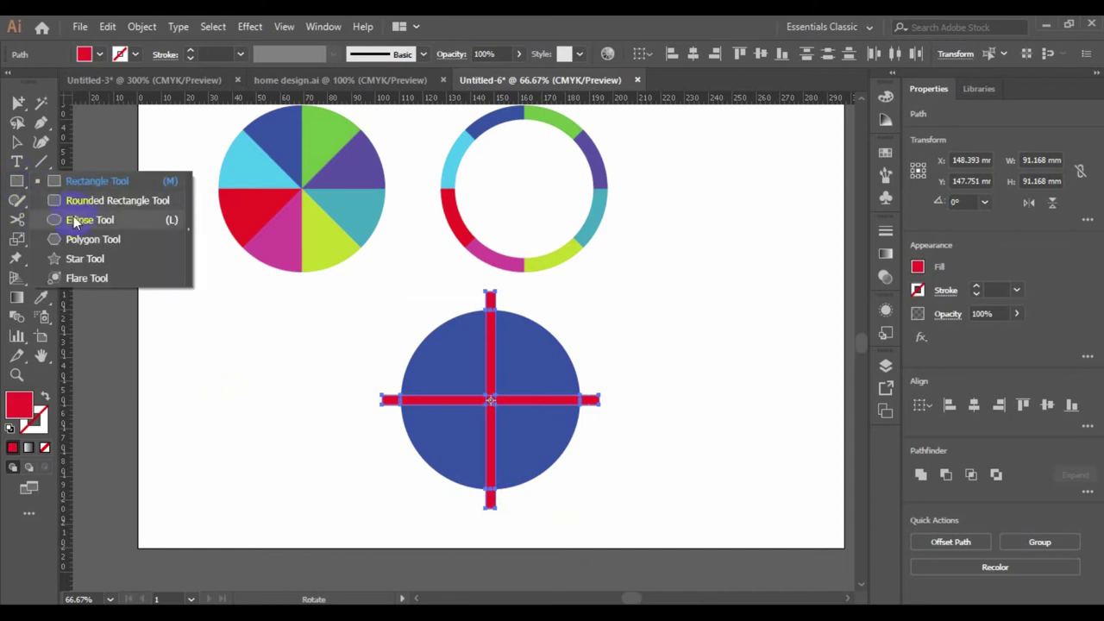
pyautogui.moveTo(16, 182); pyautogui.dragTo(73, 221)
pyautogui.scroll(2, 500, 402)
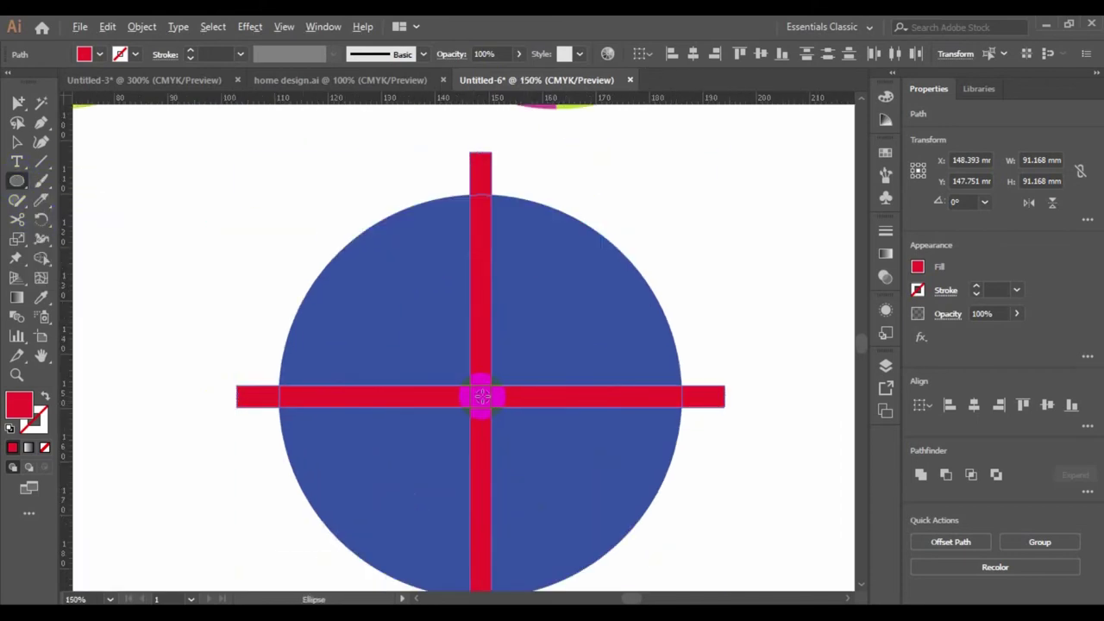
pyautogui.moveTo(480, 396); pyautogui.dragTo(647, 575)
pyautogui.scroll(-2, 722, 518)
pyautogui.scroll(-1, 725, 500)
pyautogui.scroll(-1, 729, 434)
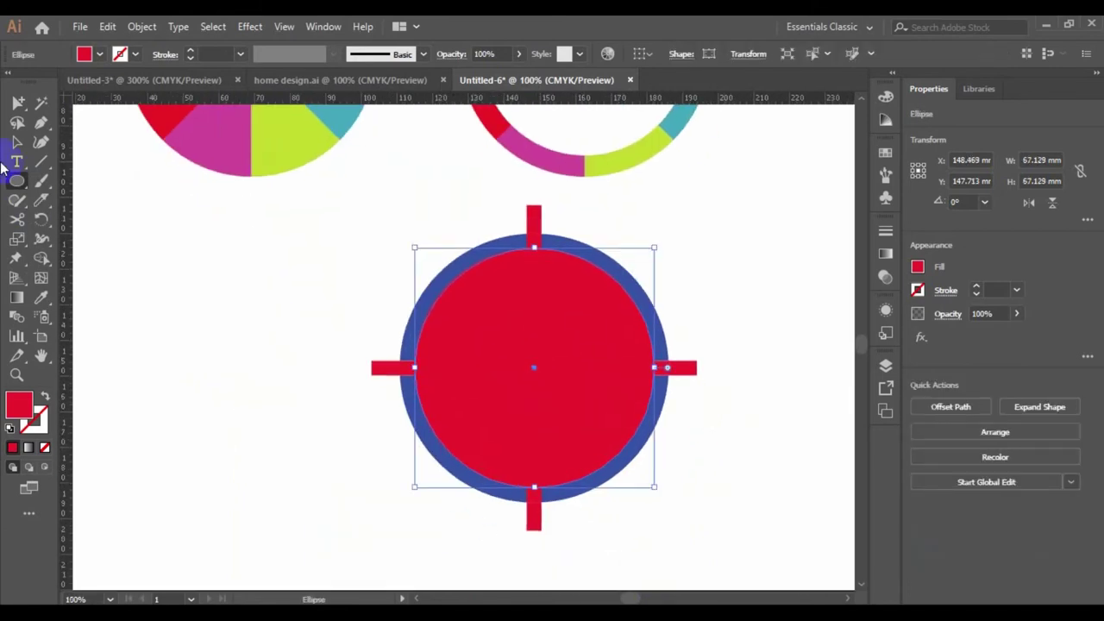
pyautogui.click(16, 142)
pyautogui.moveTo(403, 213); pyautogui.dragTo(692, 543)
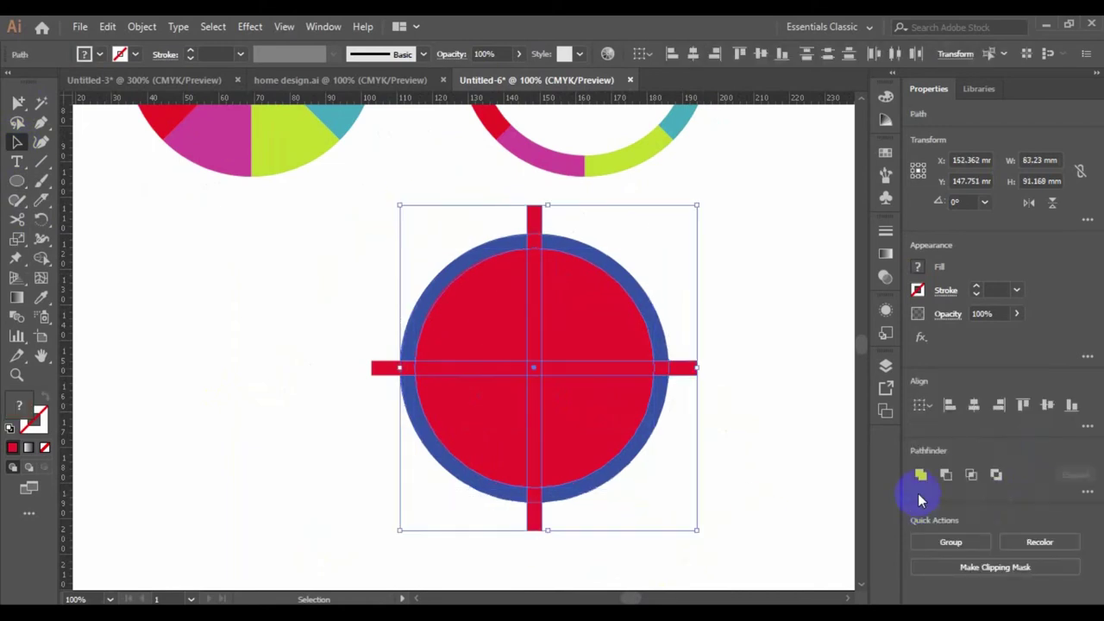
# - Divide the circles and cross with Pathfinder Divide and ungroup the pieces
pyautogui.click(1083, 494)
pyautogui.click(928, 580)
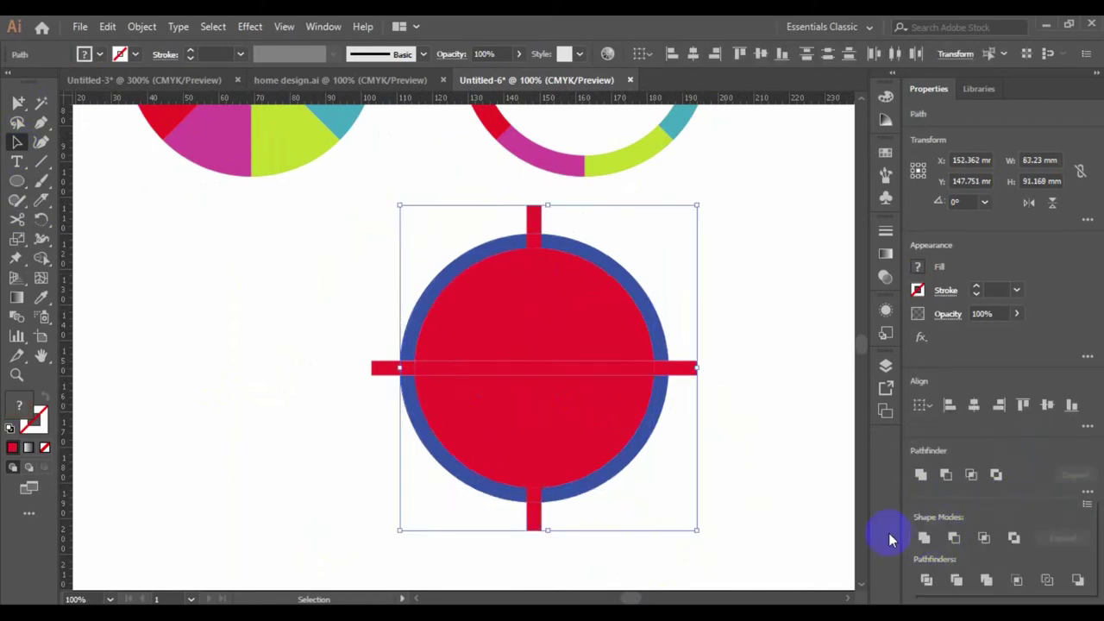
pyautogui.click(767, 402)
pyautogui.click(699, 369)
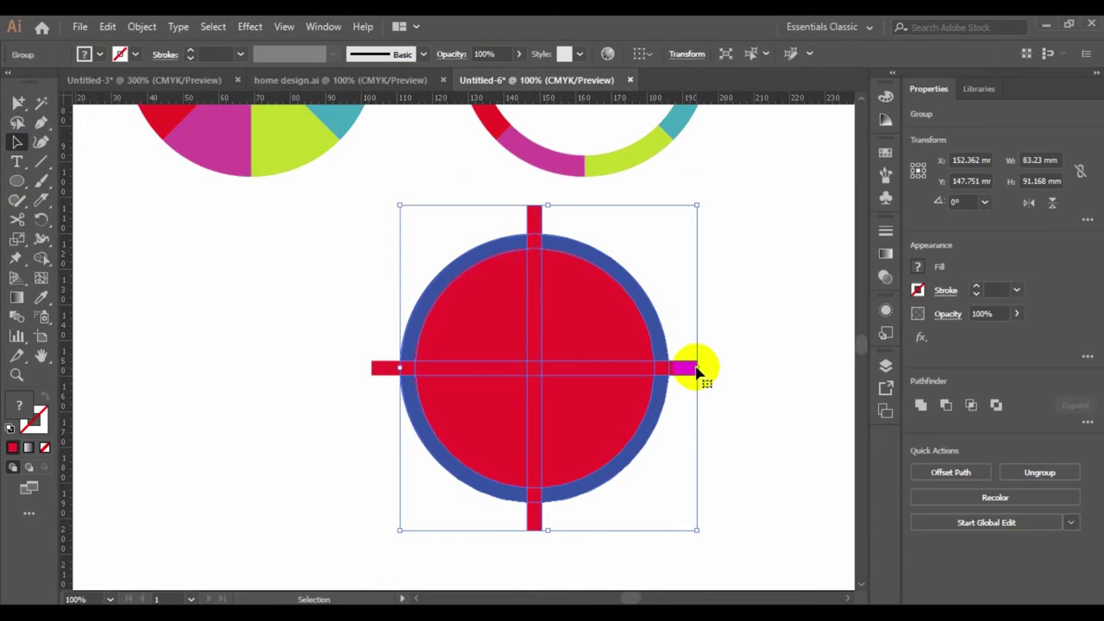
pyautogui.rightClick(697, 370)
pyautogui.click(754, 244)
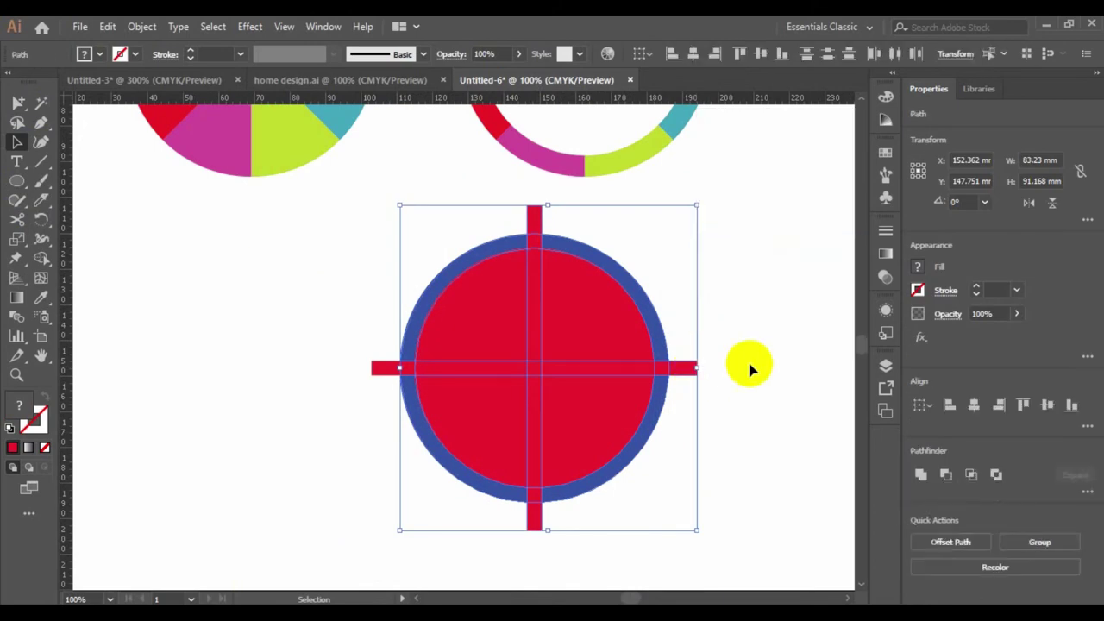
pyautogui.click(747, 364)
# - Delete the right-hand red quarters and the bar pieces on the right side
pyautogui.click(599, 371)
pyautogui.press('Delete')
pyautogui.click(581, 353)
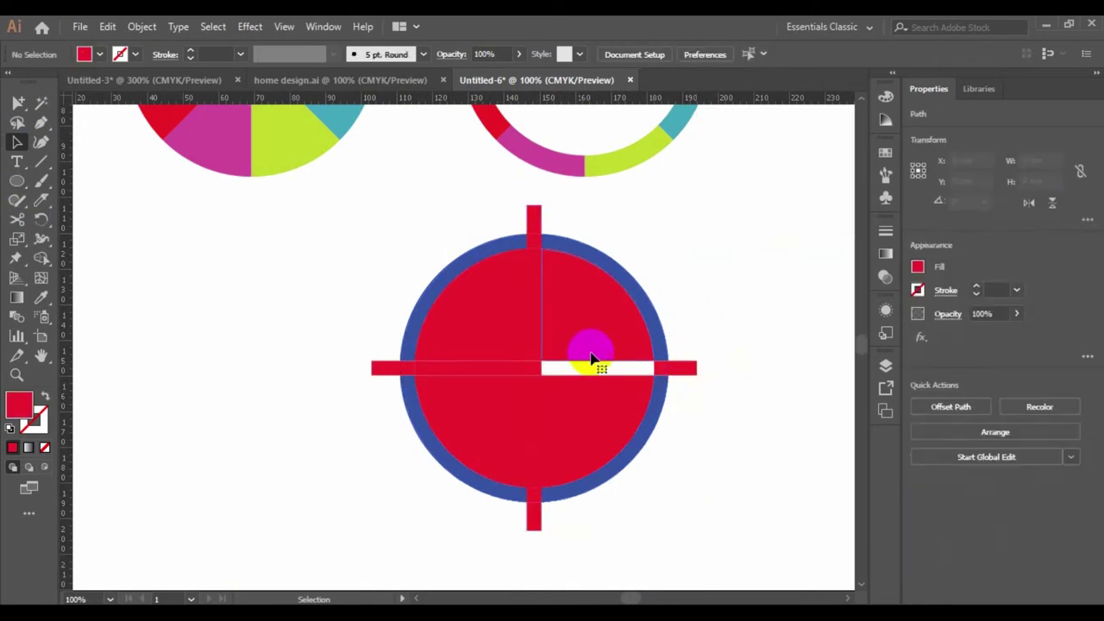
pyautogui.press('Delete')
pyautogui.click(679, 369)
pyautogui.press('Delete')
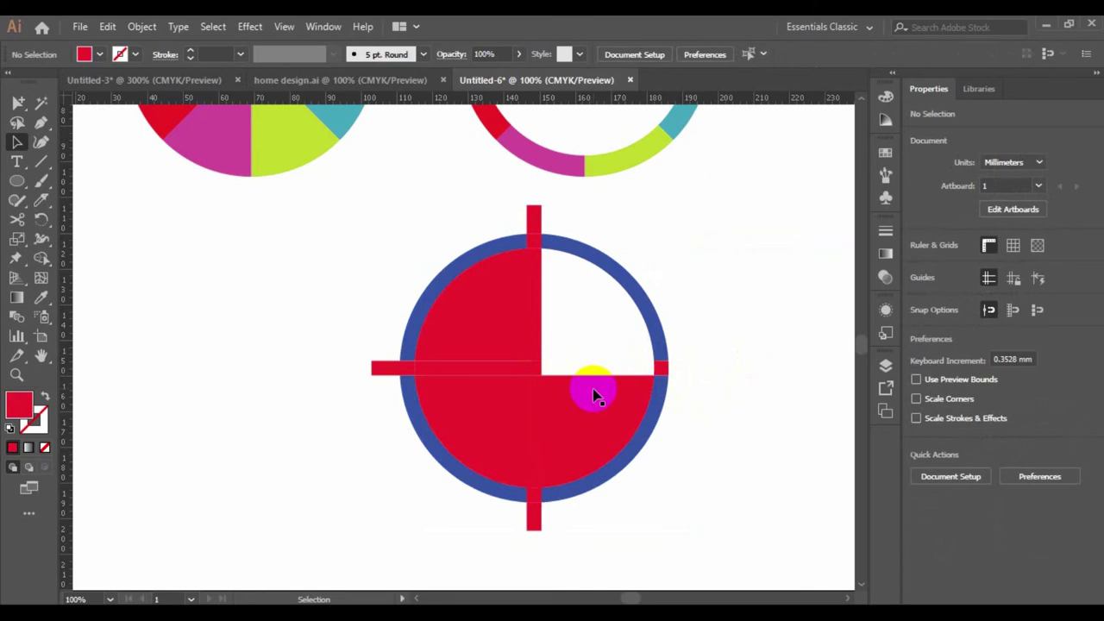
pyautogui.click(595, 395)
pyautogui.press('Delete')
pyautogui.click(661, 369)
pyautogui.press('Delete')
# - Delete the left red quarters, the lower bar pieces and the inner horizontal bar
pyautogui.click(529, 459)
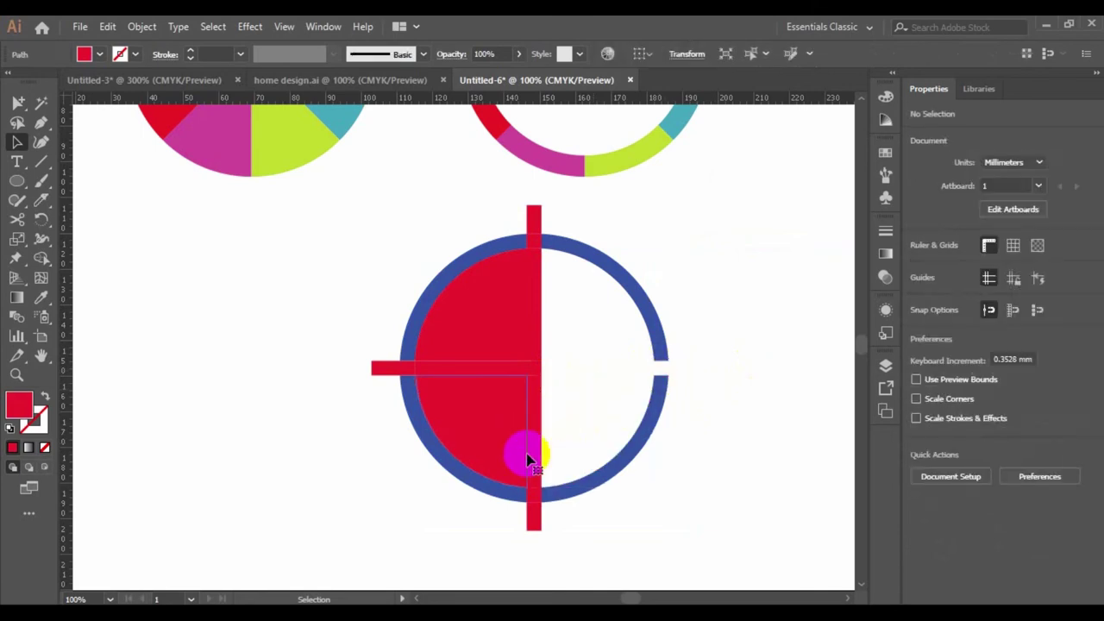
pyautogui.press('Delete')
pyautogui.click(534, 510)
pyautogui.press('Delete')
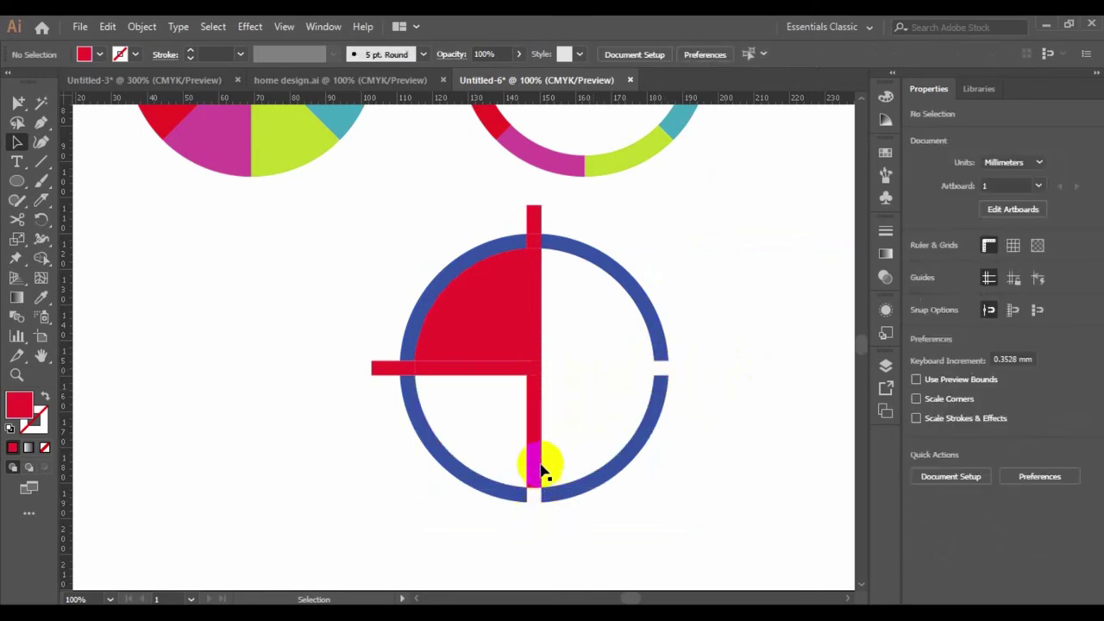
pyautogui.click(541, 470)
pyautogui.press('Delete')
pyautogui.click(505, 348)
pyautogui.press('Delete')
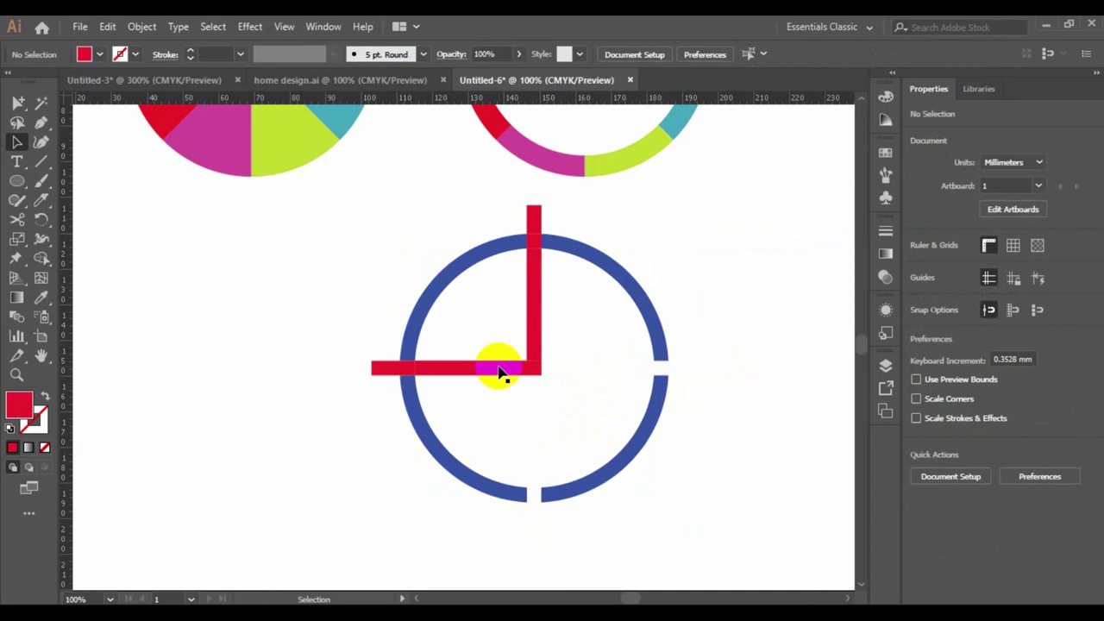
pyautogui.click(500, 371)
pyautogui.press('Delete')
# - Delete the inner vertical bar and the top and left stubs, opening the ring's notches
pyautogui.click(536, 326)
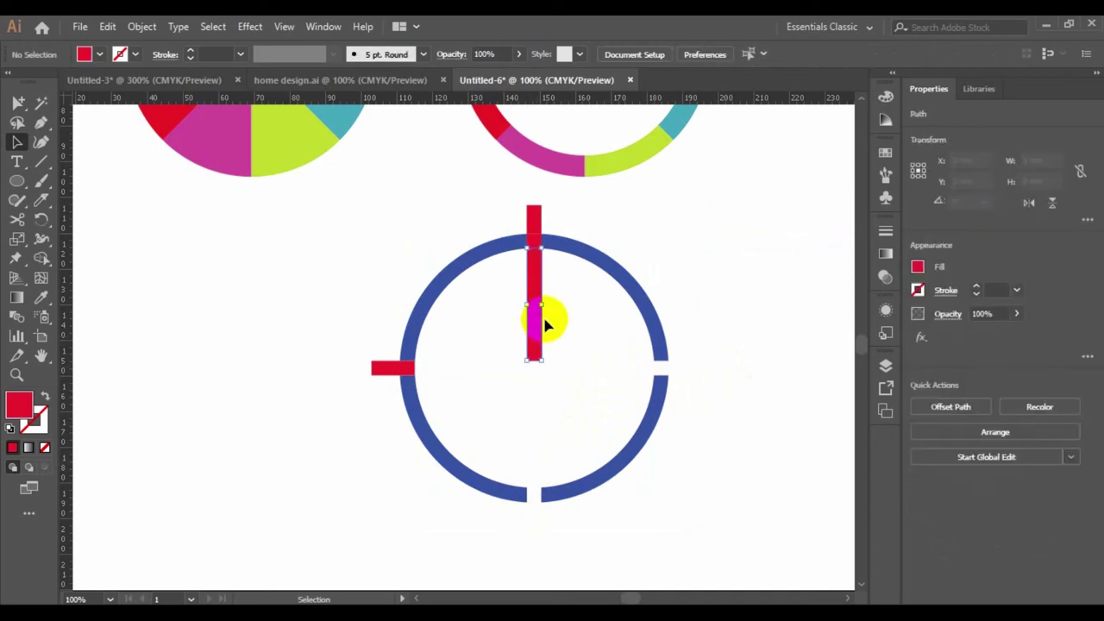
pyautogui.press('Delete')
pyautogui.click(534, 242)
pyautogui.press('Delete')
pyautogui.click(535, 221)
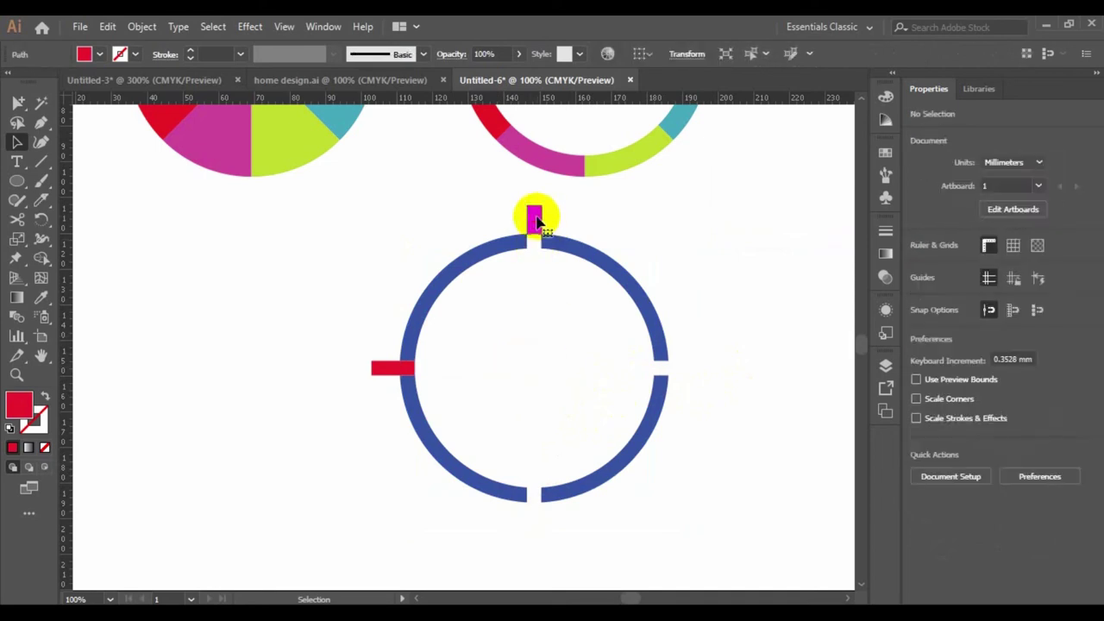
pyautogui.press('Delete')
pyautogui.click(393, 369)
pyautogui.press('Delete')
pyautogui.click(407, 369)
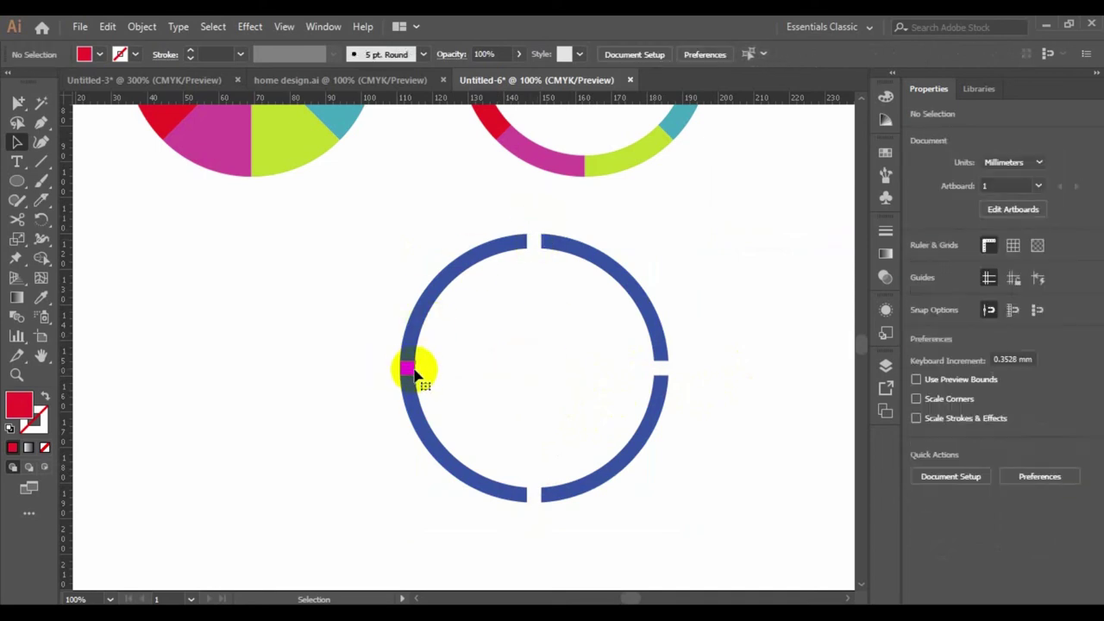
pyautogui.press('Delete')
# - Zoom out and move the notched ring to the left of the page
pyautogui.scroll(-1, 537, 388)
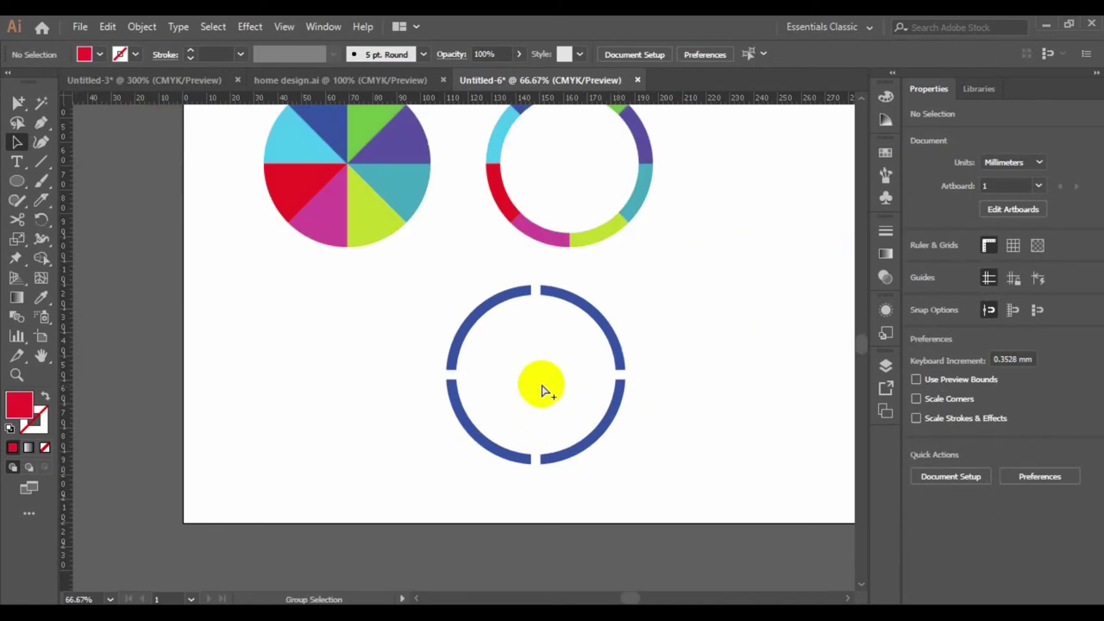
pyautogui.scroll(-1, 542, 390)
pyautogui.moveTo(653, 374); pyautogui.dragTo(572, 345)
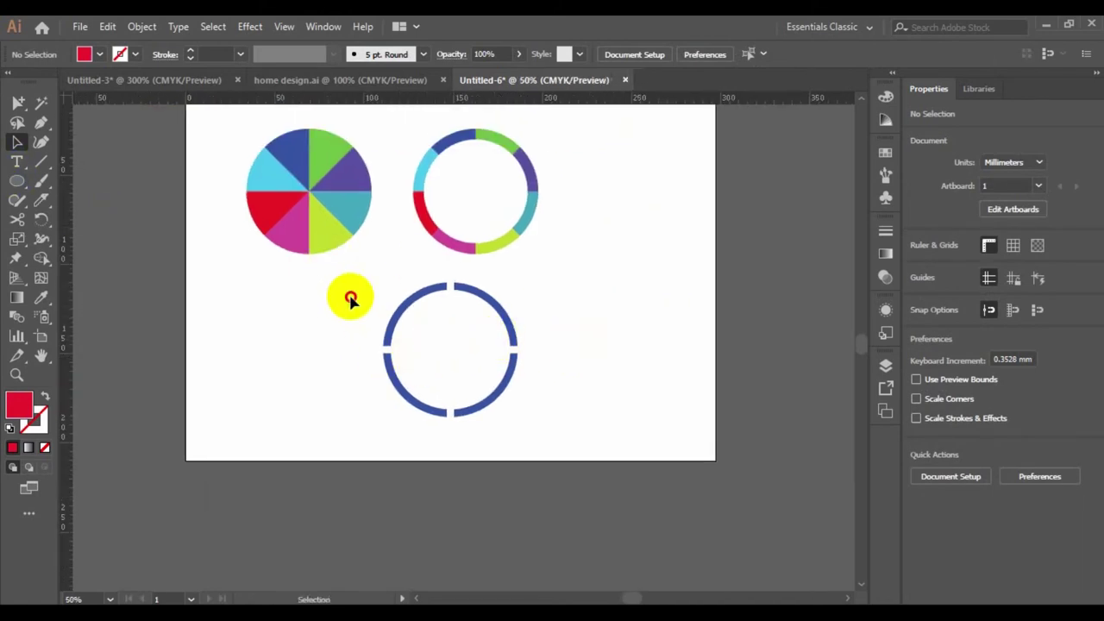
pyautogui.moveTo(345, 296)
pyautogui.mouseDown()
pyautogui.moveTo(451, 339)
pyautogui.moveTo(351, 316)
pyautogui.mouseUp()
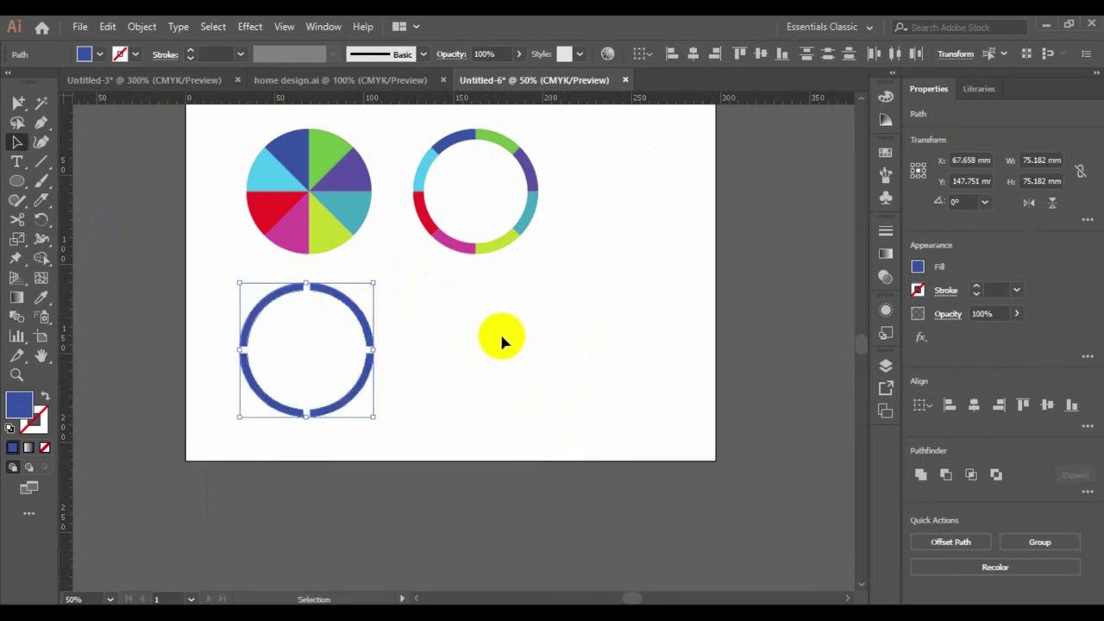
# - Draw a 78.921 mm solid blue circle to the right of the ring
pyautogui.click(17, 180)
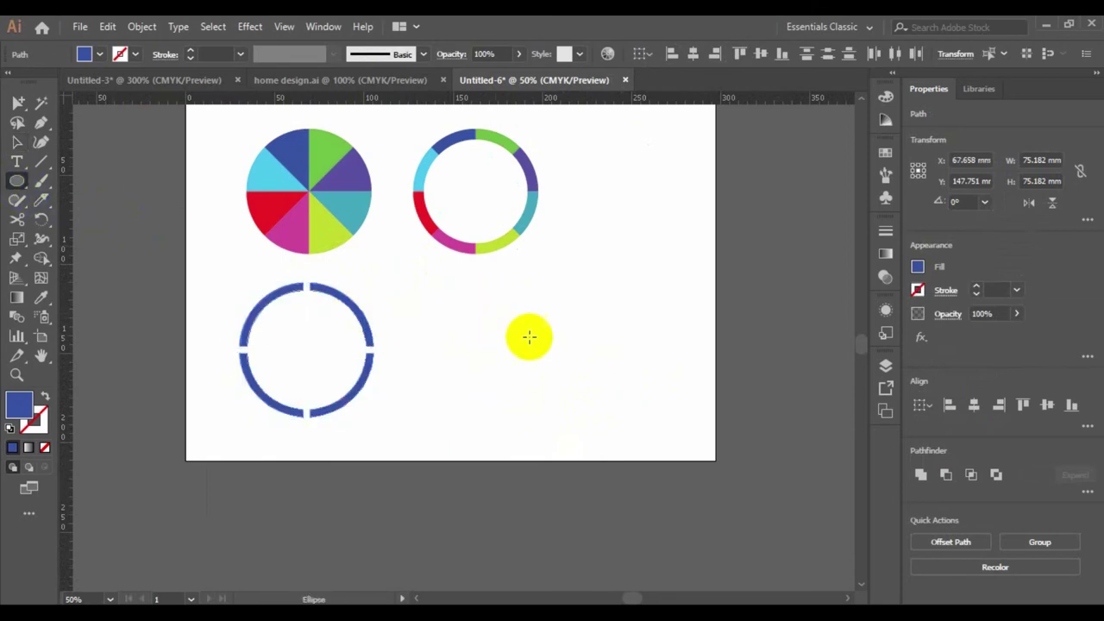
pyautogui.moveTo(546, 348); pyautogui.dragTo(621, 388)
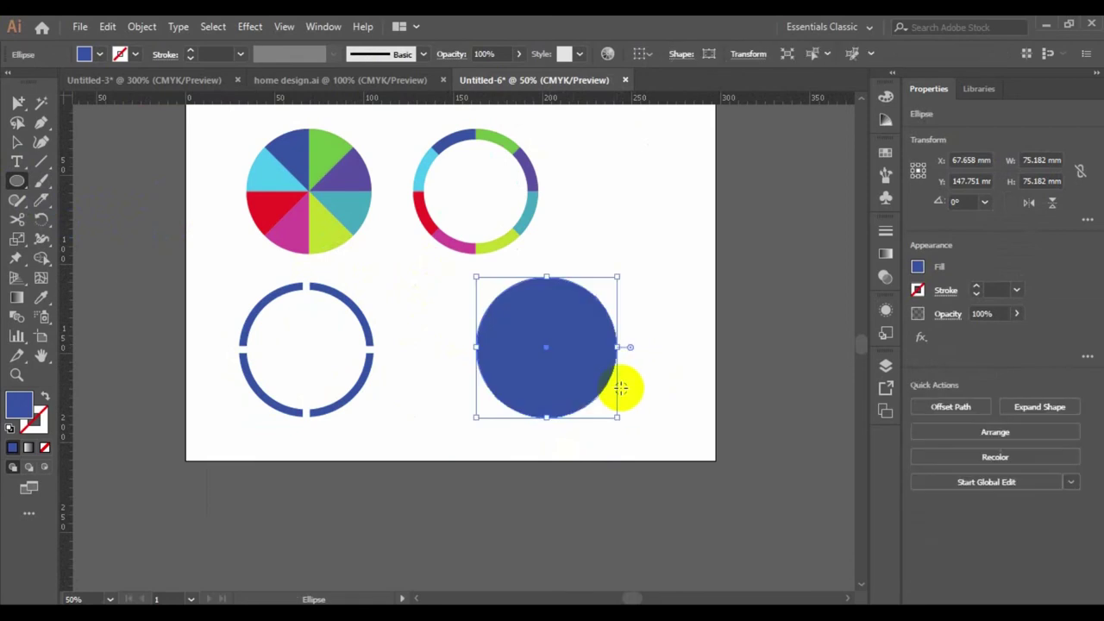
pyautogui.rightClick(23, 182)
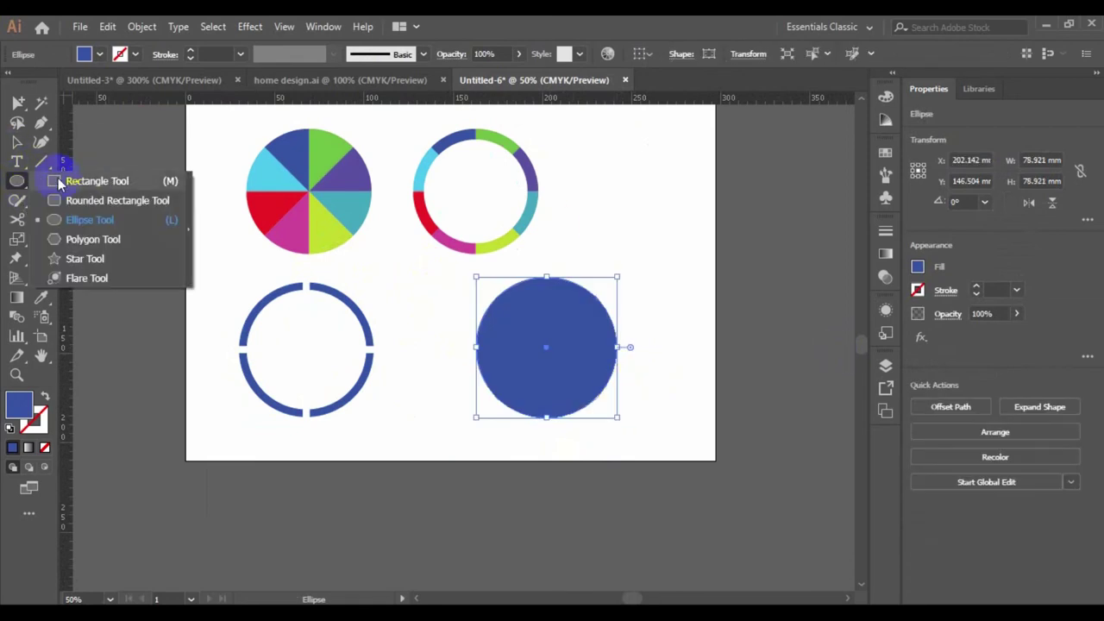
pyautogui.click(84, 183)
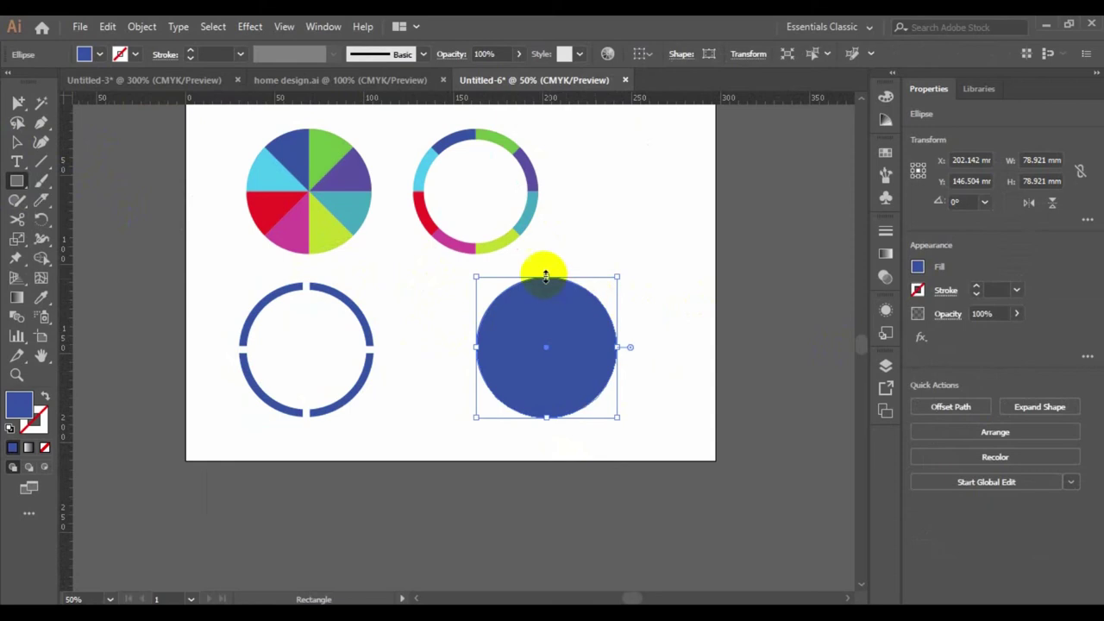
pyautogui.scroll(1, 539, 269)
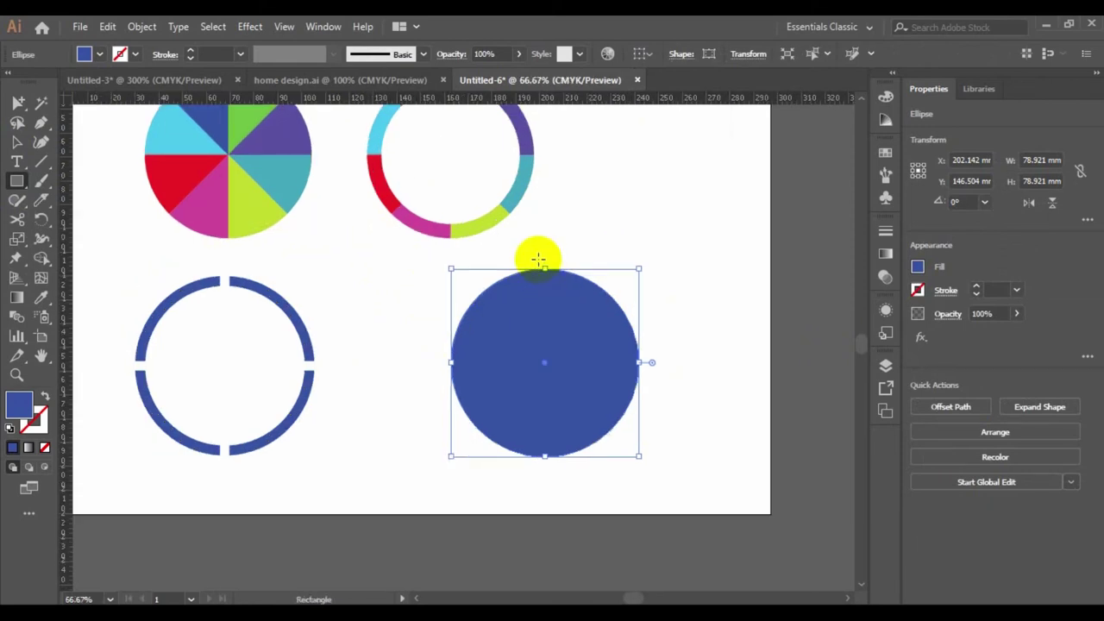
# - Draw a thin 4.763 × 95.59 mm bar across the circle and fill it red
pyautogui.moveTo(537, 255)
pyautogui.mouseDown()
pyautogui.moveTo(556, 397)
pyautogui.moveTo(548, 482)
pyautogui.mouseUp()
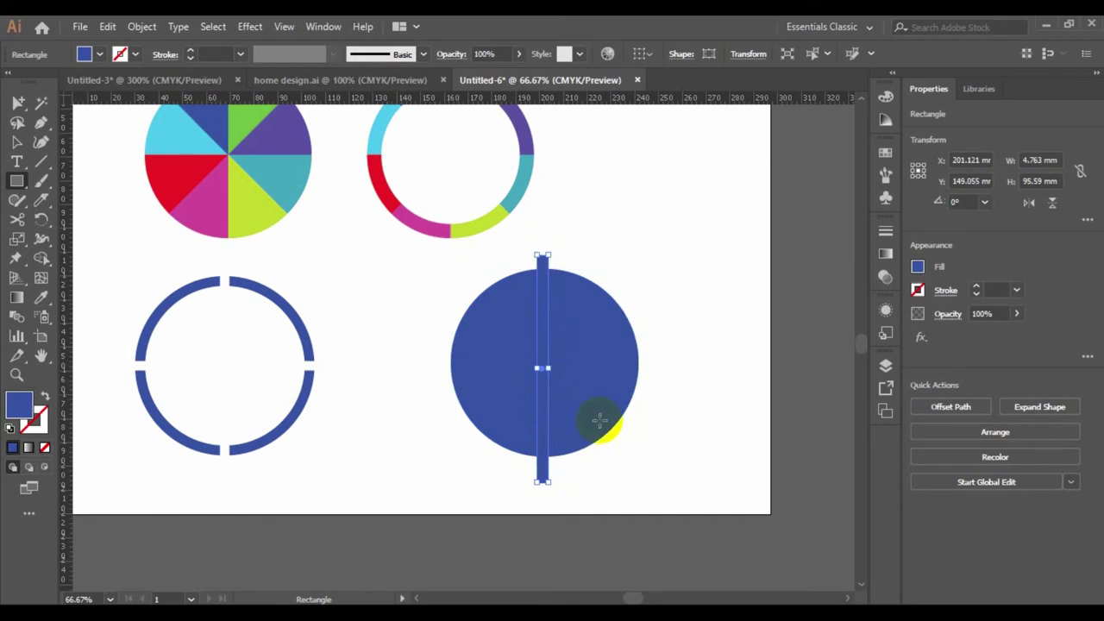
pyautogui.scroll(1, 572, 414)
pyautogui.doubleClick(19, 403)
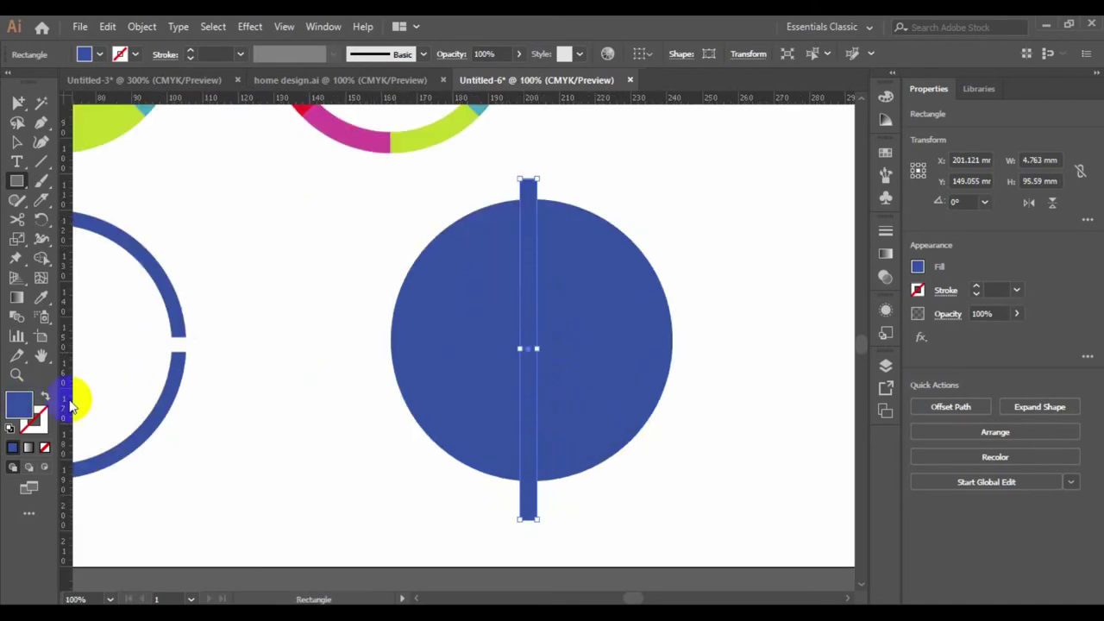
pyautogui.moveTo(858, 380); pyautogui.dragTo(869, 318)
pyautogui.click(832, 318)
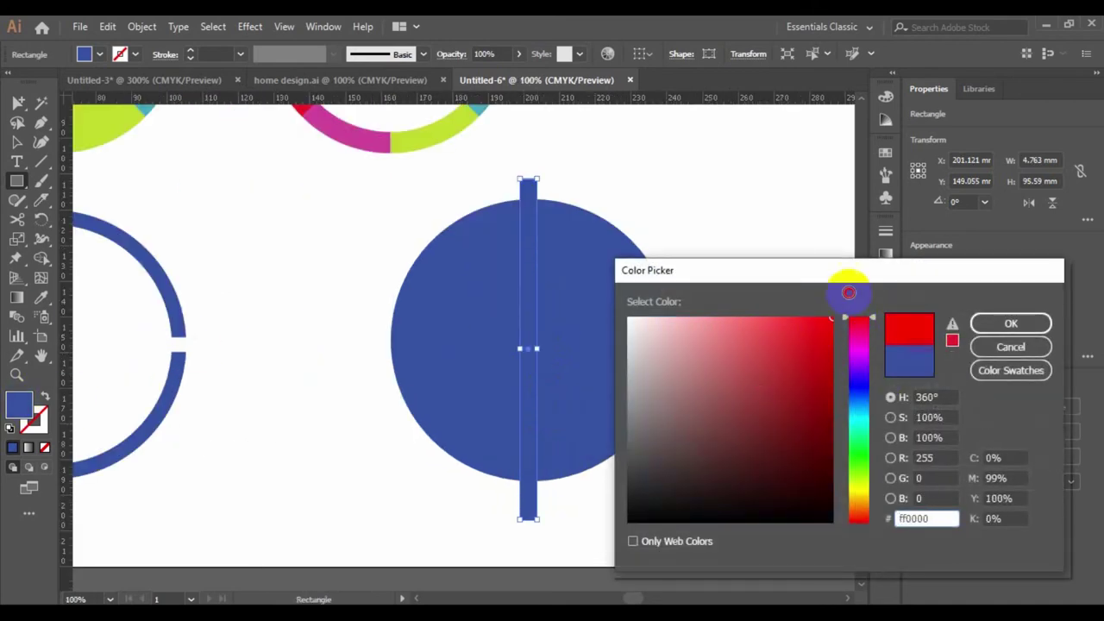
pyautogui.click(1011, 324)
# - Centre the red bar on the blue circle horizontally and vertically
pyautogui.click(15, 100)
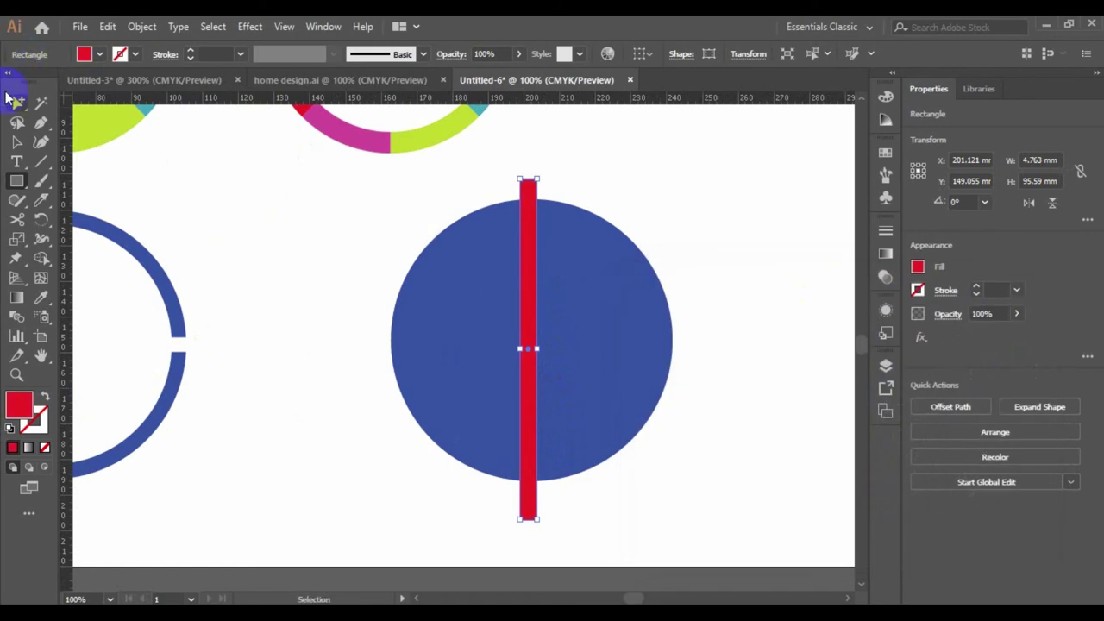
pyautogui.click(18, 142)
pyautogui.moveTo(370, 235); pyautogui.dragTo(558, 366)
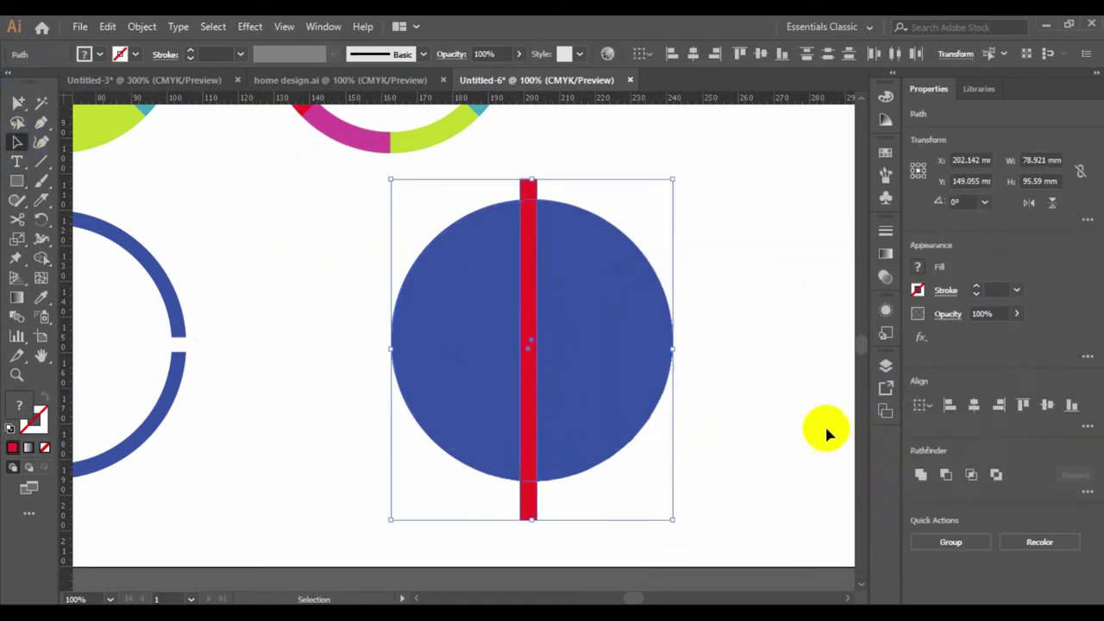
pyautogui.click(973, 406)
pyautogui.click(1046, 404)
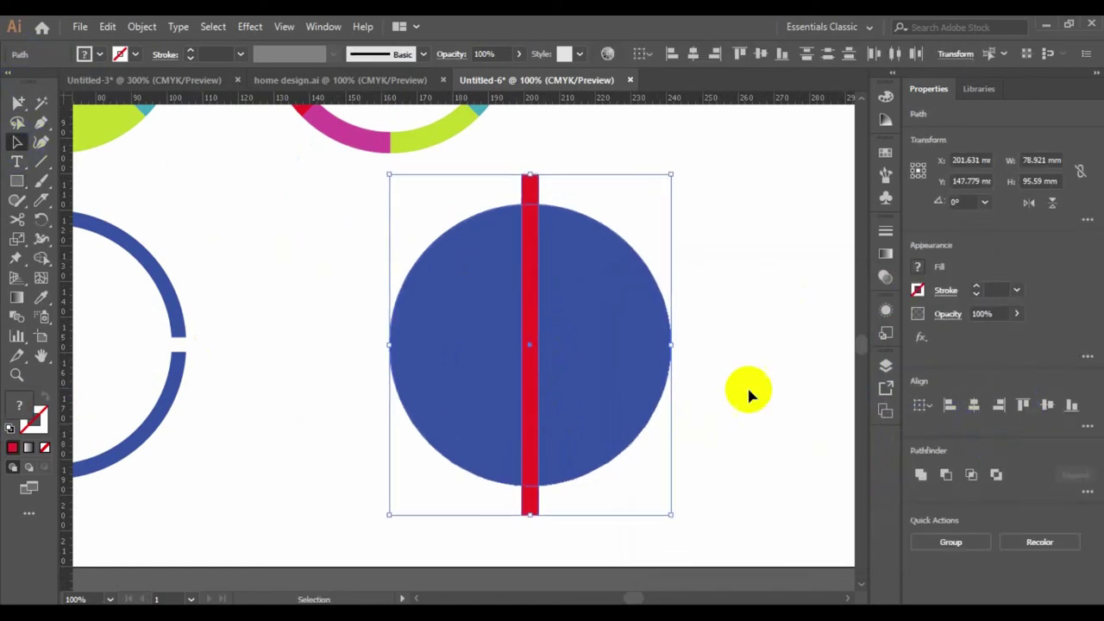
pyautogui.click(764, 398)
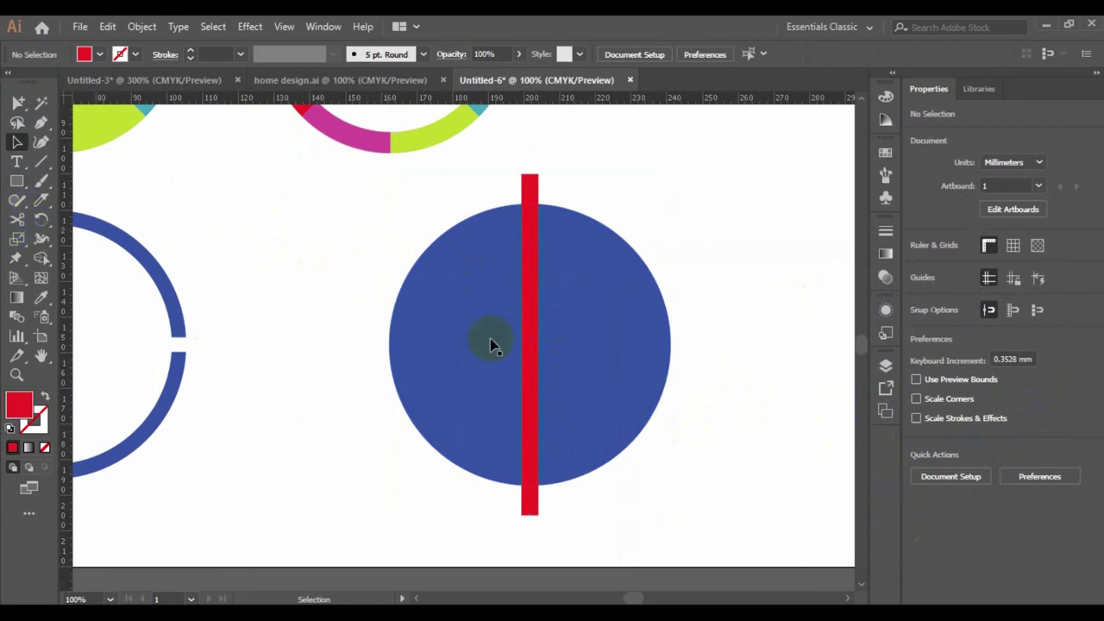
pyautogui.click(528, 334)
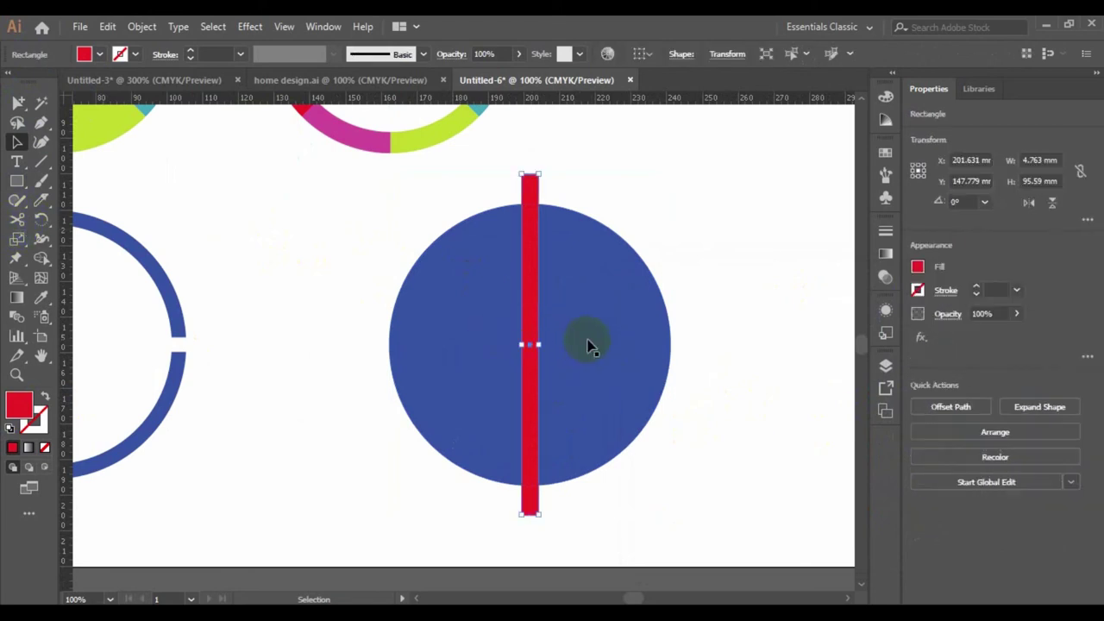
# - Rotate-copy the red bar in 45° steps to form eight spokes, then select the star
pyautogui.click(41, 219)
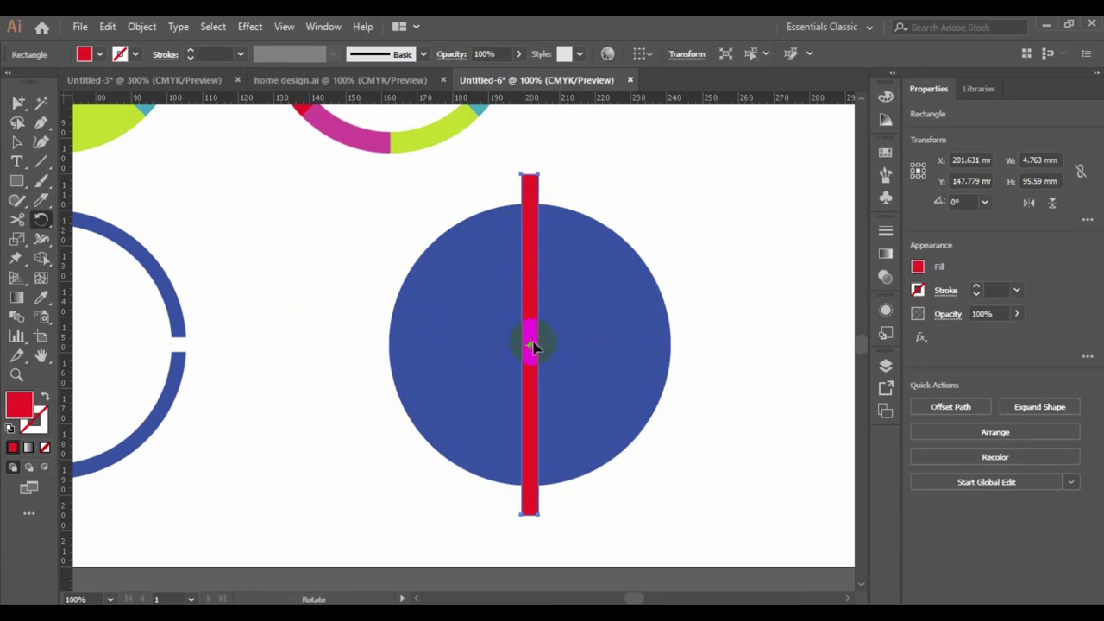
pyautogui.moveTo(534, 187); pyautogui.dragTo(598, 213)
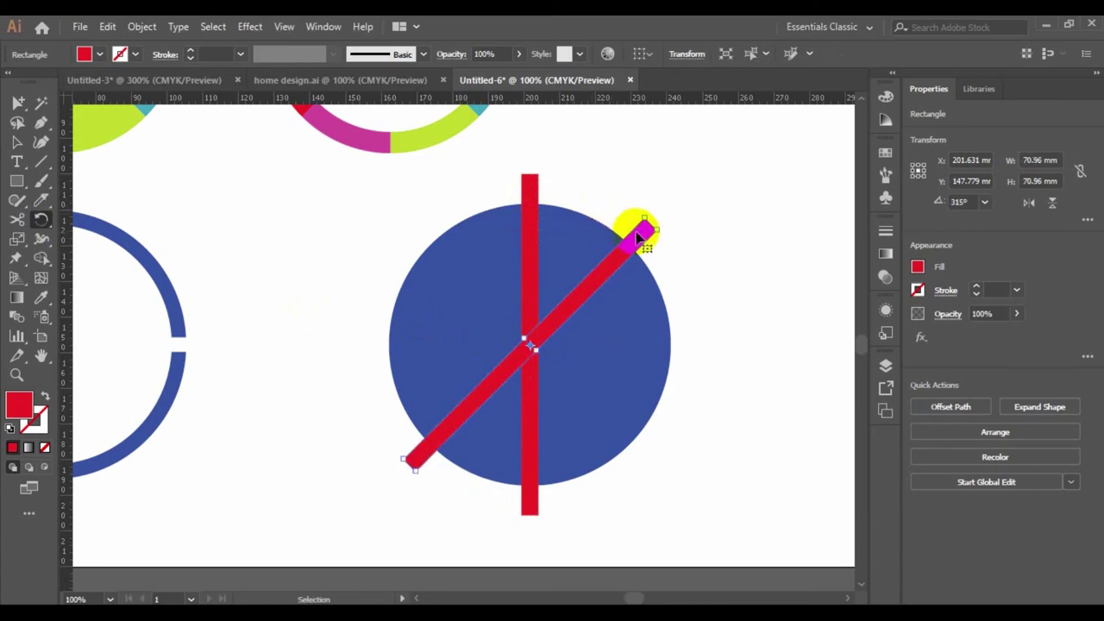
pyautogui.hotkey('ctrl', 'd')
pyautogui.hotkey('ctrl', 'd')
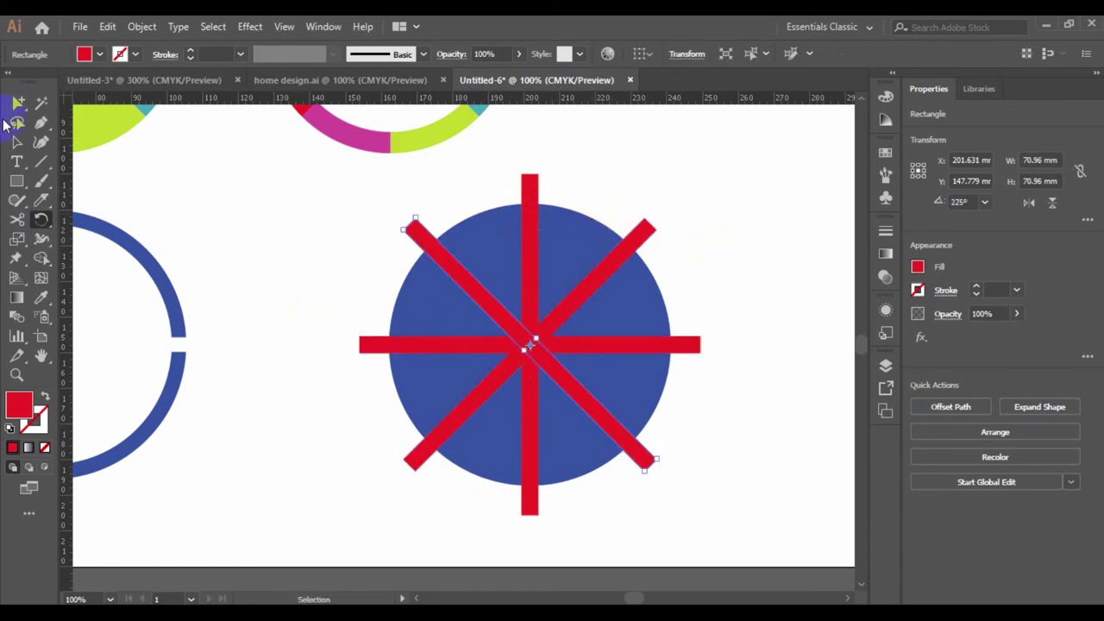
pyautogui.click(18, 145)
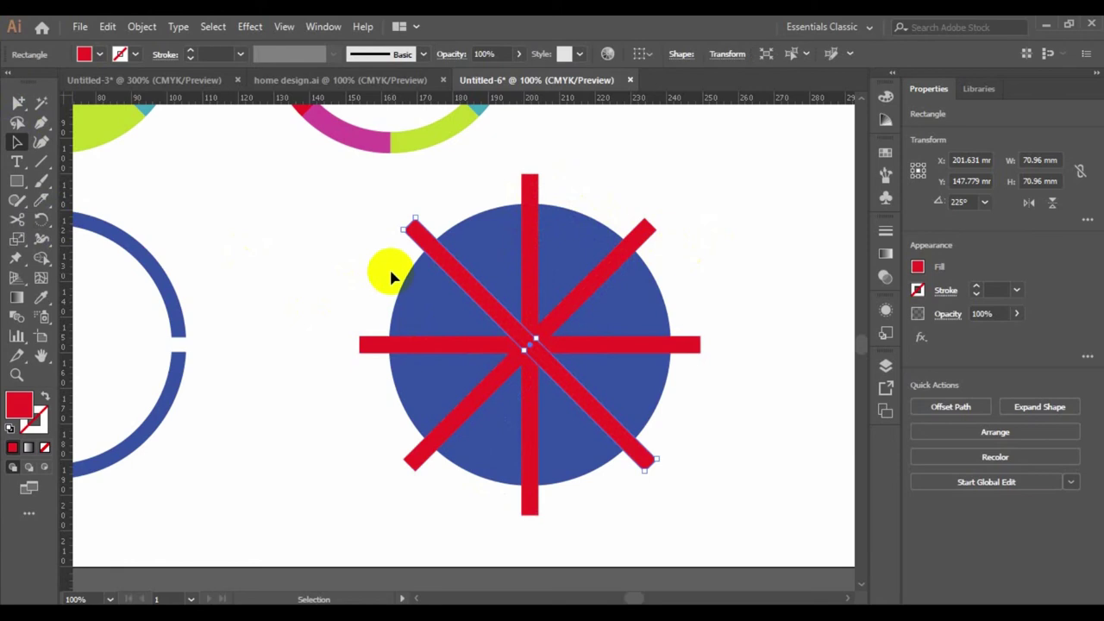
pyautogui.click(343, 239)
pyautogui.moveTo(412, 313)
pyautogui.mouseDown()
pyautogui.moveTo(706, 507)
pyautogui.moveTo(341, 272)
pyautogui.mouseUp()
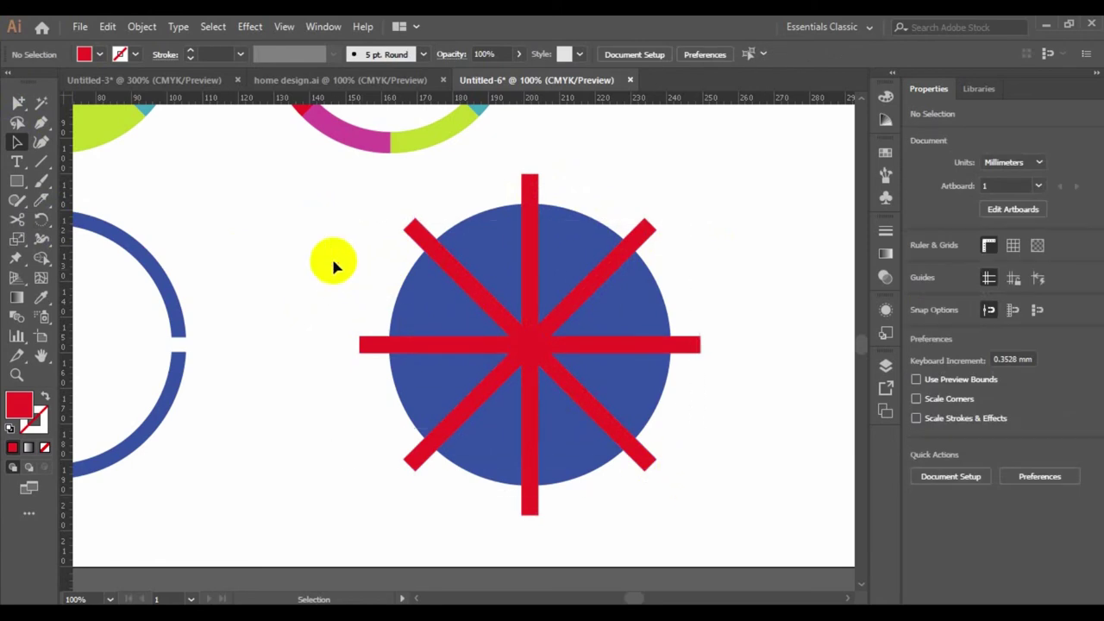
pyautogui.click(41, 220)
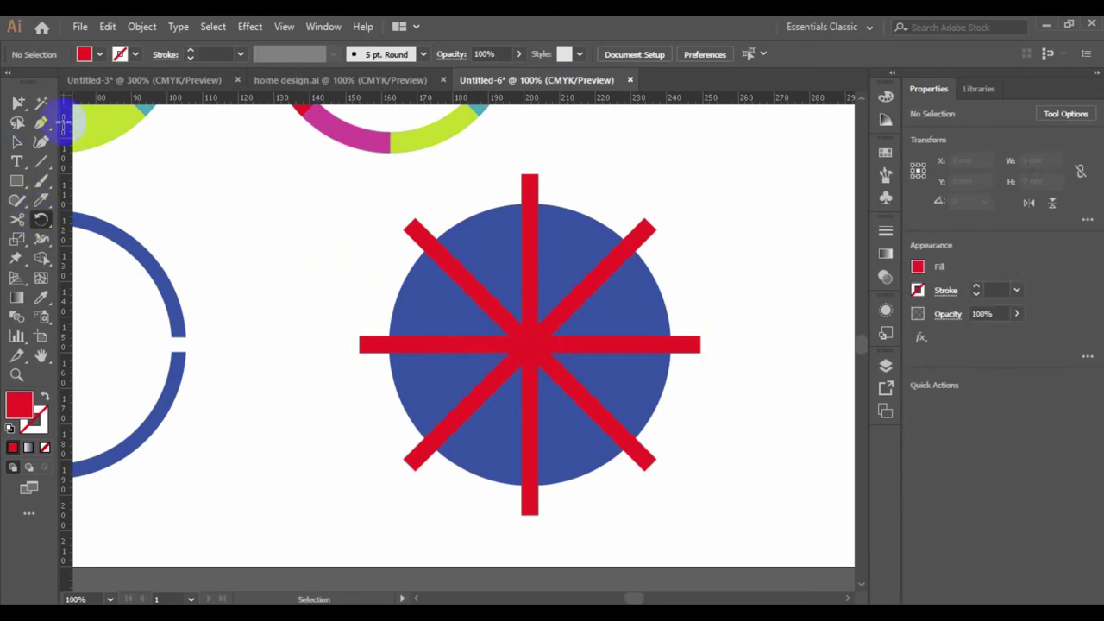
pyautogui.click(17, 143)
pyautogui.moveTo(297, 233); pyautogui.dragTo(716, 516)
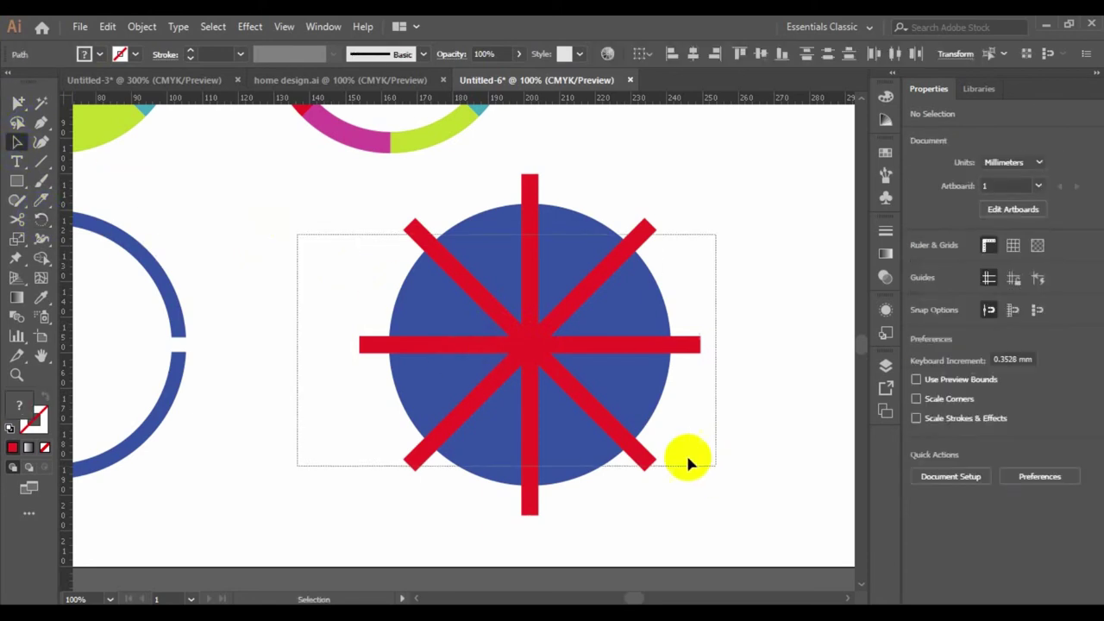
pyautogui.click(41, 222)
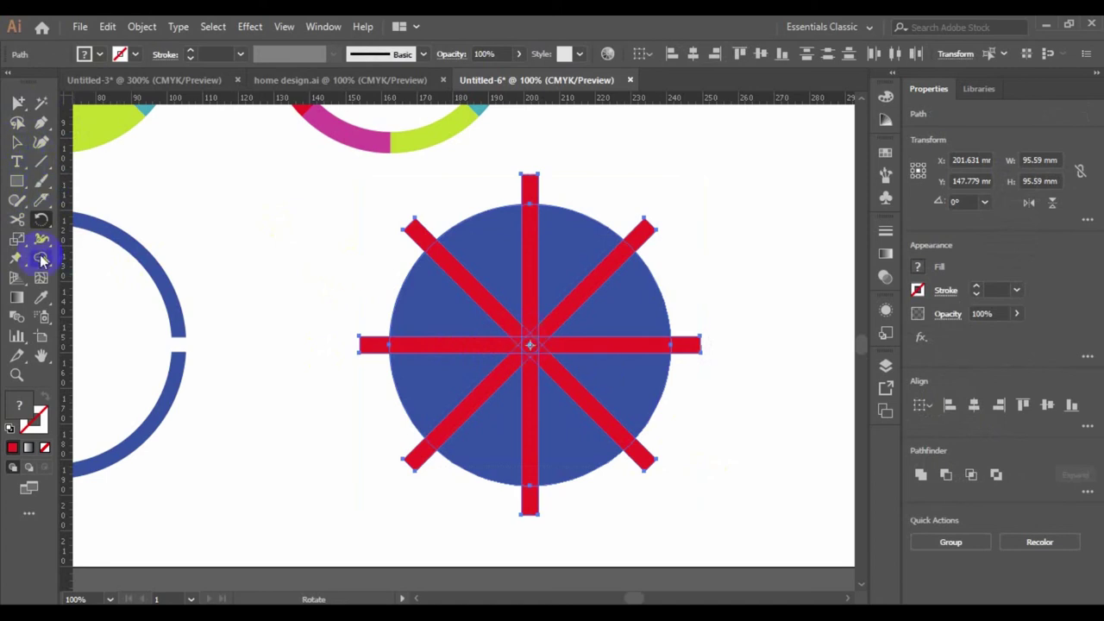
pyautogui.moveTo(16, 181); pyautogui.dragTo(76, 210)
pyautogui.click(82, 219)
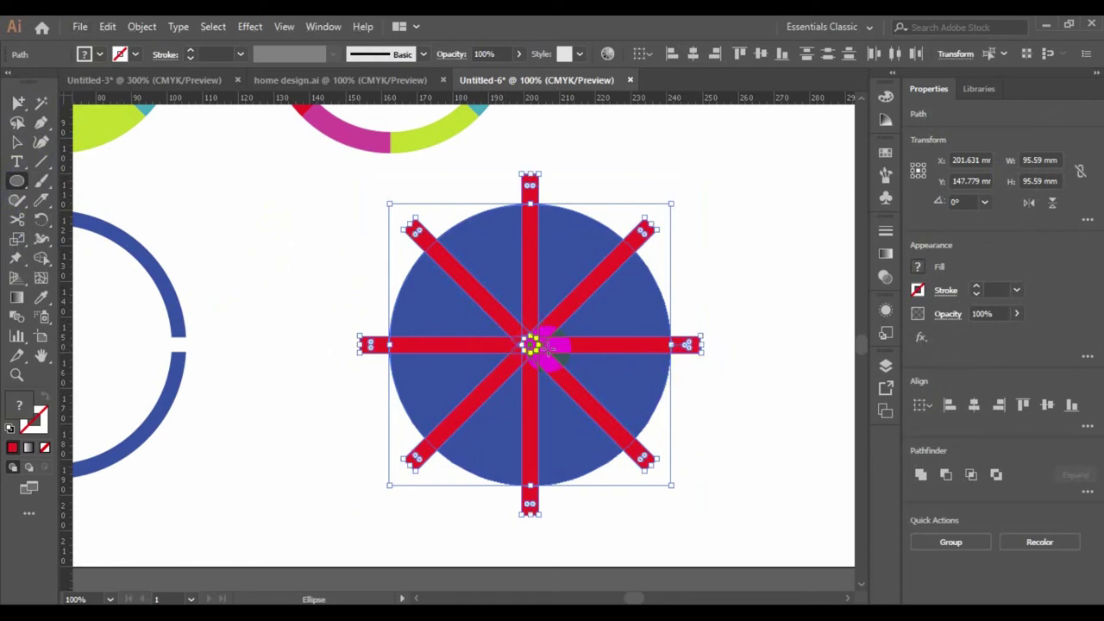
pyautogui.click(697, 375)
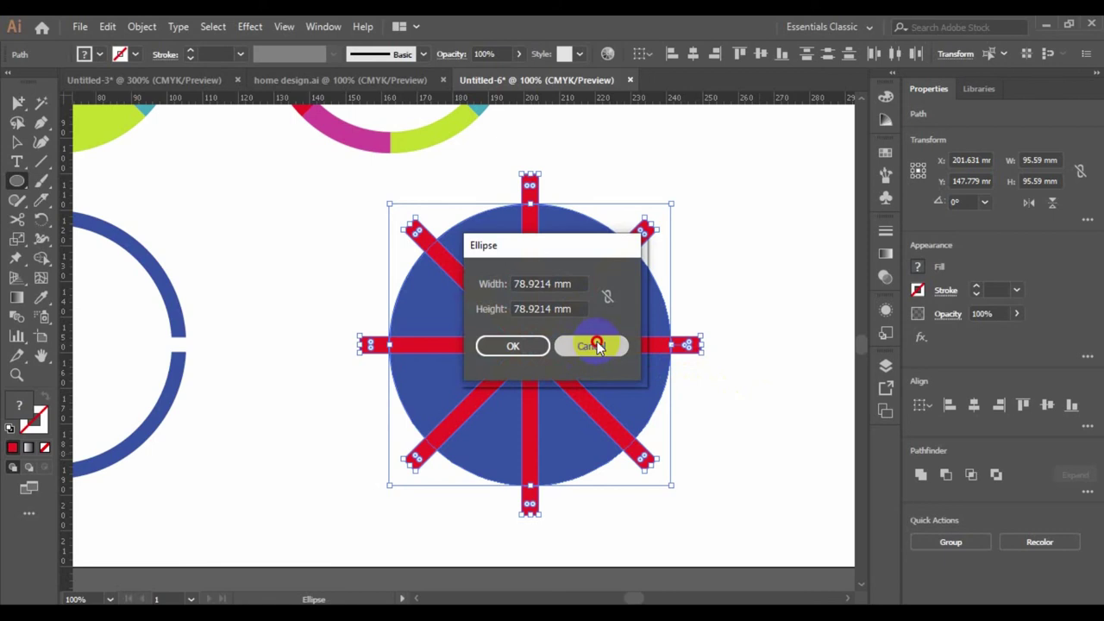
pyautogui.click(592, 344)
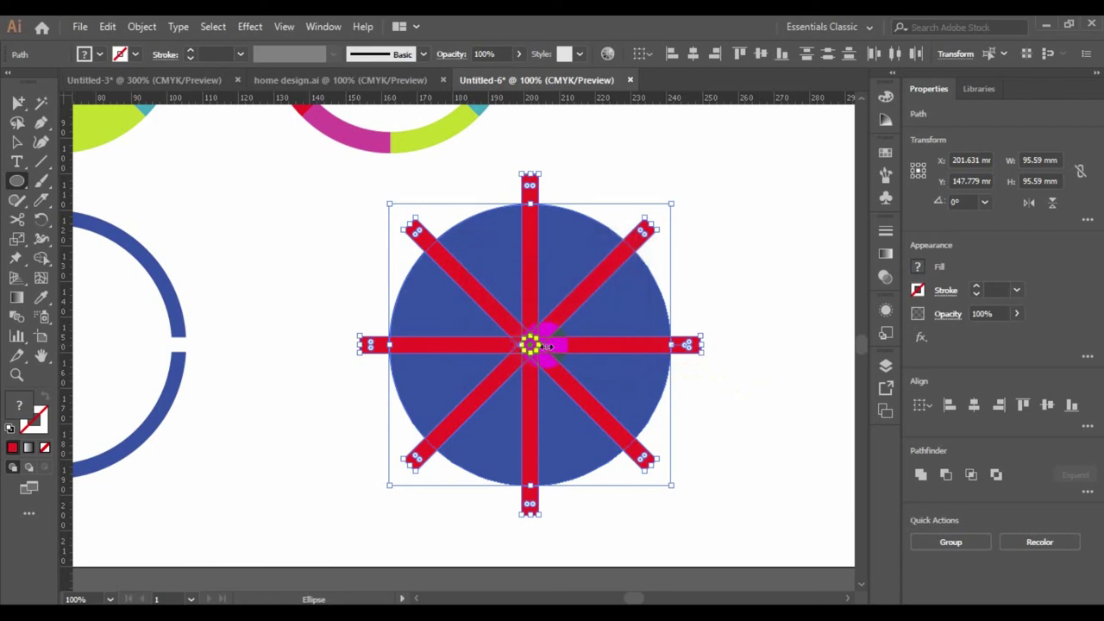
pyautogui.click(17, 141)
pyautogui.click(199, 242)
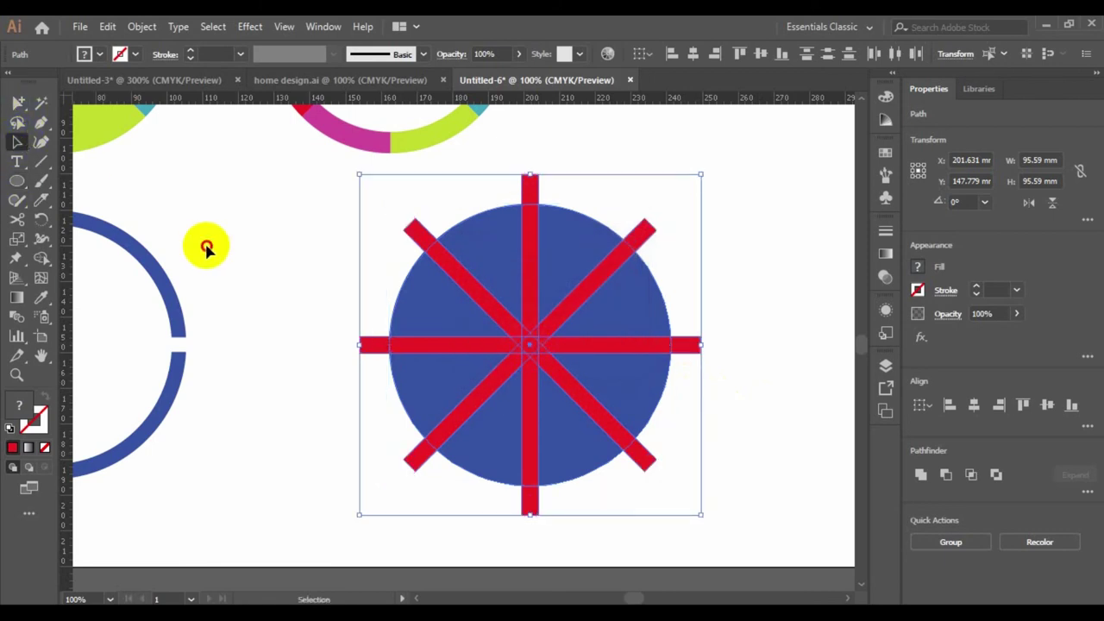
pyautogui.click(445, 347)
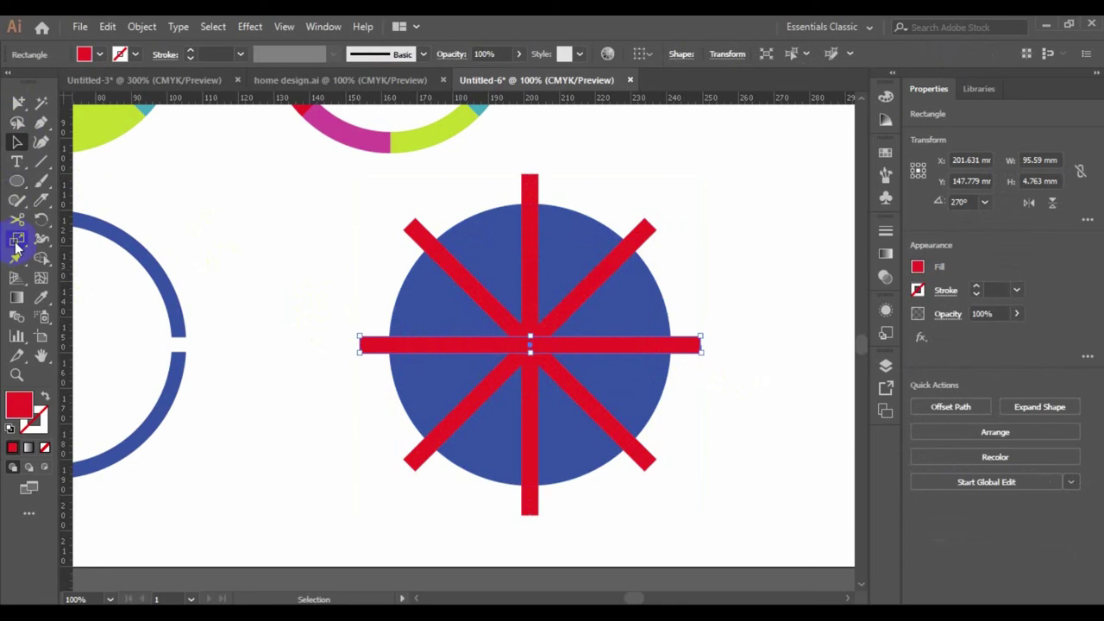
pyautogui.click(16, 181)
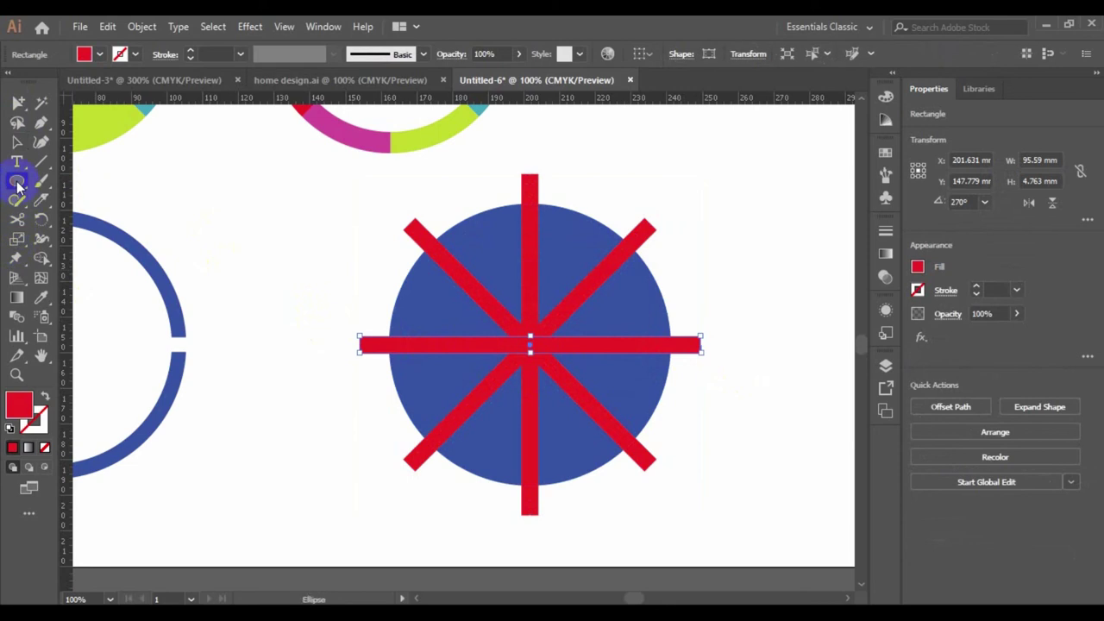
pyautogui.click(532, 330)
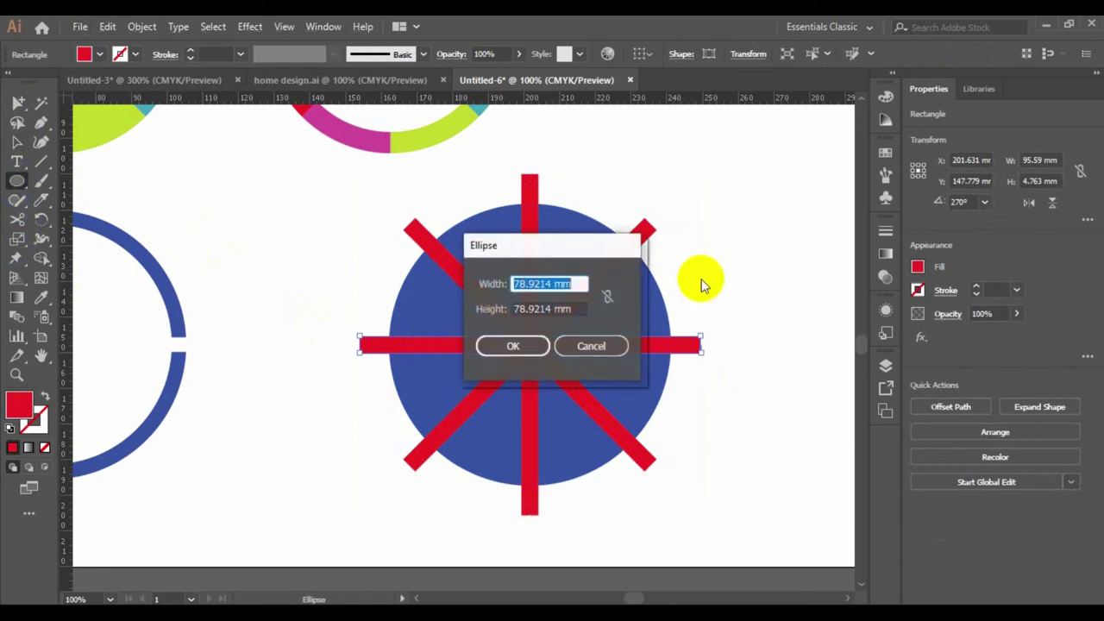
pyautogui.click(516, 347)
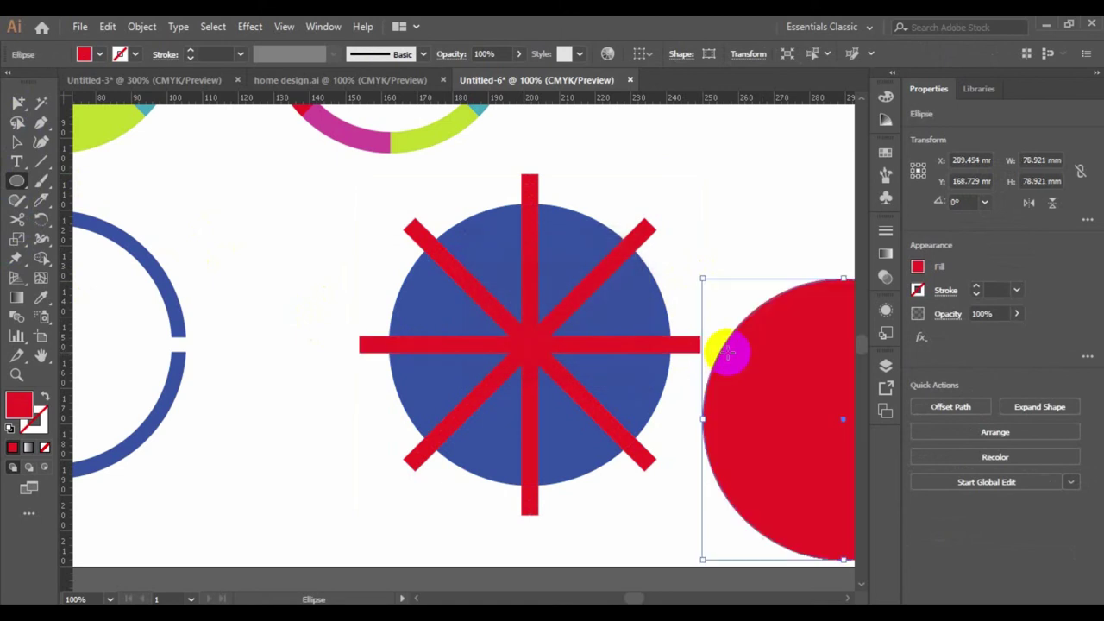
pyautogui.click(18, 141)
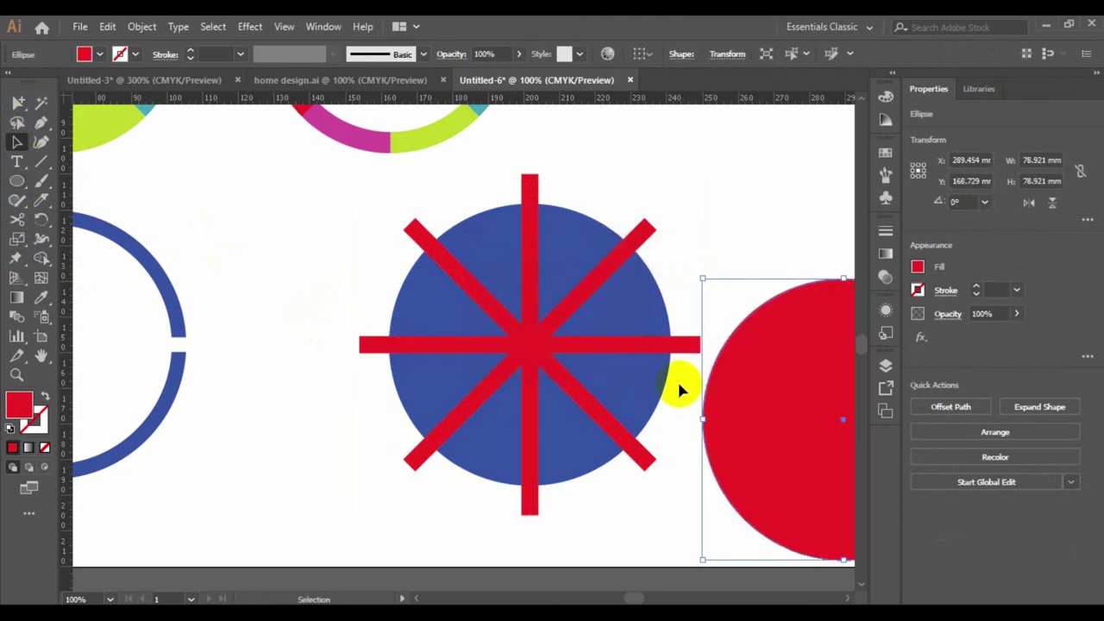
pyautogui.moveTo(776, 380)
pyautogui.mouseDown()
pyautogui.moveTo(479, 315)
pyautogui.moveTo(501, 345)
pyautogui.mouseUp()
pyautogui.hotkey('ctrl', 'z')
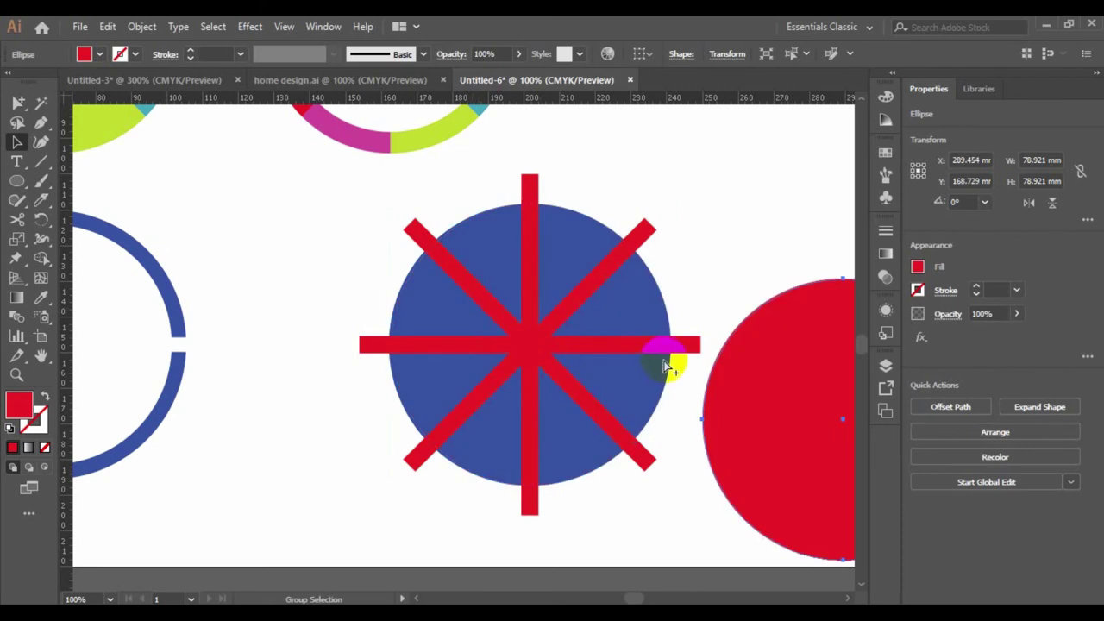
pyautogui.hotkey('ctrl', 'z')
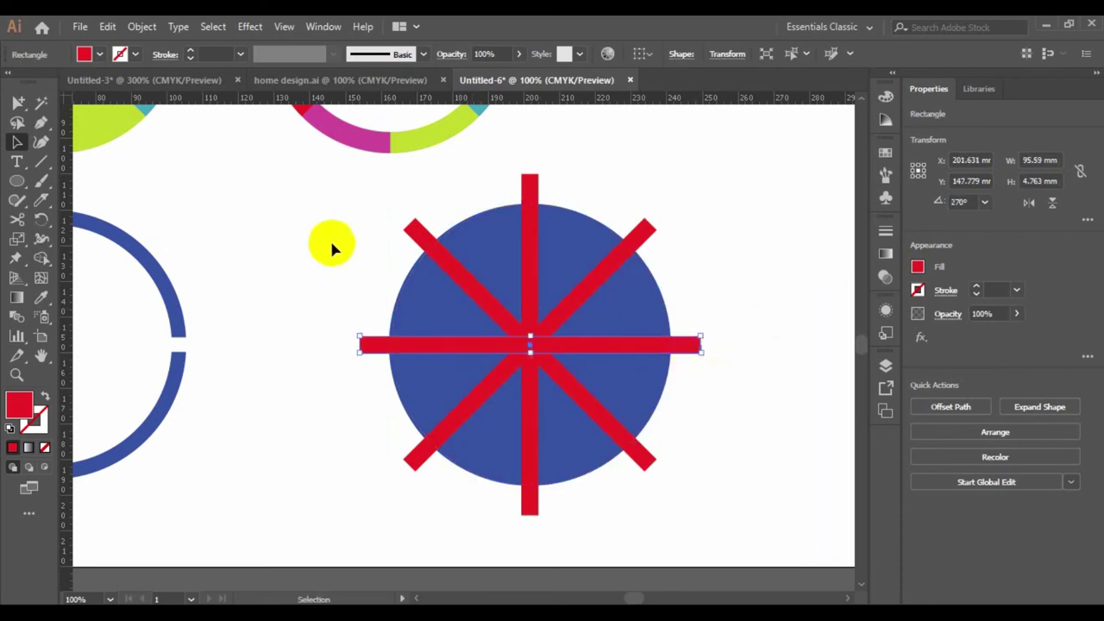
# - Divide the blue circle along all the red bars and ungroup the pieces
pyautogui.moveTo(331, 240); pyautogui.dragTo(680, 467)
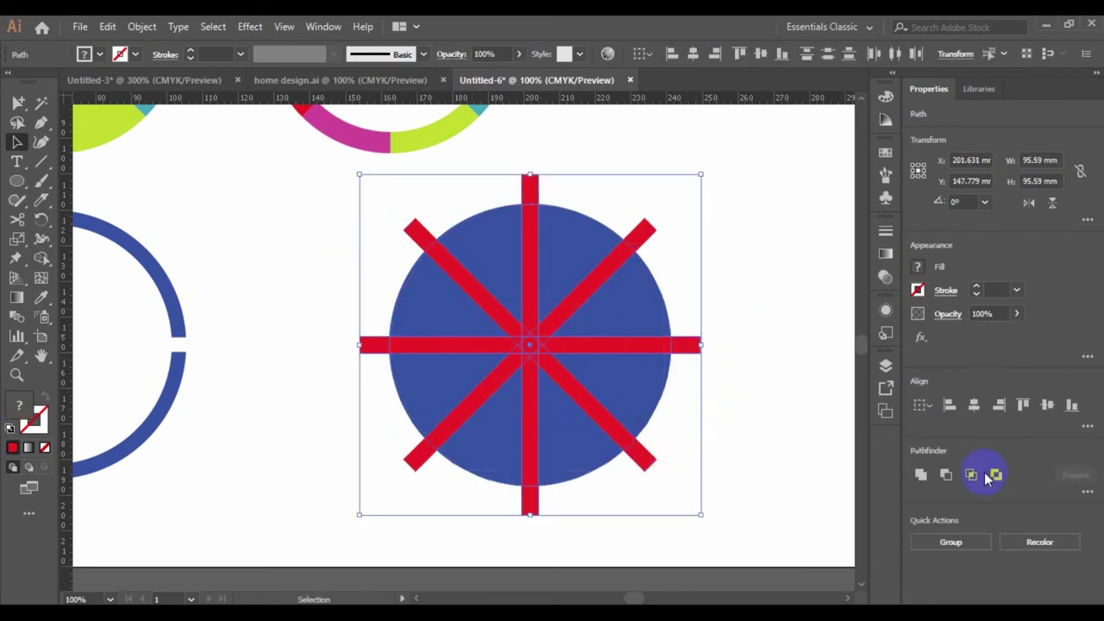
pyautogui.click(1087, 490)
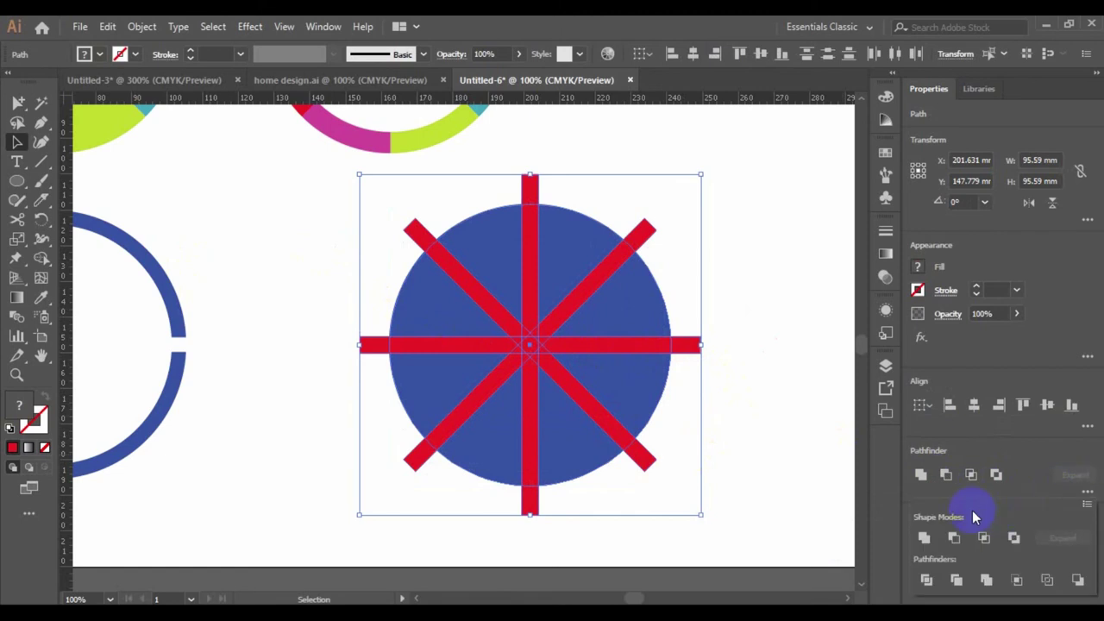
pyautogui.click(941, 577)
pyautogui.click(751, 412)
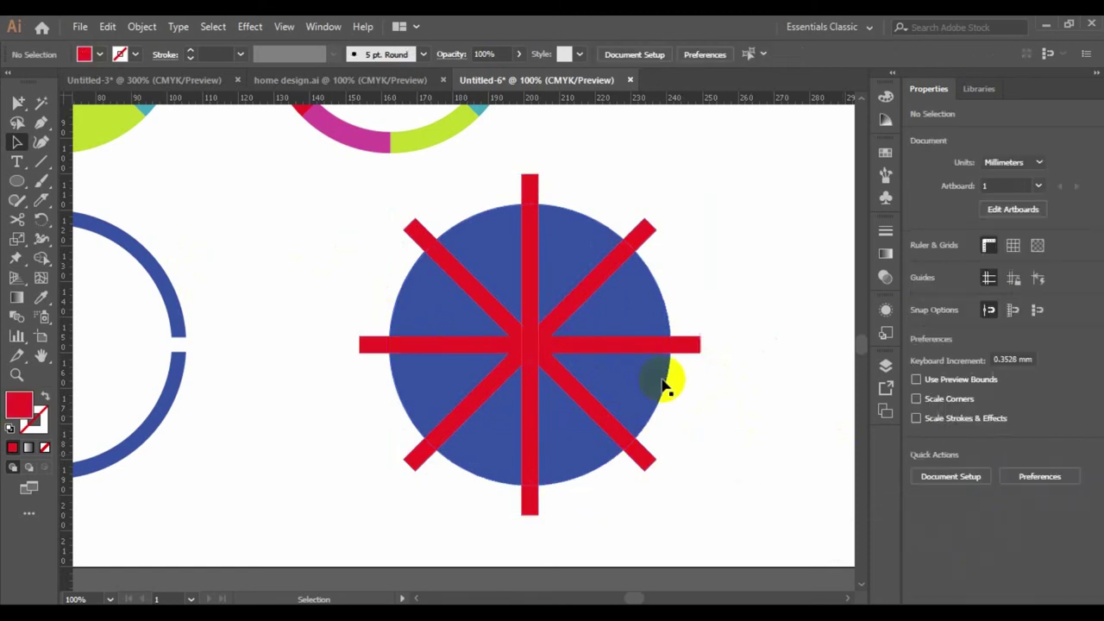
pyautogui.rightClick(651, 350)
pyautogui.click(690, 222)
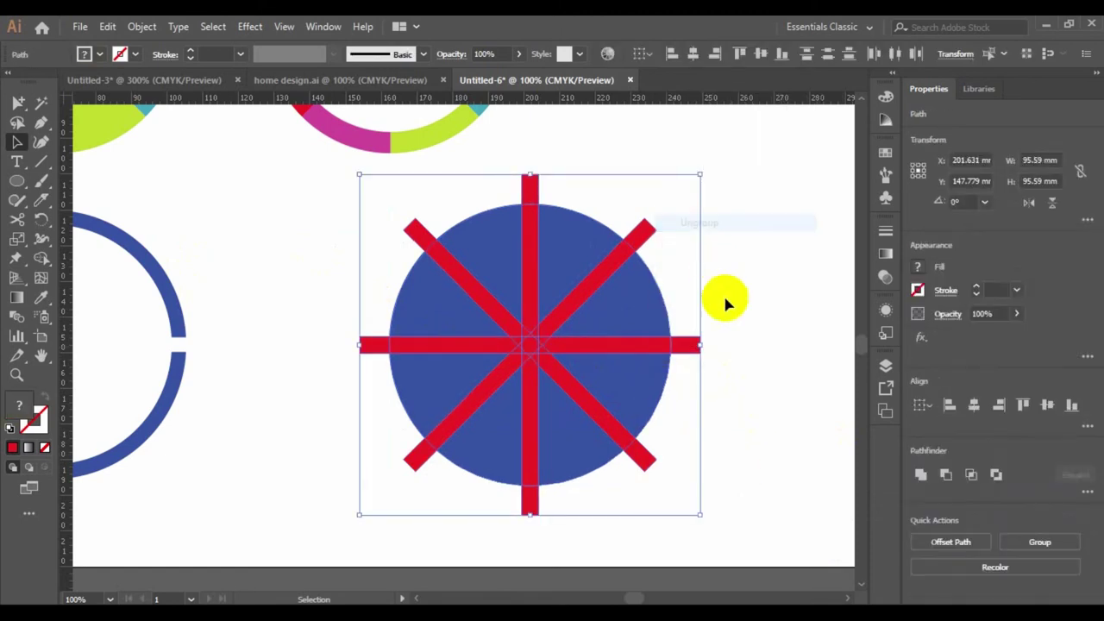
# - Delete all the red bars and the leftover top stub, leaving eight blue wedges
pyautogui.moveTo(353, 215); pyautogui.dragTo(684, 491)
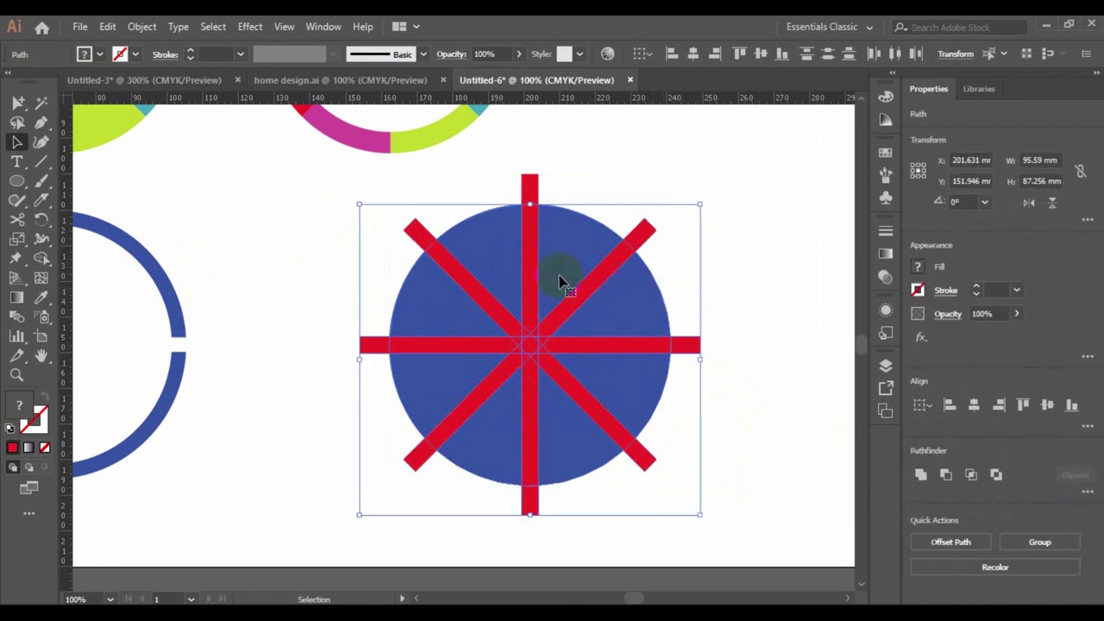
pyautogui.click(620, 398)
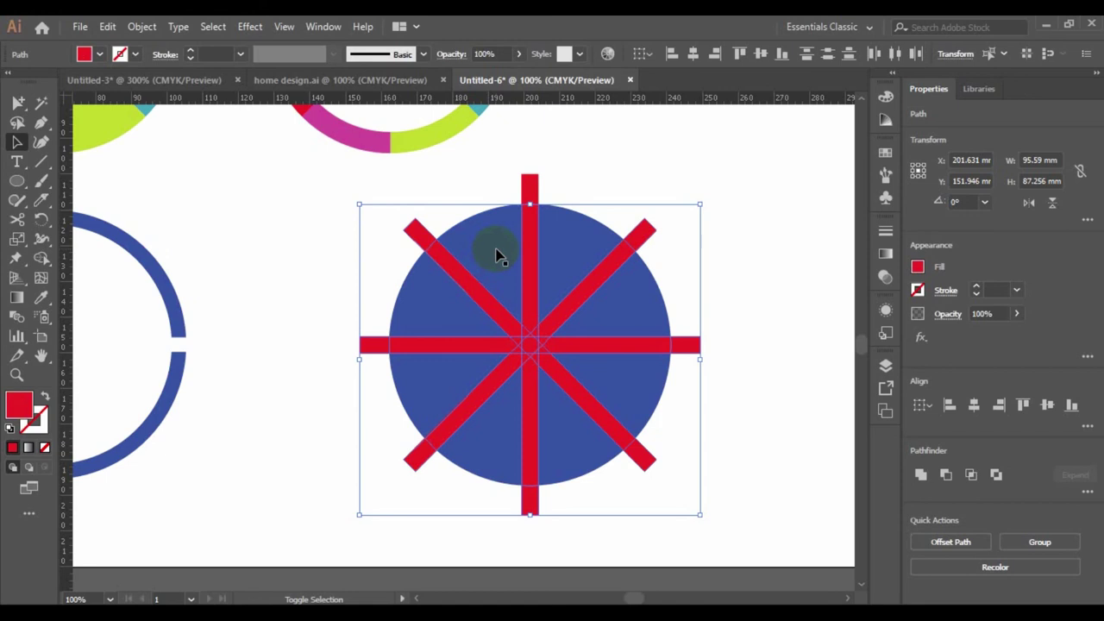
pyautogui.click(539, 314)
pyautogui.press('Delete')
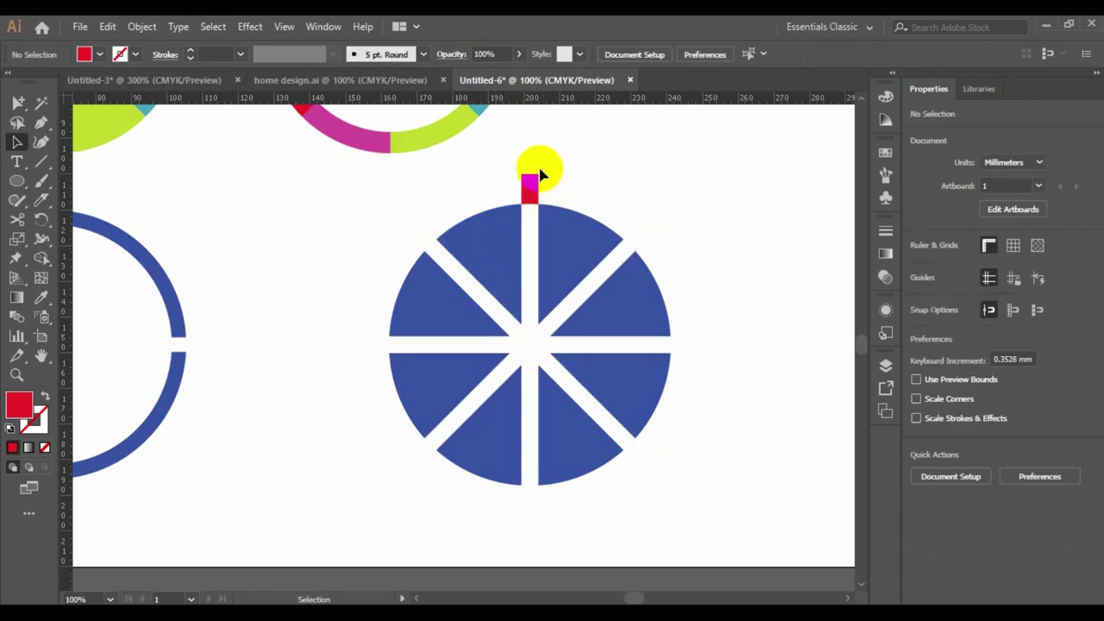
pyautogui.click(536, 183)
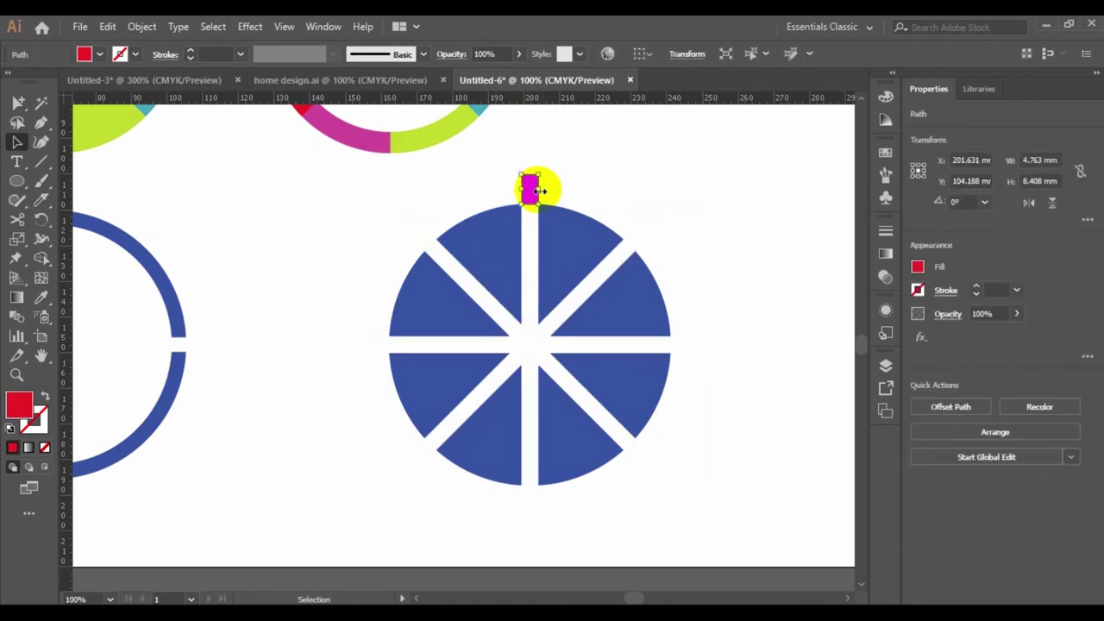
pyautogui.press('Delete')
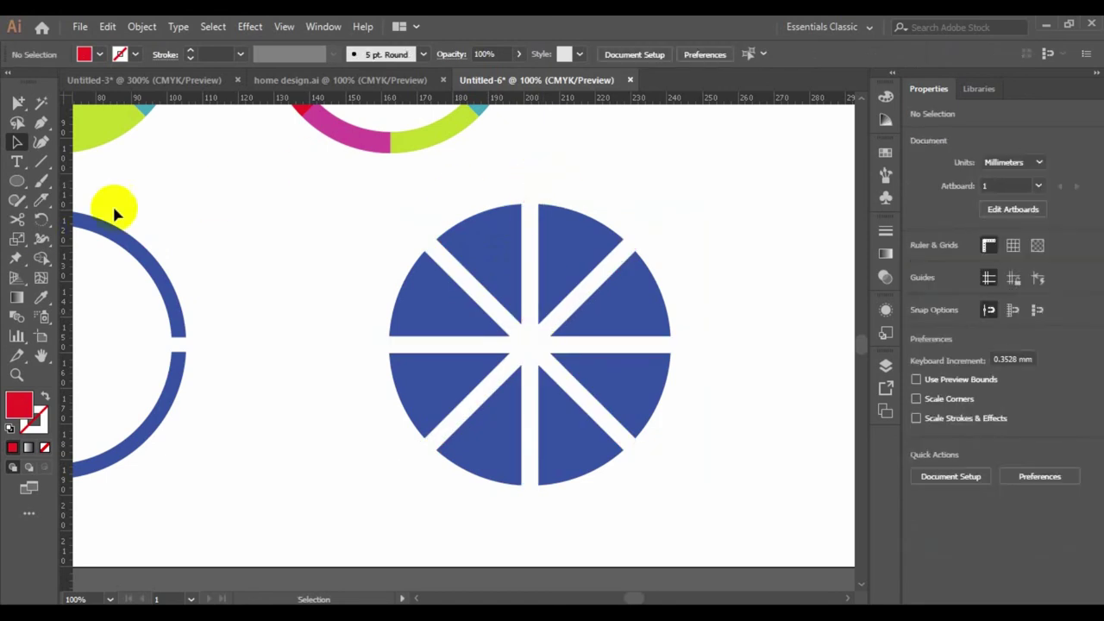
pyautogui.click(39, 222)
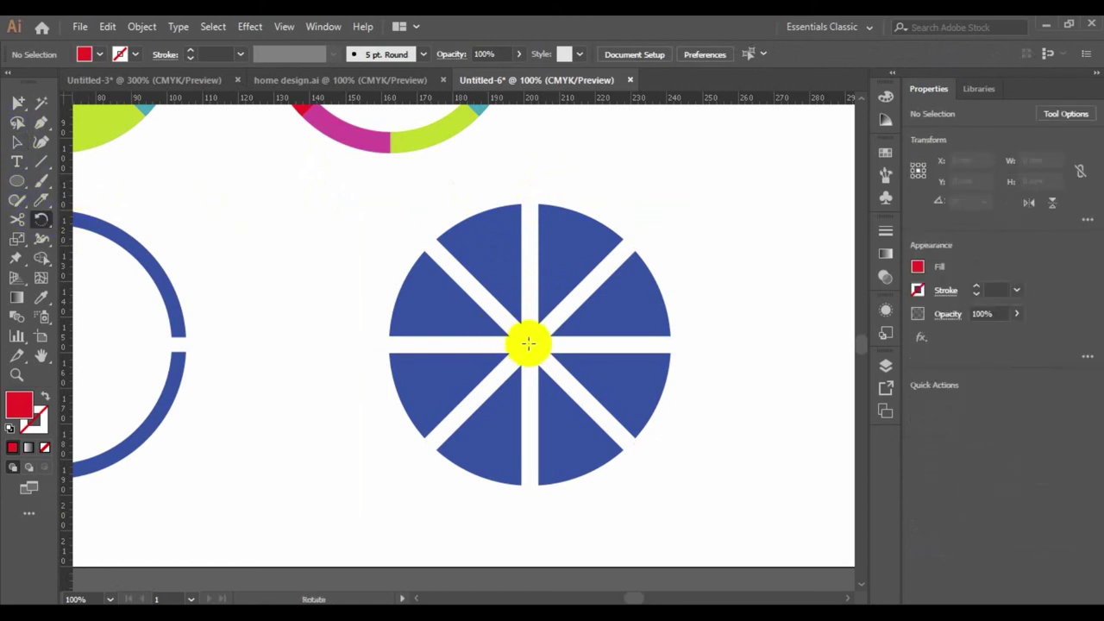
pyautogui.click(19, 182)
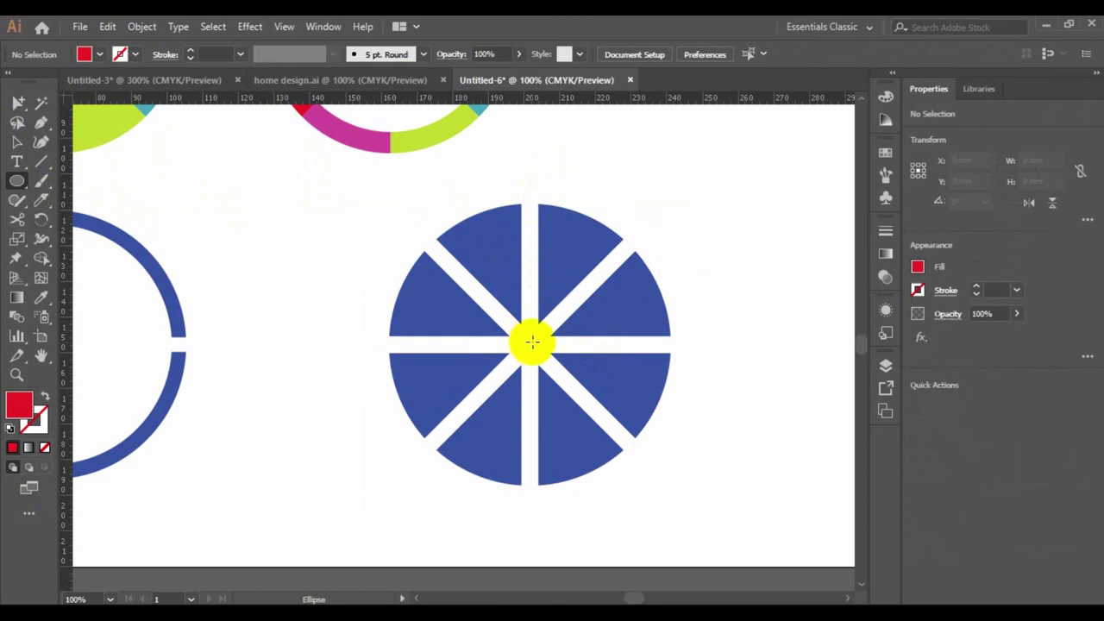
pyautogui.moveTo(528, 343); pyautogui.dragTo(617, 461)
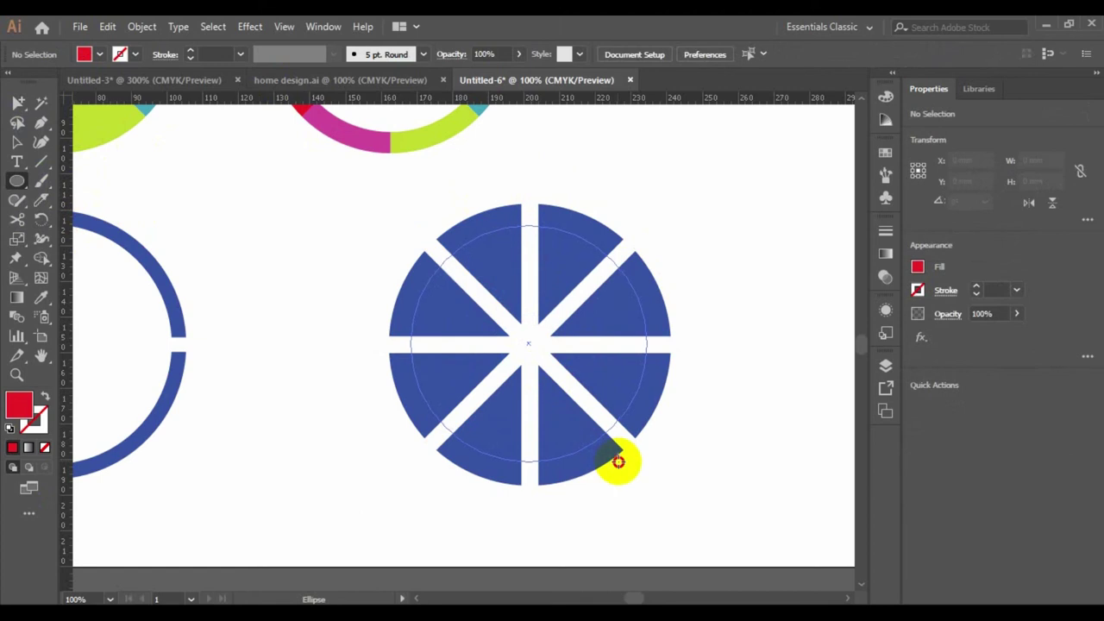
pyautogui.moveTo(618, 461); pyautogui.dragTo(617, 461)
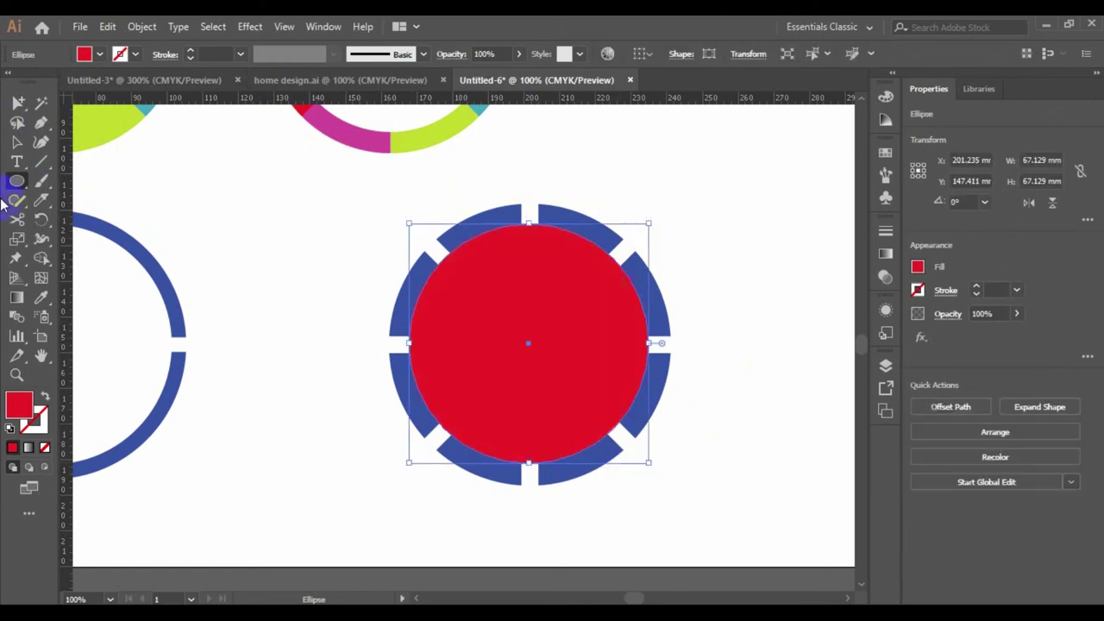
pyautogui.click(17, 141)
pyautogui.moveTo(348, 214); pyautogui.dragTo(715, 503)
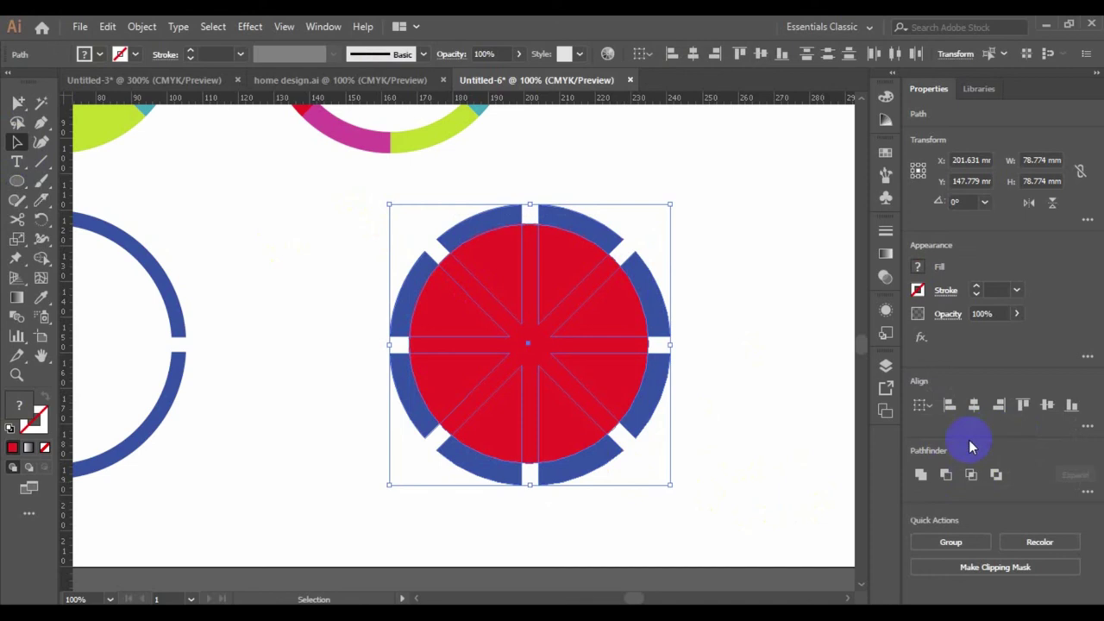
pyautogui.click(972, 406)
pyautogui.hotkey('ctrl', 'z')
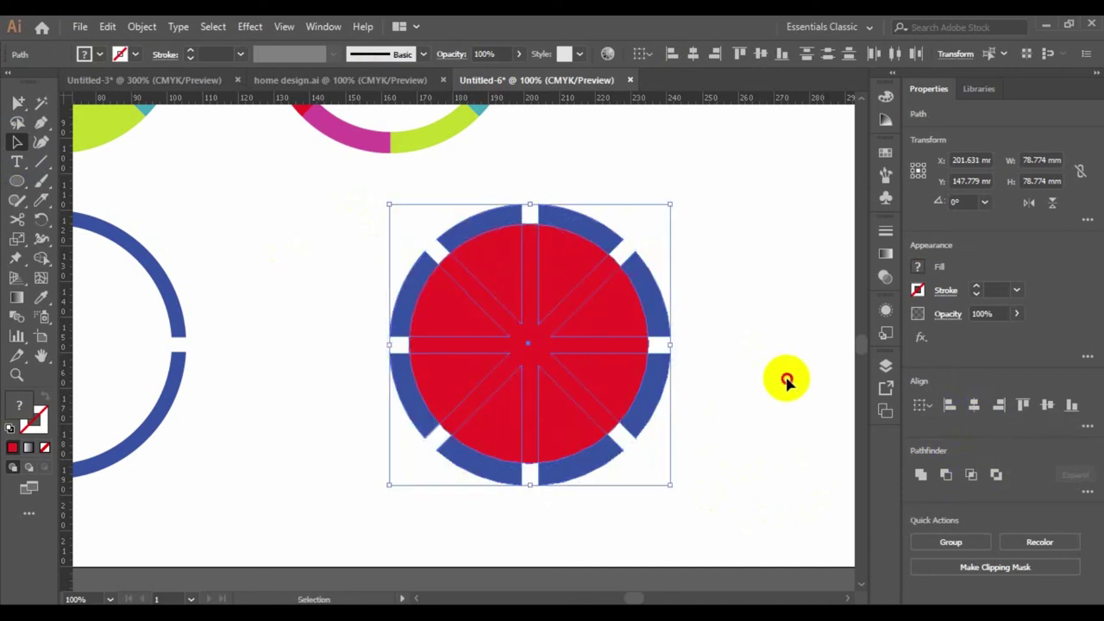
pyautogui.click(759, 362)
pyautogui.click(586, 339)
# - Delete the red circle and group the eight wheel slices
pyautogui.press('Delete')
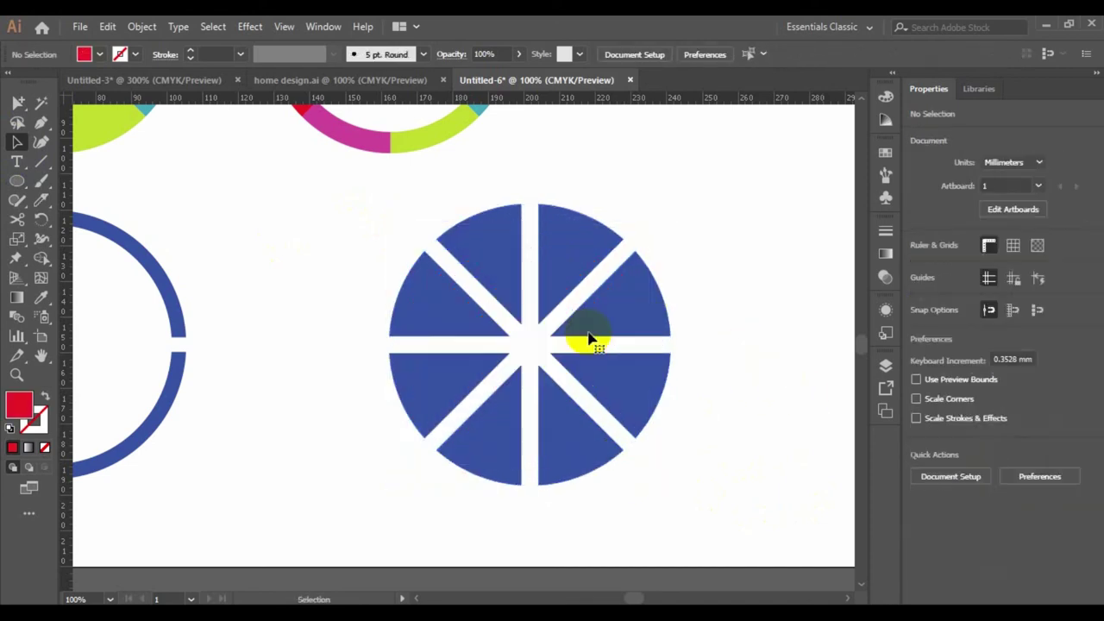
pyautogui.moveTo(367, 224); pyautogui.dragTo(691, 505)
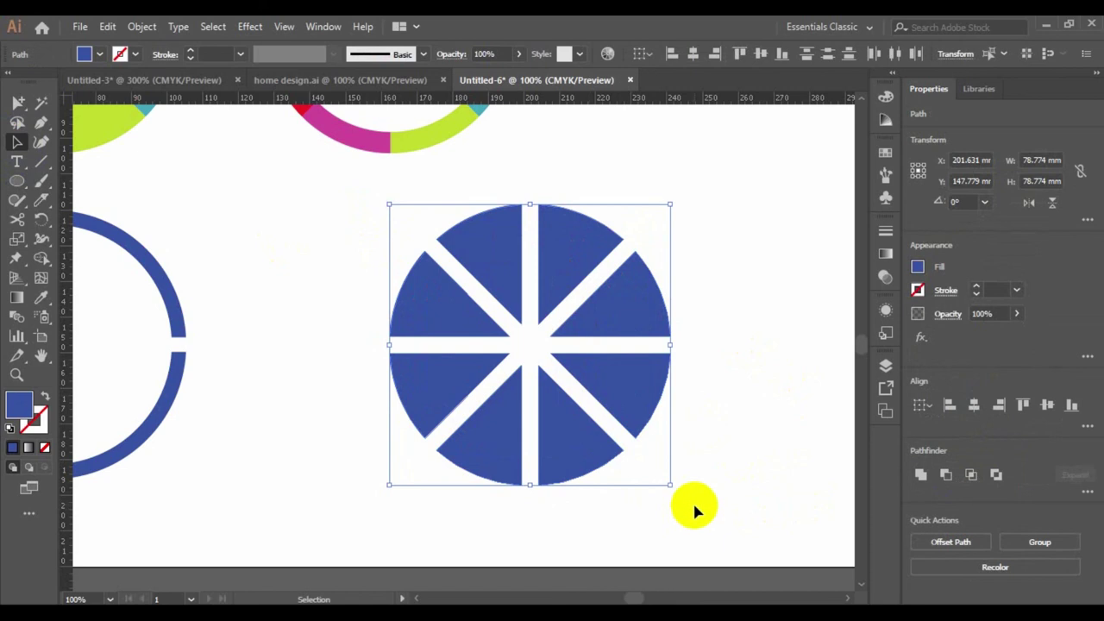
pyautogui.hotkey('ctrl', 'g')
pyautogui.press('v')
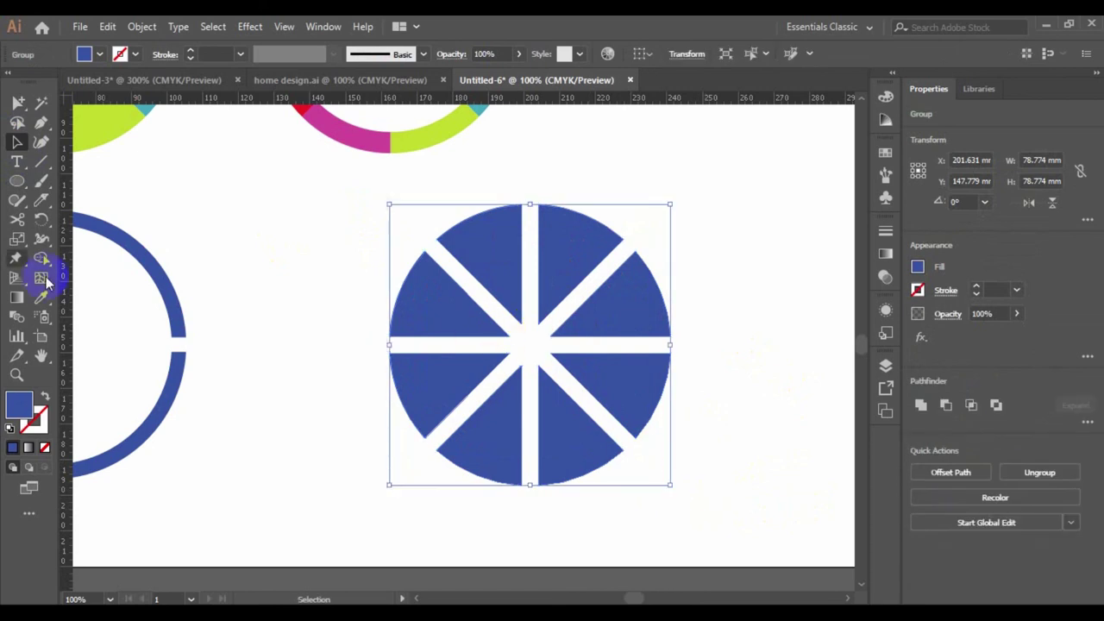
# - Draw a 68.489 mm circle centred on the wheel and open its fill Color Picker
pyautogui.click(15, 182)
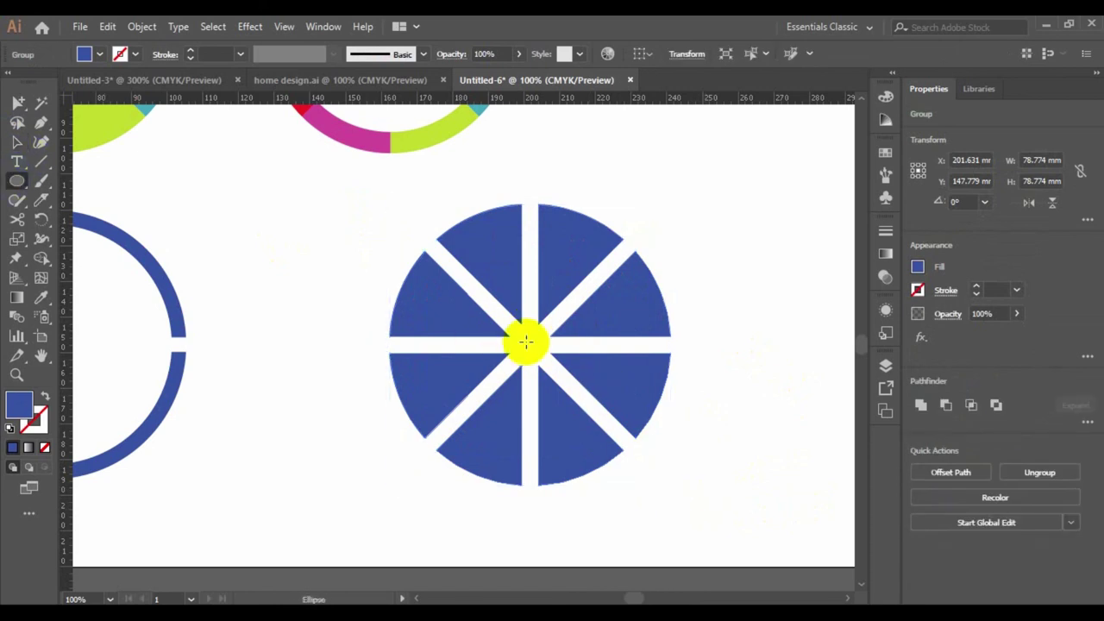
pyautogui.moveTo(528, 342); pyautogui.dragTo(652, 453)
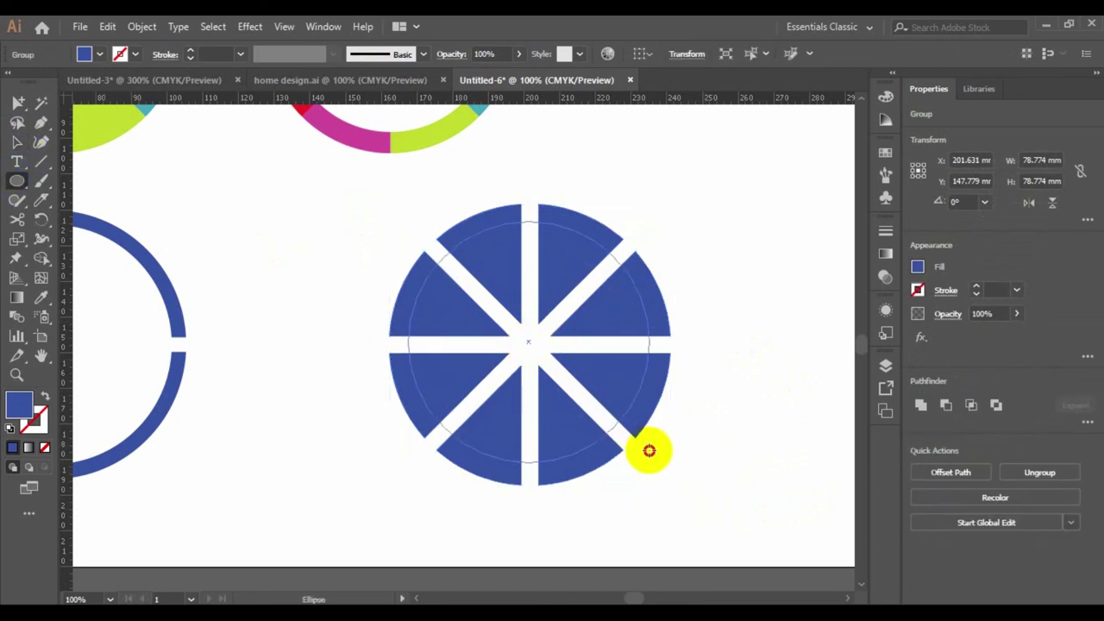
pyautogui.doubleClick(19, 405)
# - Fill the inner circle bright red and centre it on the blue wheel
pyautogui.click(860, 324)
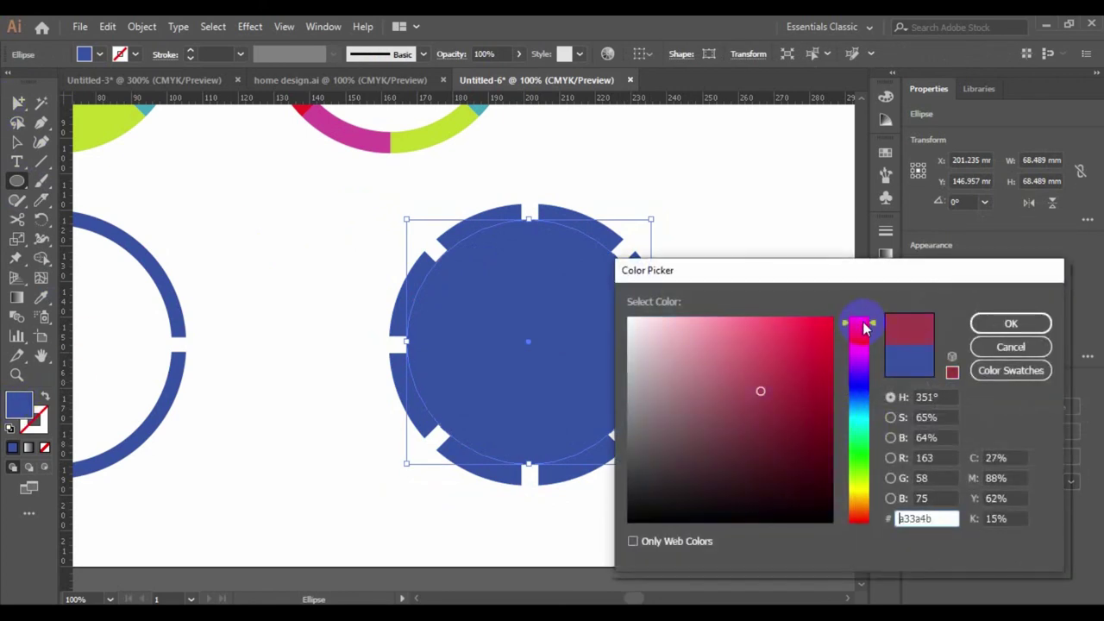
pyautogui.click(830, 321)
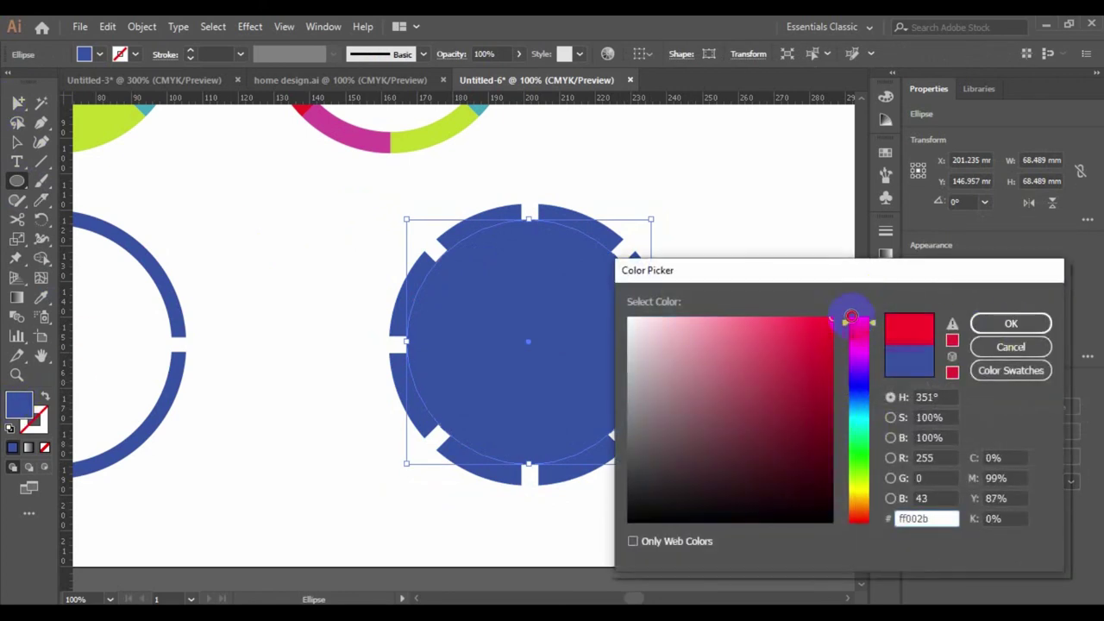
pyautogui.click(1039, 325)
pyautogui.click(17, 141)
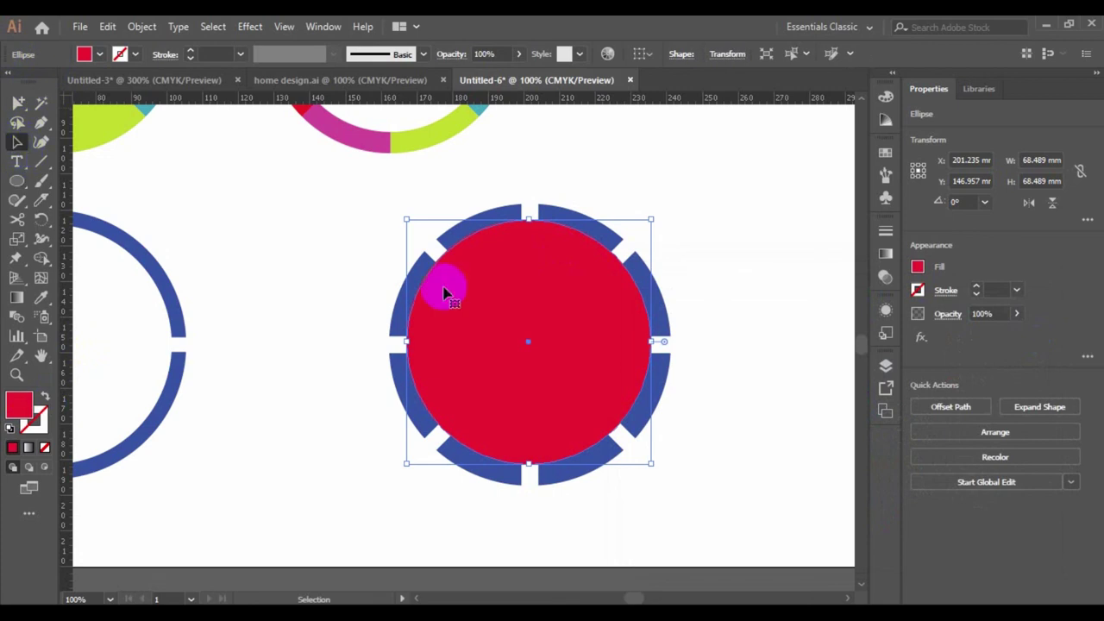
pyautogui.moveTo(375, 214); pyautogui.dragTo(740, 509)
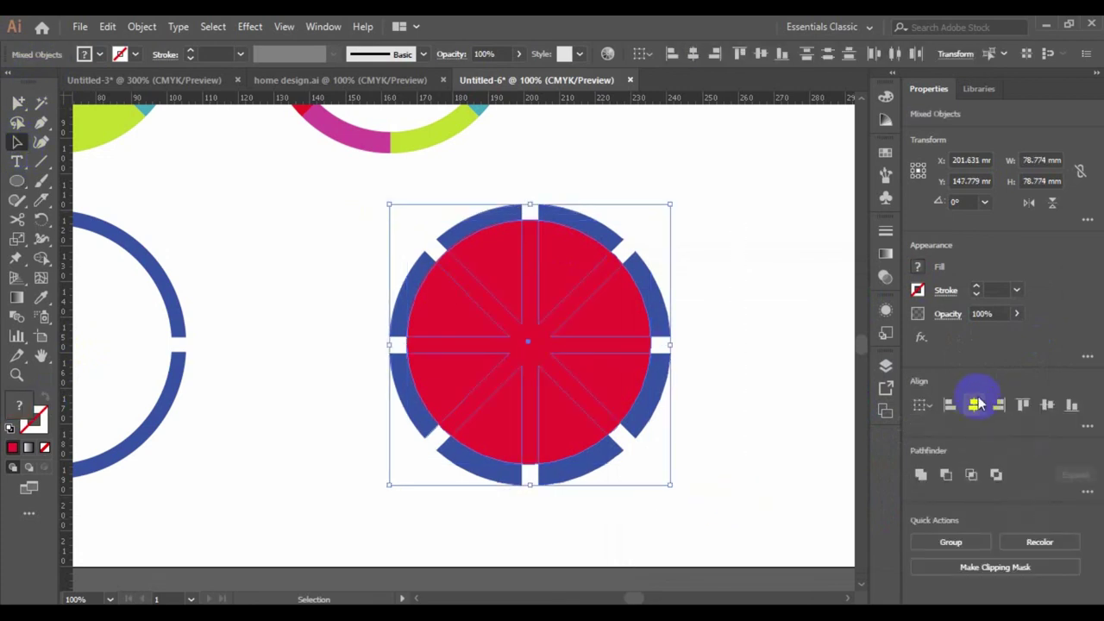
pyautogui.click(977, 405)
pyautogui.click(1047, 405)
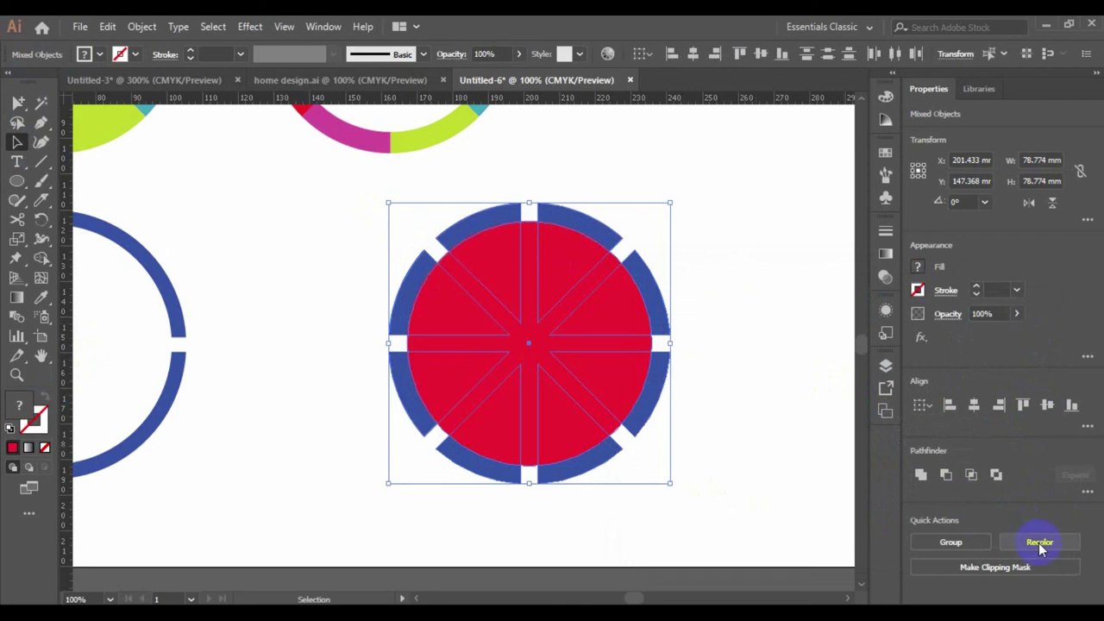
# - Divide the circle and wheel with Pathfinder and ungroup the resulting pieces
pyautogui.click(1087, 491)
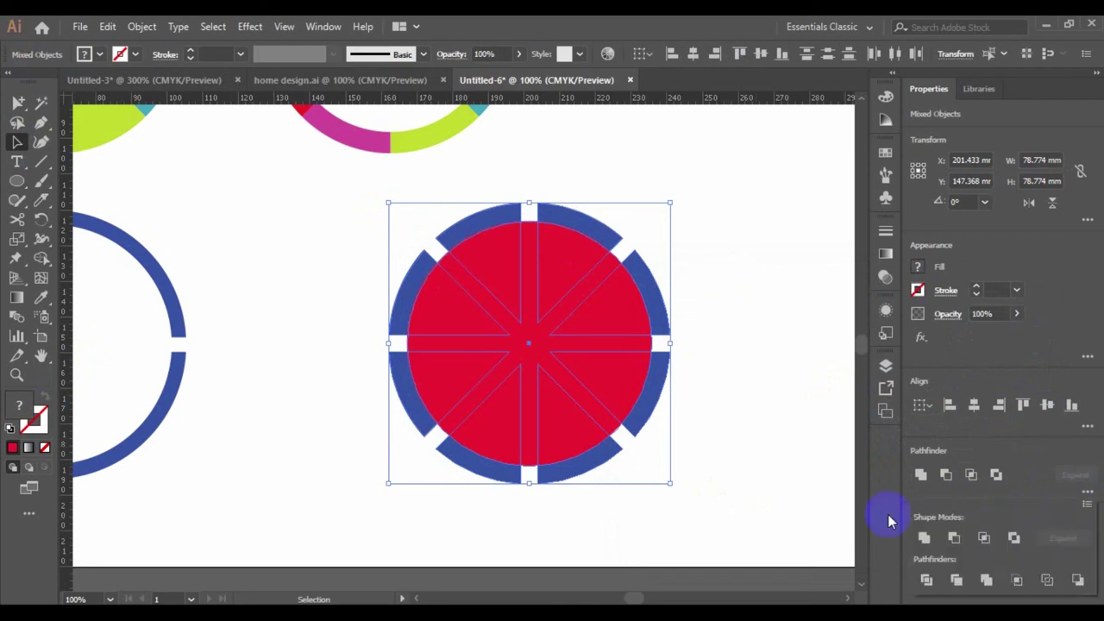
pyautogui.click(927, 581)
pyautogui.click(746, 440)
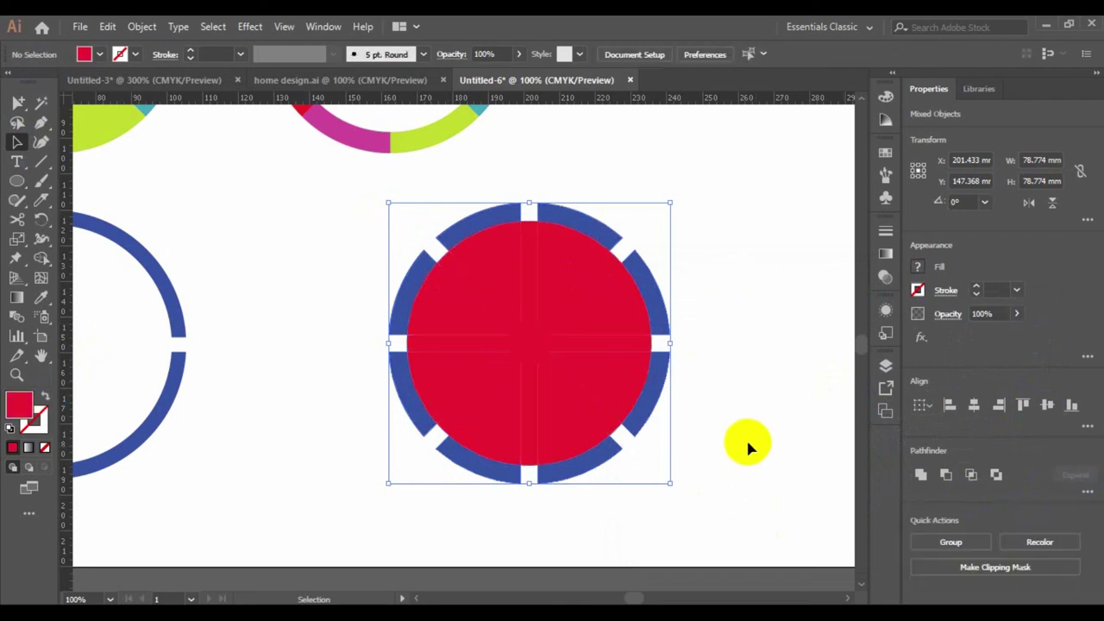
pyautogui.click(608, 320)
pyautogui.rightClick(608, 319)
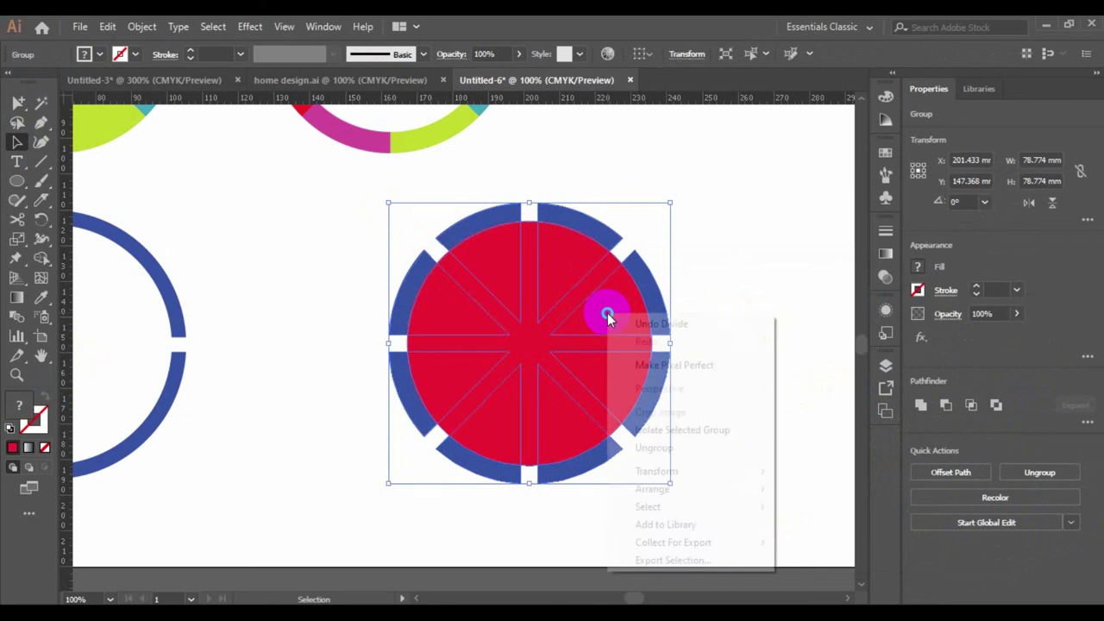
pyautogui.click(675, 448)
# - Delete all the red wedges, leaving a hollow ring of eight gapped arcs
pyautogui.click(712, 387)
pyautogui.click(621, 315)
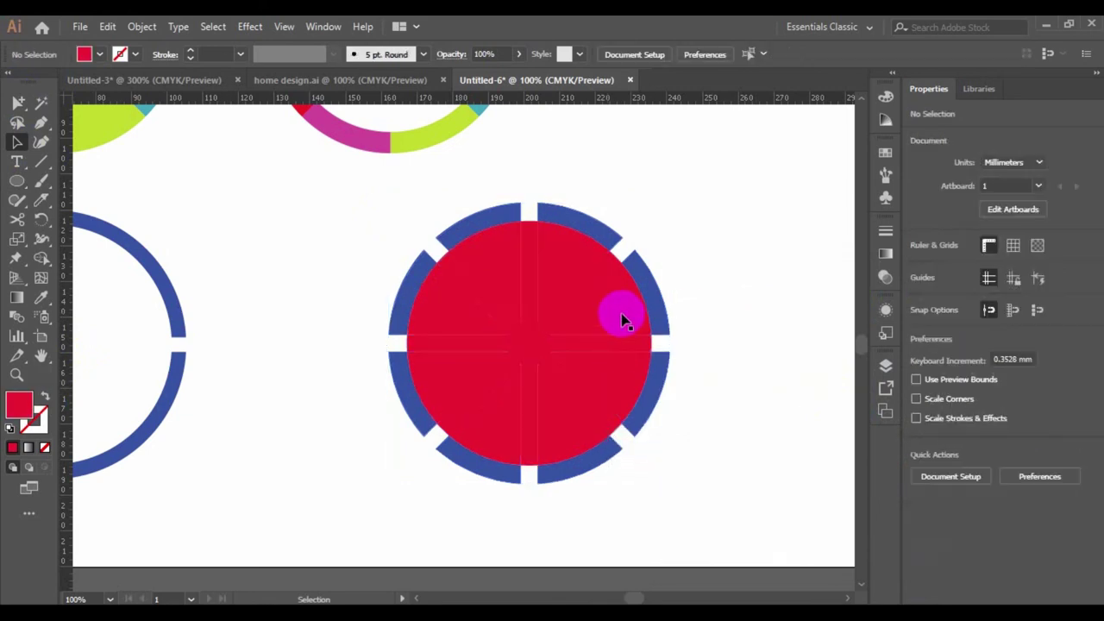
pyautogui.press('Delete')
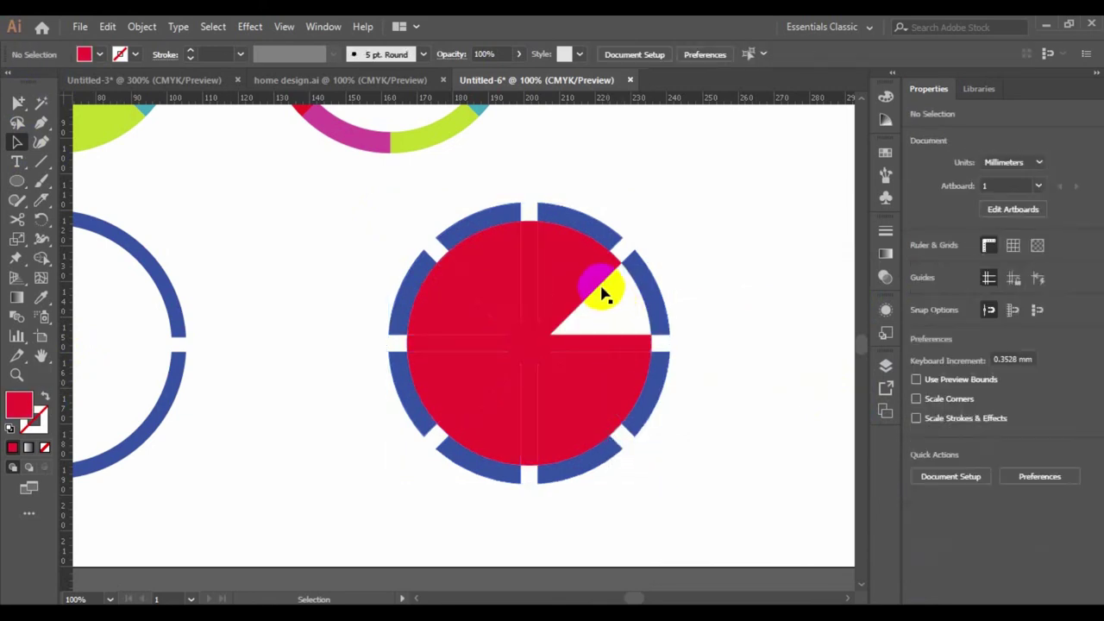
pyautogui.moveTo(604, 304)
pyautogui.mouseDown()
pyautogui.moveTo(505, 355)
pyautogui.moveTo(497, 382)
pyautogui.mouseUp()
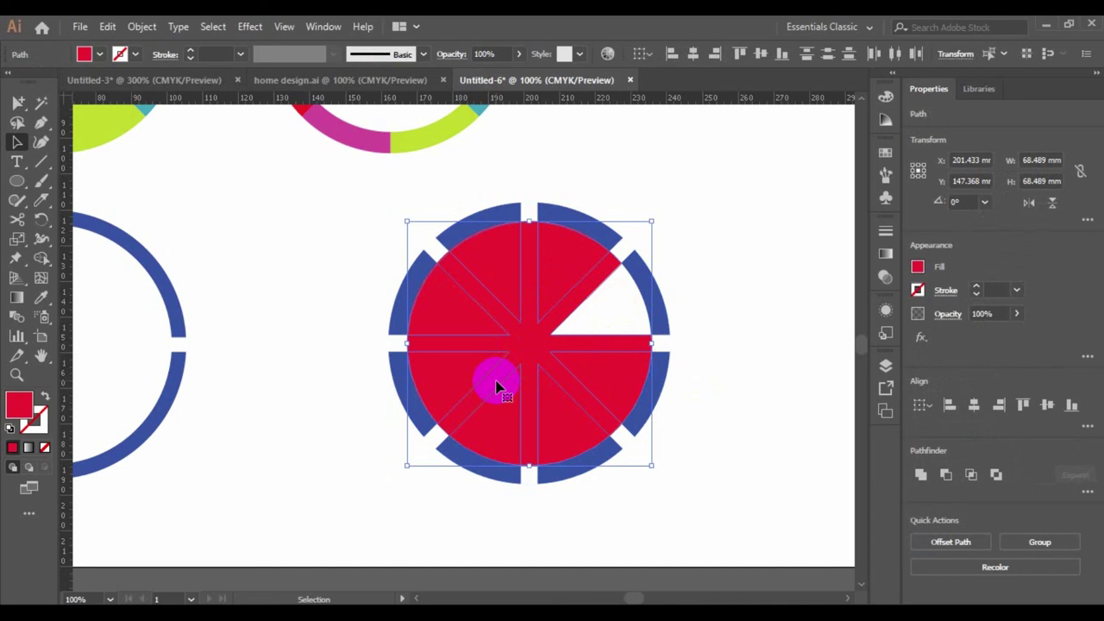
pyautogui.press('Delete')
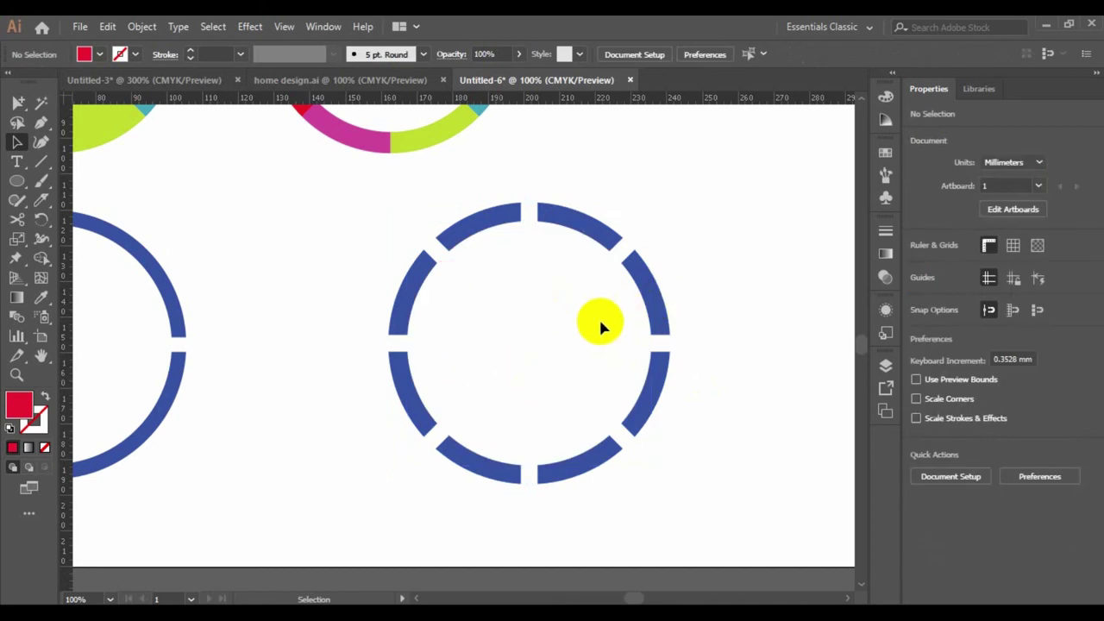
# - Eyedrop the pie's yellow-green onto the top-right arc and magenta onto the top-left arc
pyautogui.scroll(-1, 602, 326)
pyautogui.click(580, 258)
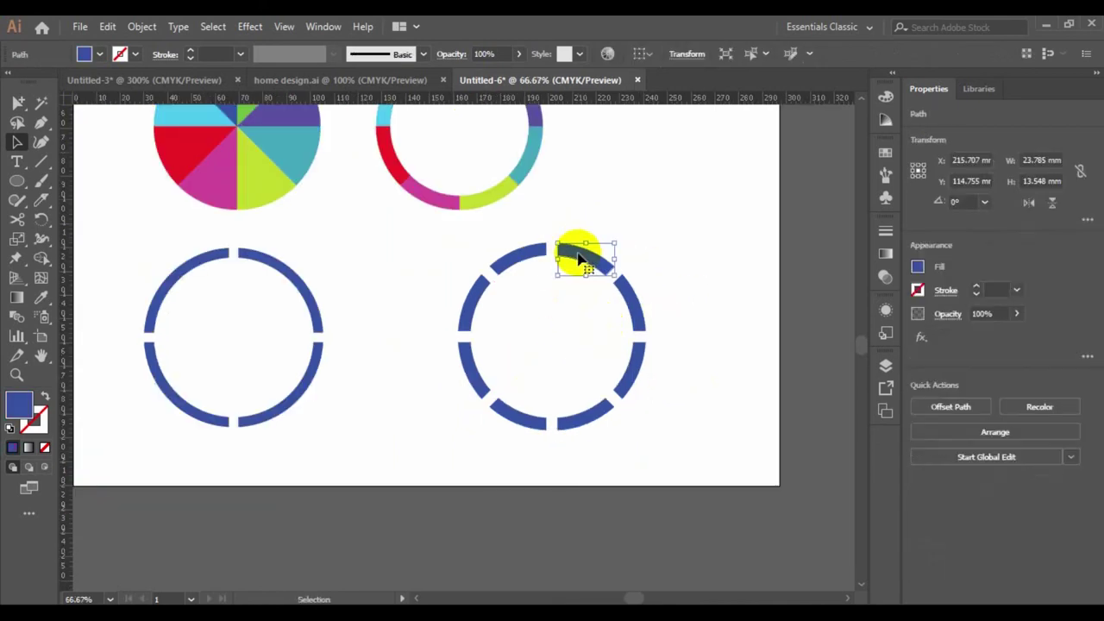
pyautogui.click(40, 297)
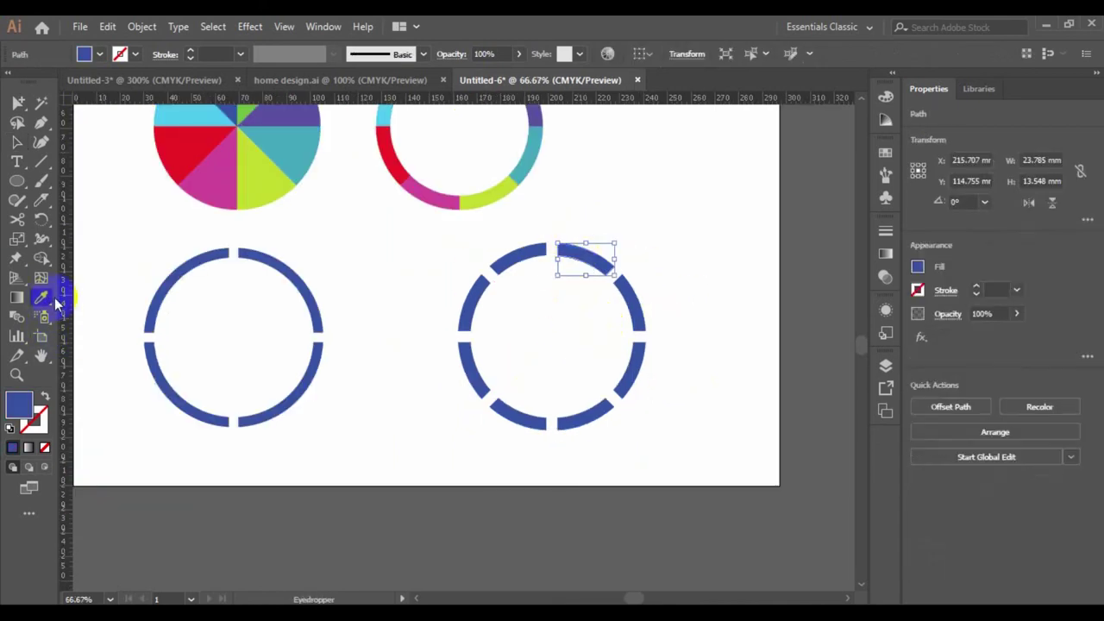
pyautogui.click(266, 183)
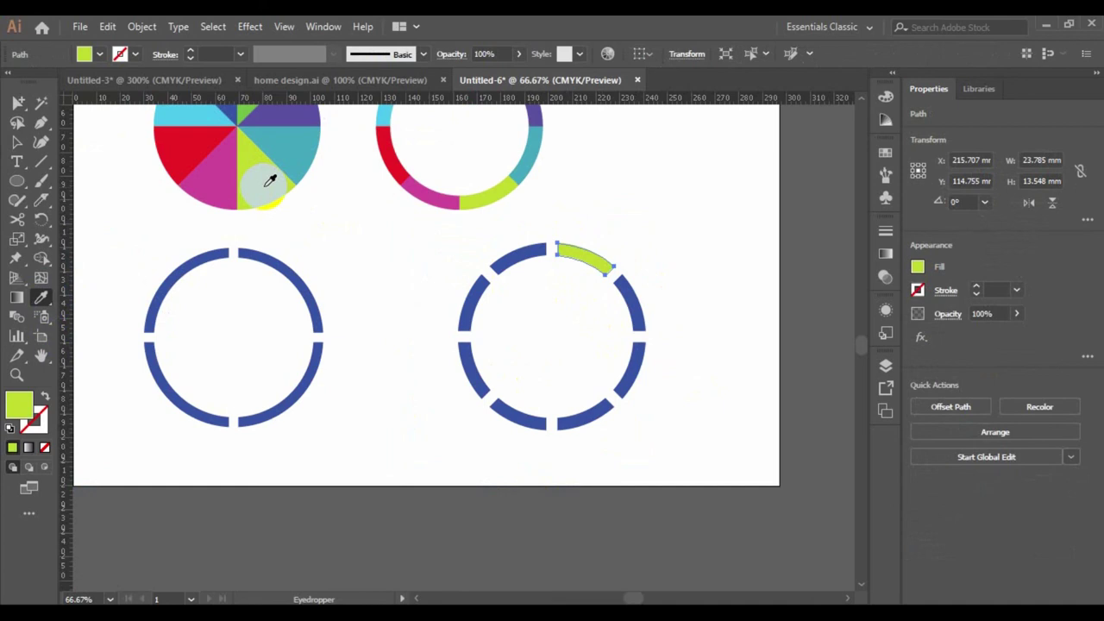
pyautogui.click(16, 143)
pyautogui.click(509, 261)
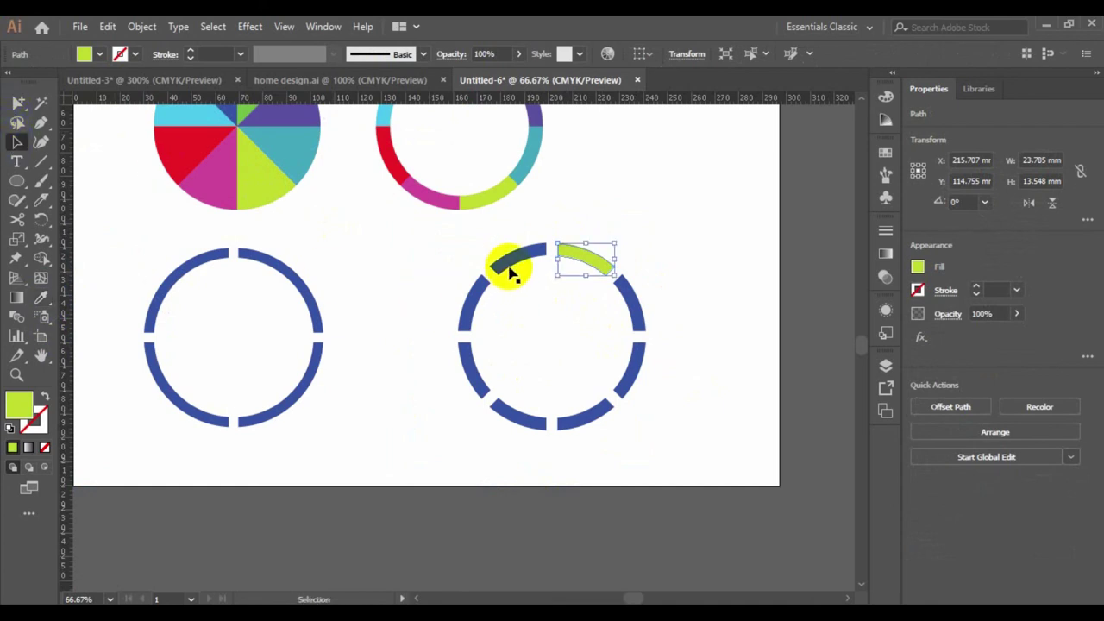
pyautogui.click(41, 296)
pyautogui.click(403, 197)
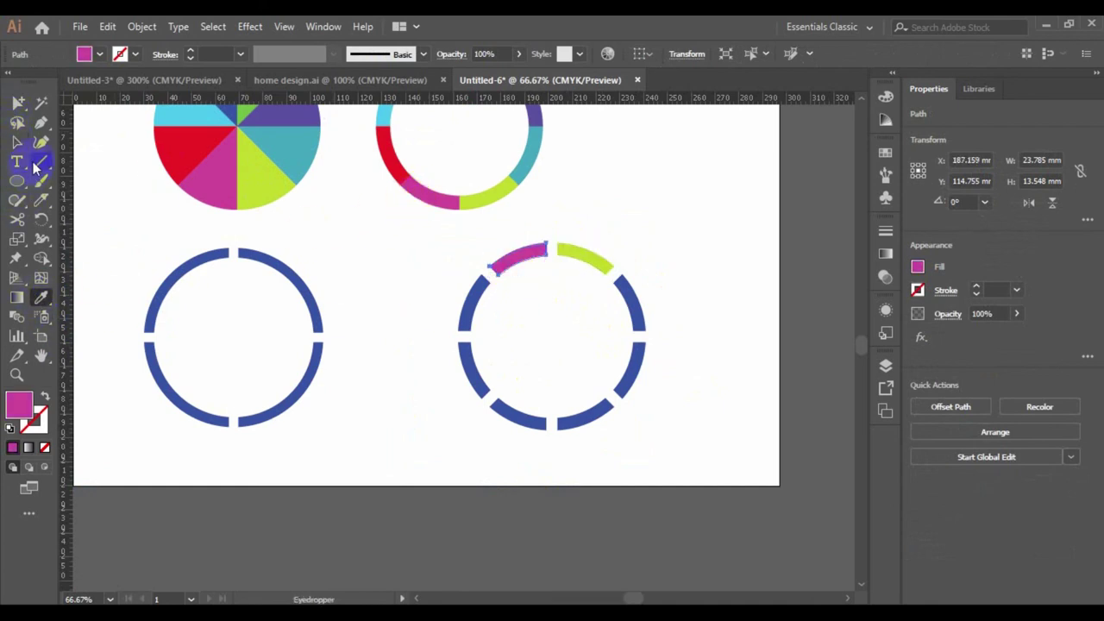
# - Eyedrop the pie's red onto the upper-left arc and teal onto the lower-left arc
pyautogui.click(15, 142)
pyautogui.click(476, 285)
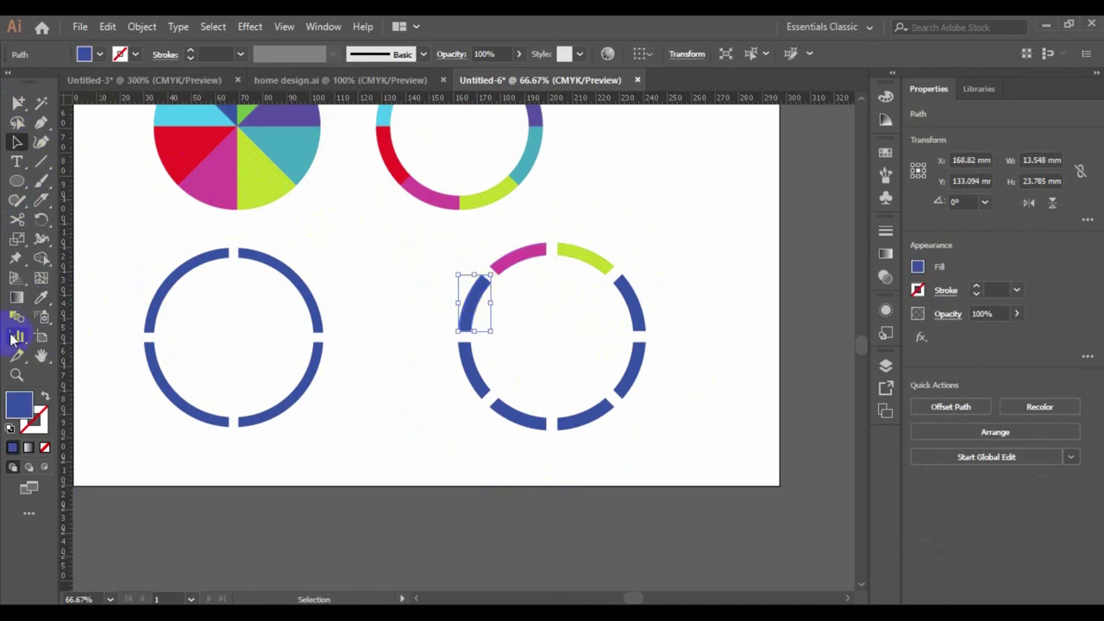
pyautogui.click(40, 297)
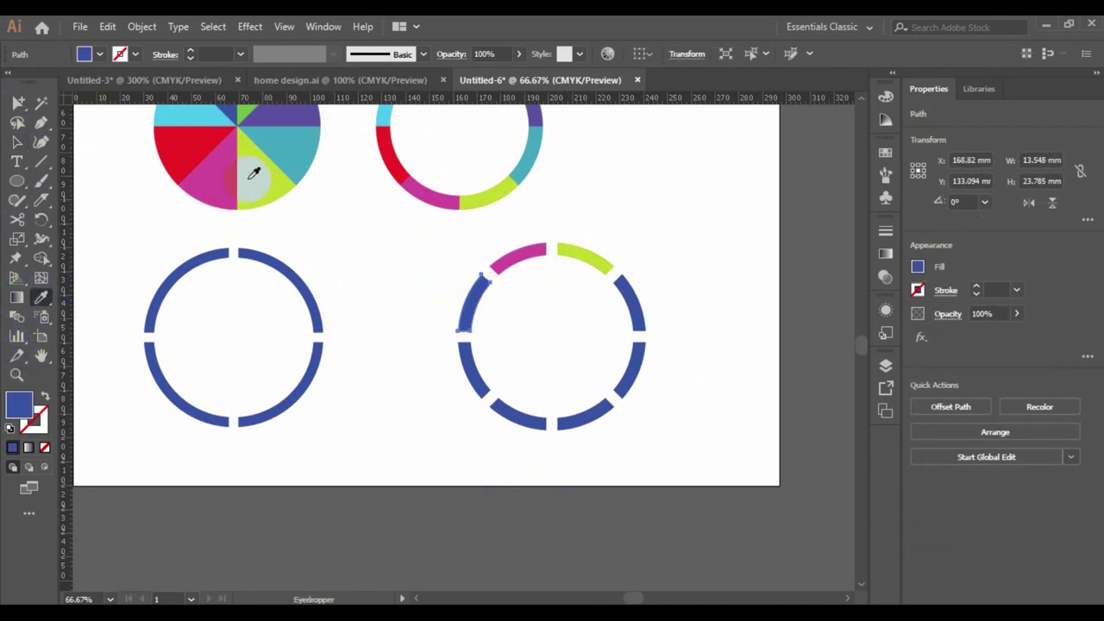
pyautogui.click(197, 143)
pyautogui.click(19, 101)
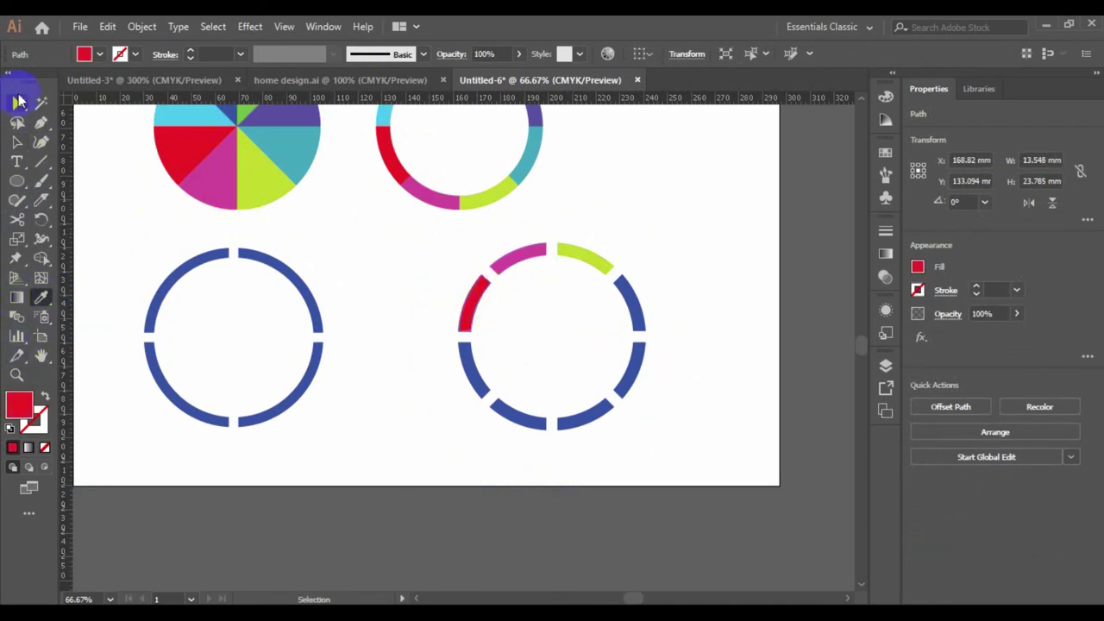
pyautogui.click(15, 142)
pyautogui.click(478, 374)
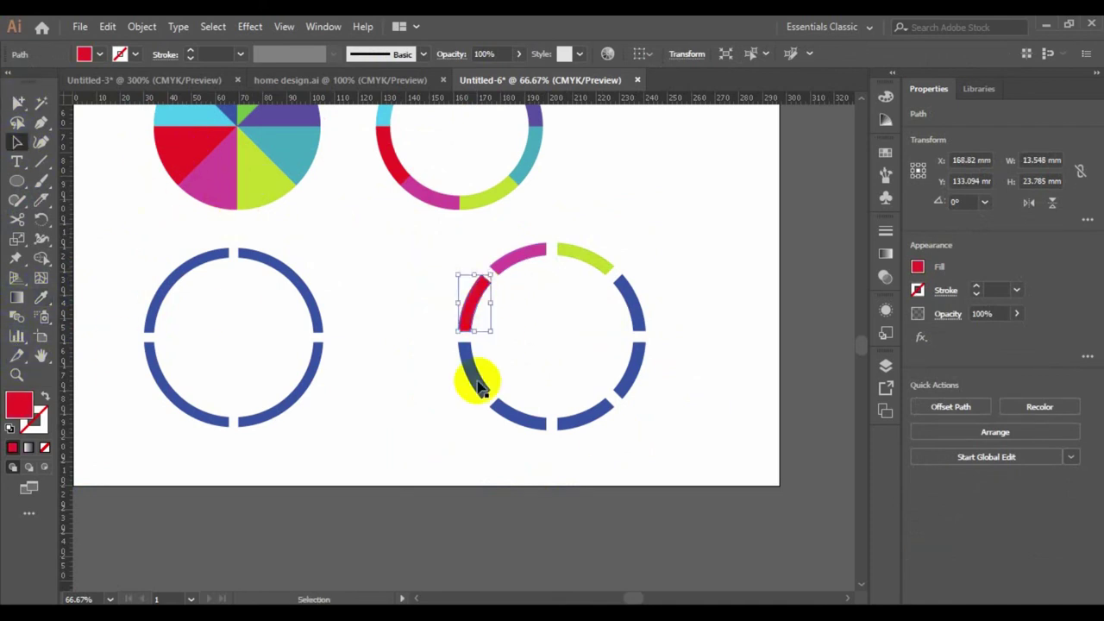
pyautogui.click(42, 296)
pyautogui.click(290, 143)
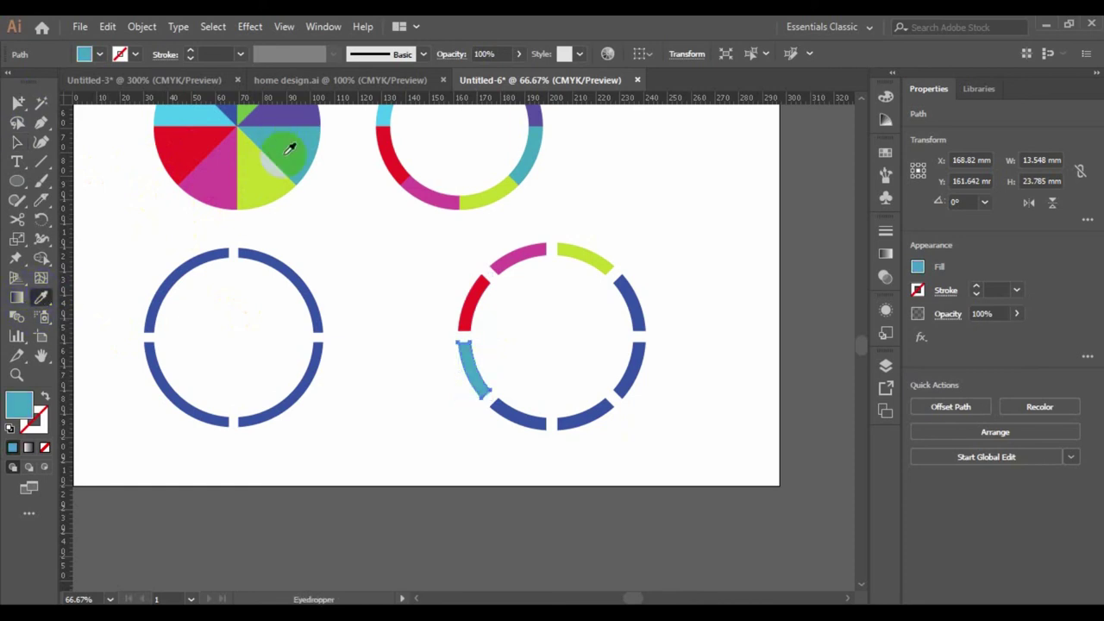
# - Colour the bottom-left arc with the pie's green using the Eyedropper
pyautogui.click(17, 141)
pyautogui.click(152, 215)
pyautogui.click(524, 412)
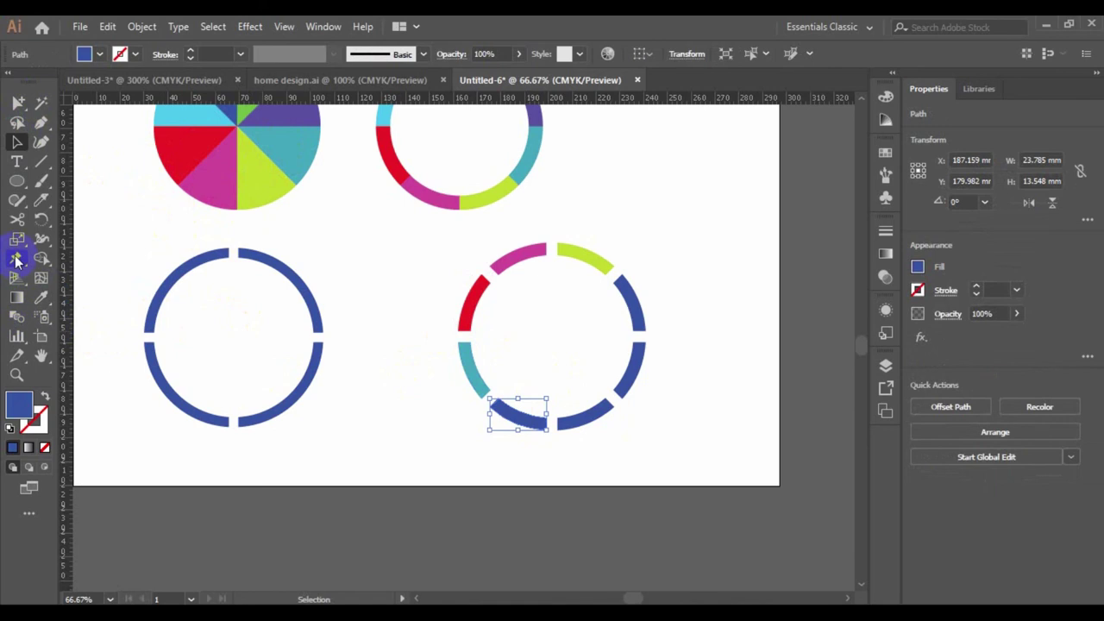
pyautogui.click(41, 297)
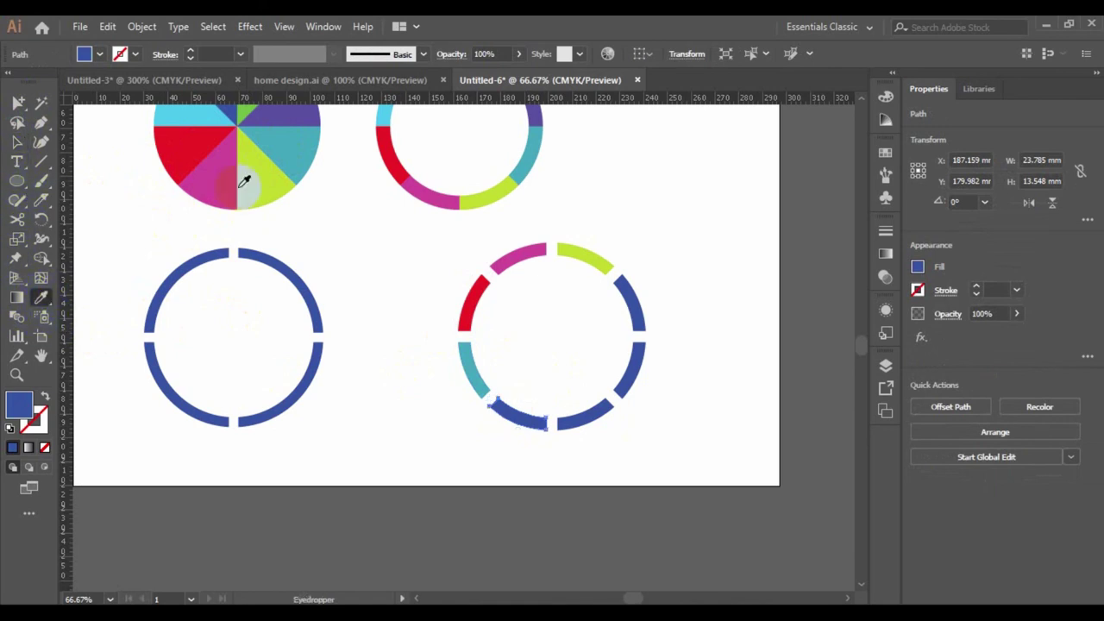
pyautogui.scroll(2, 250, 164)
pyautogui.click(261, 134)
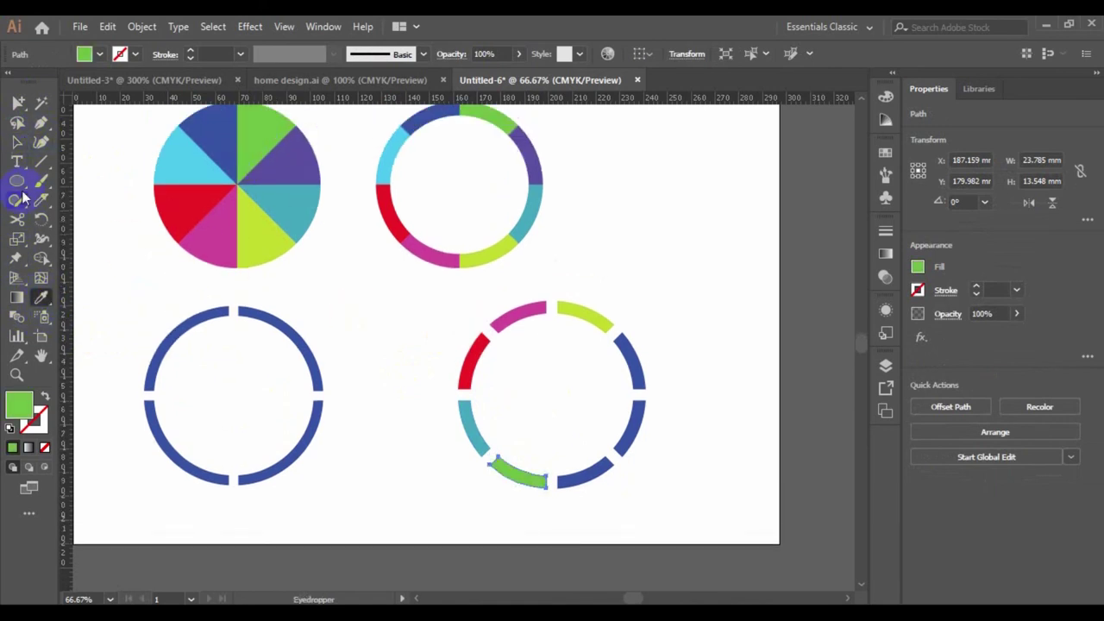
pyautogui.click(17, 145)
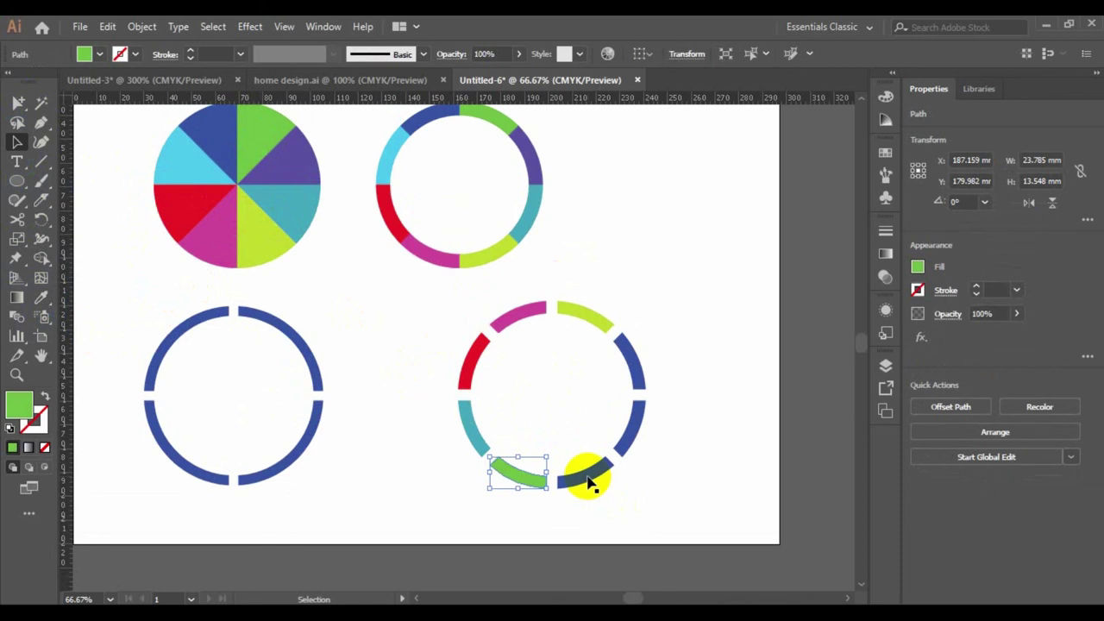
pyautogui.click(589, 484)
# - Give the ring's lower-right arc the pie's teal colour
pyautogui.click(40, 297)
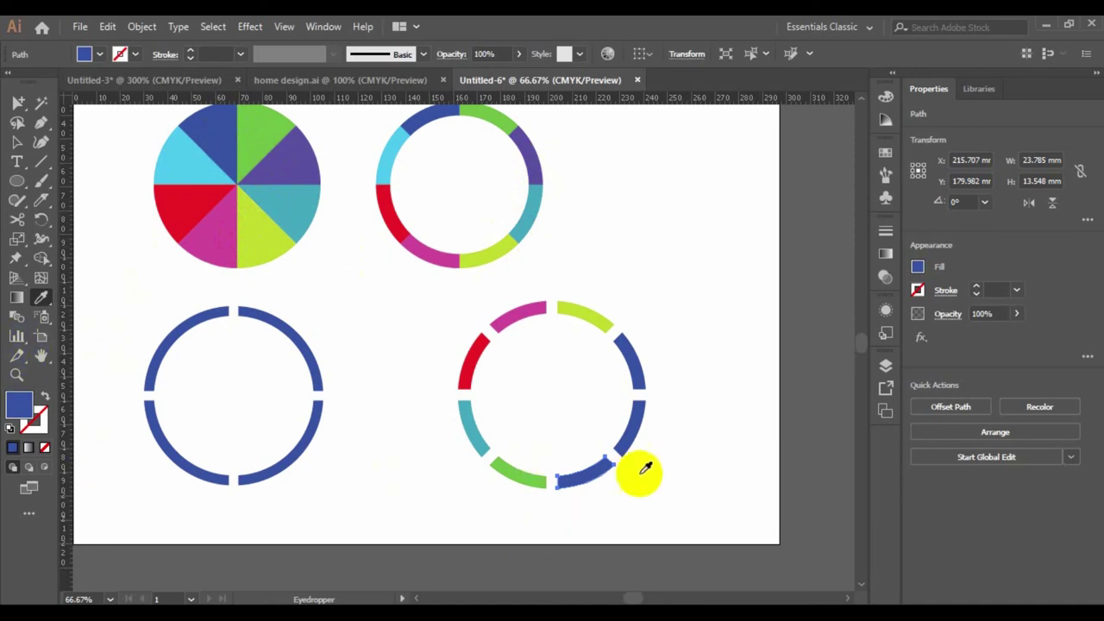
pyautogui.hotkey('ctrl', 'shift', 'a')
pyautogui.click(17, 142)
pyautogui.hotkey('ctrl', 'z')
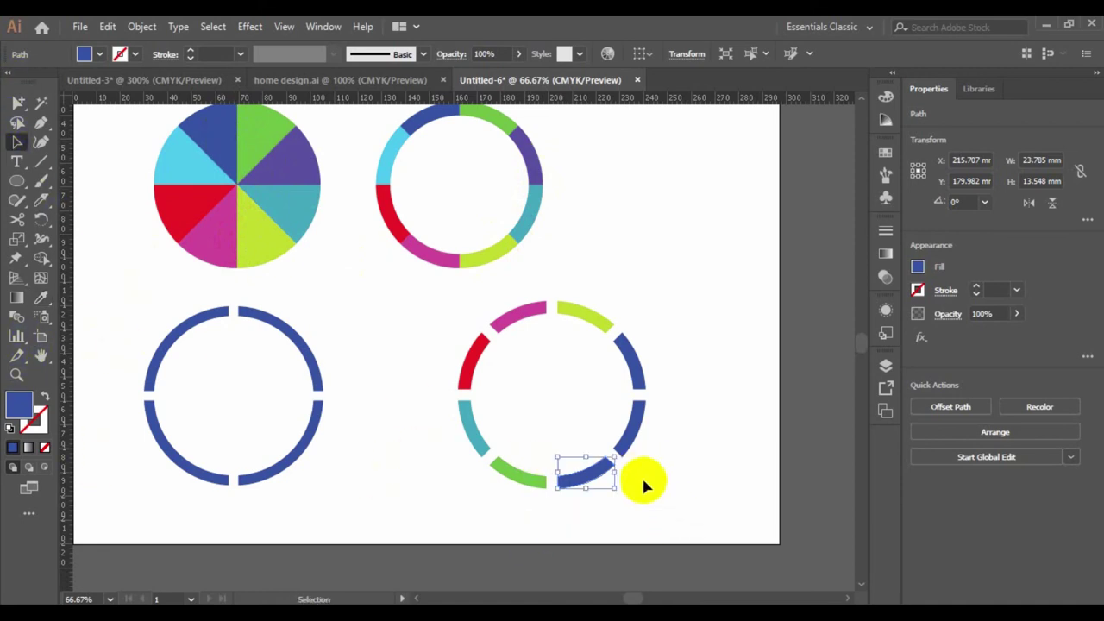
pyautogui.click(632, 442)
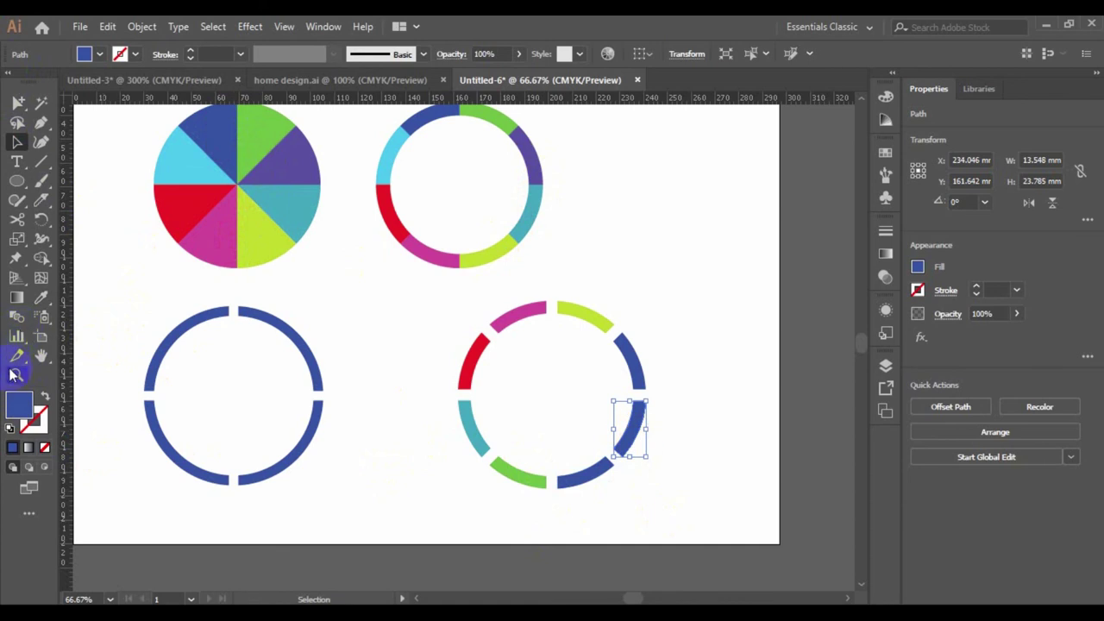
pyautogui.click(41, 300)
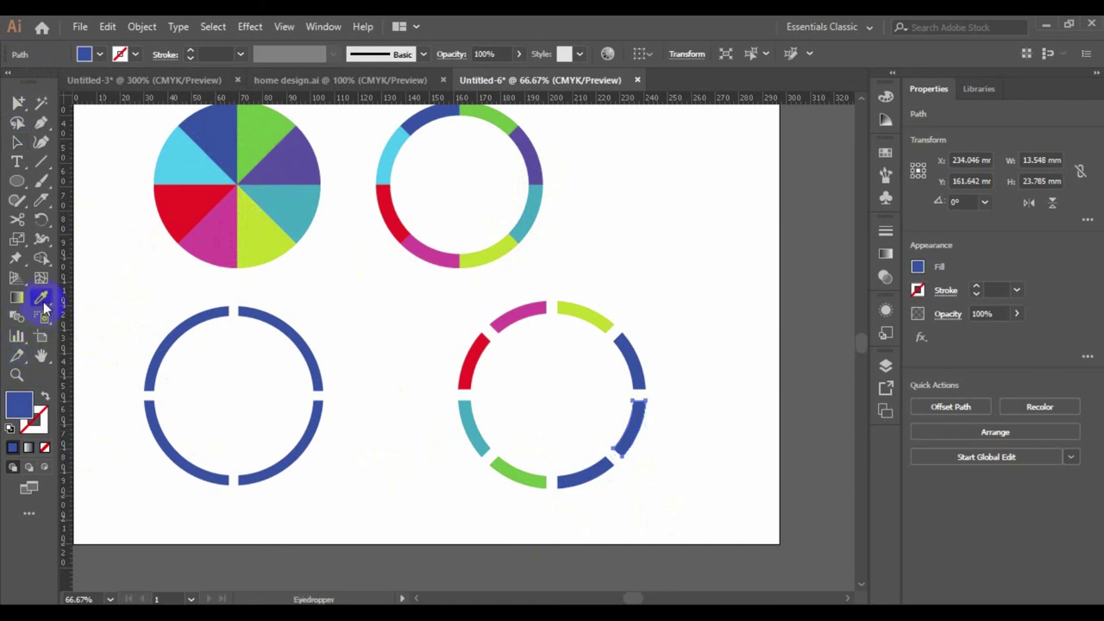
pyautogui.click(287, 192)
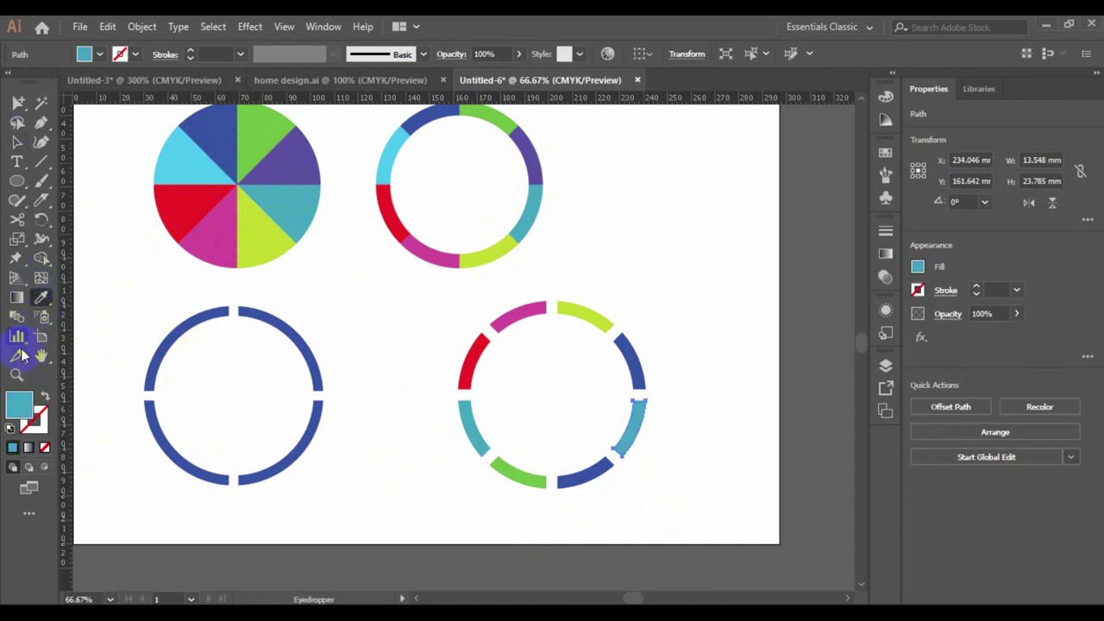
# - Cancel the stray Move dialog and colour the upper-right arc purple from the reference ring
pyautogui.click(629, 357)
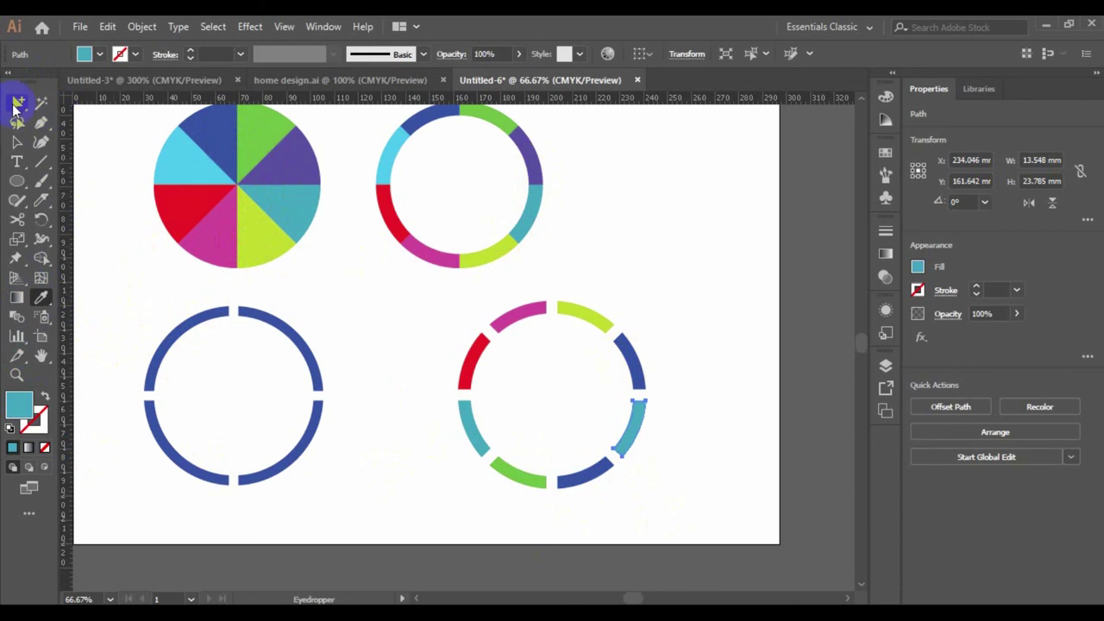
pyautogui.doubleClick(16, 142)
pyautogui.click(631, 439)
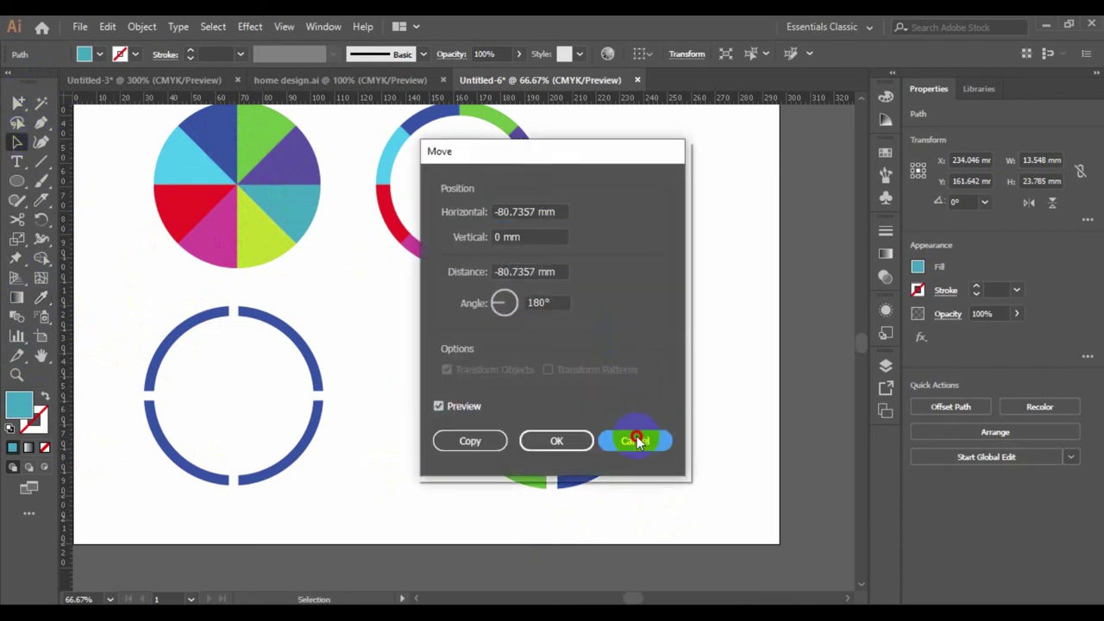
pyautogui.click(634, 362)
pyautogui.click(41, 297)
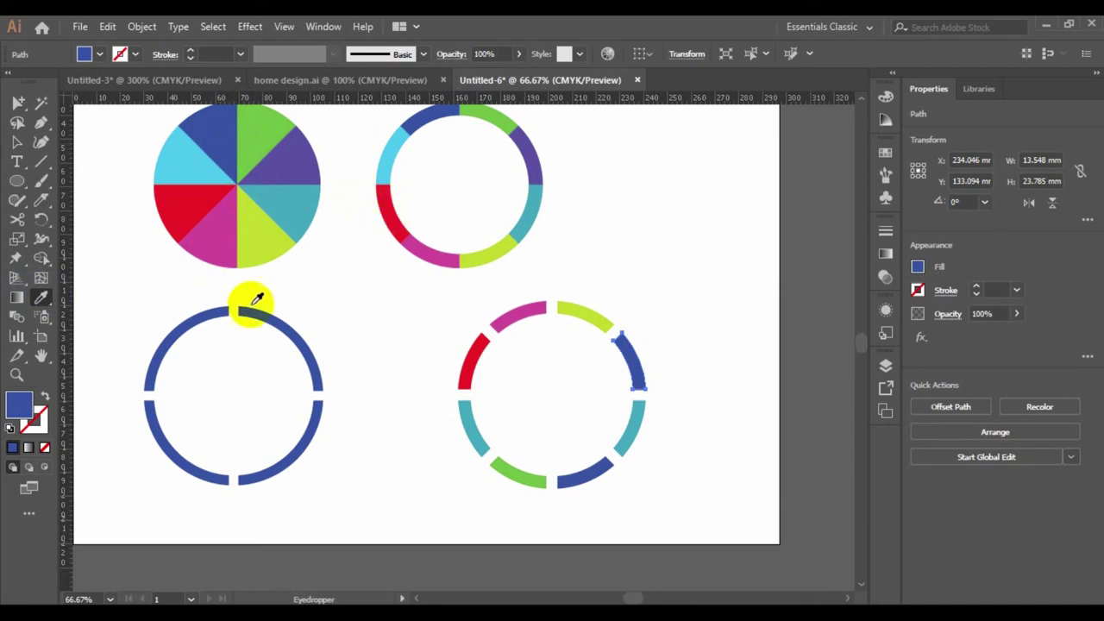
pyautogui.click(440, 107)
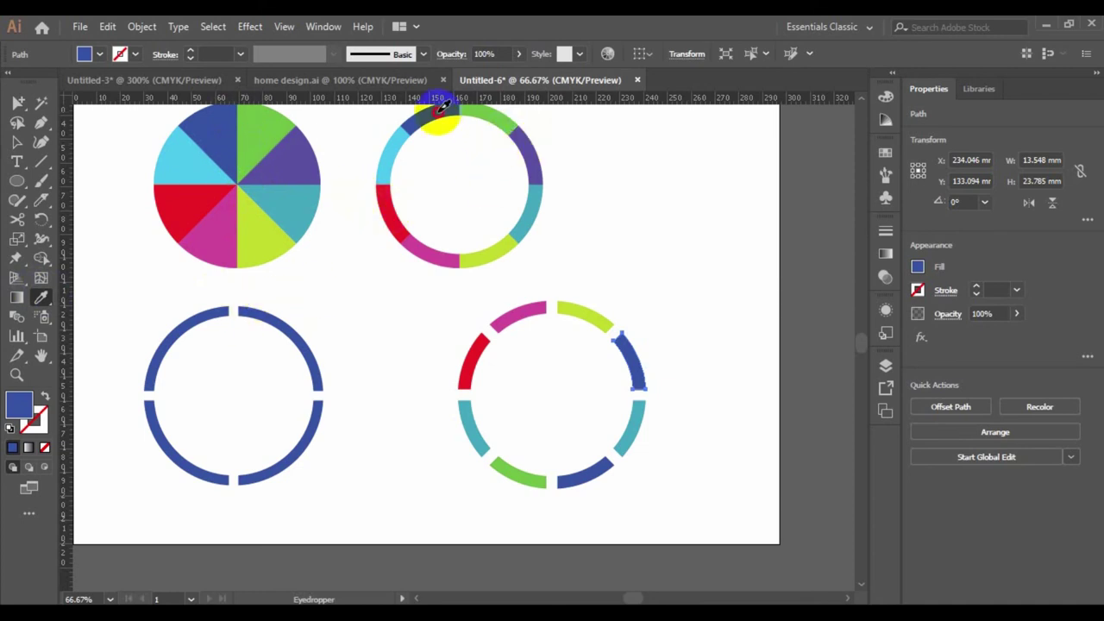
pyautogui.click(536, 148)
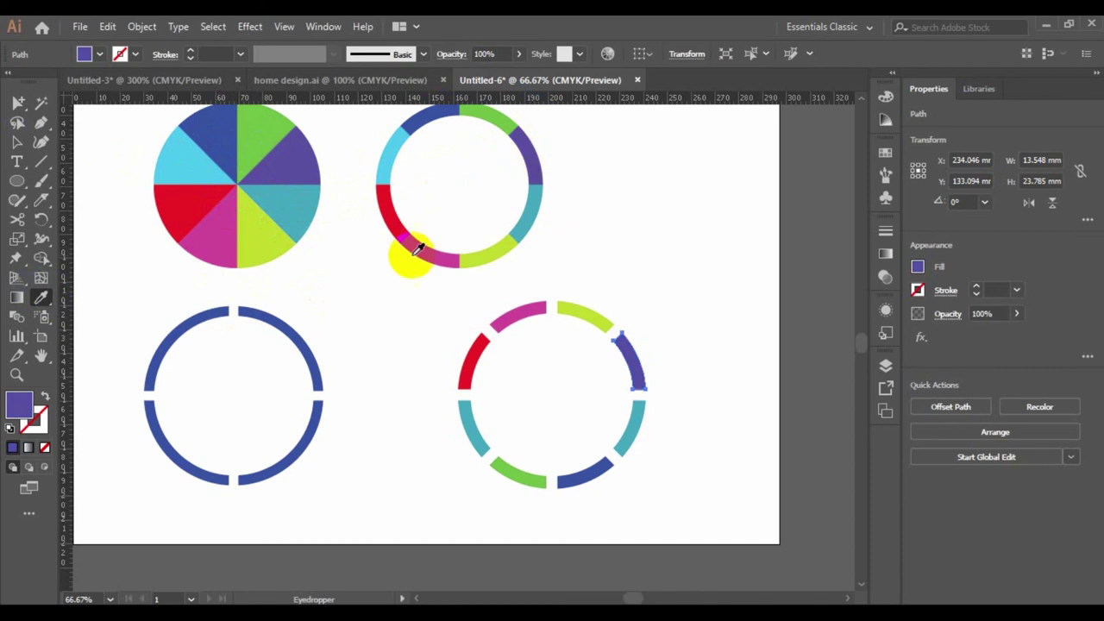
# - Change the upper-right arc's fill to the darker purple #5f5a9b
pyautogui.doubleClick(17, 405)
pyautogui.click(669, 339)
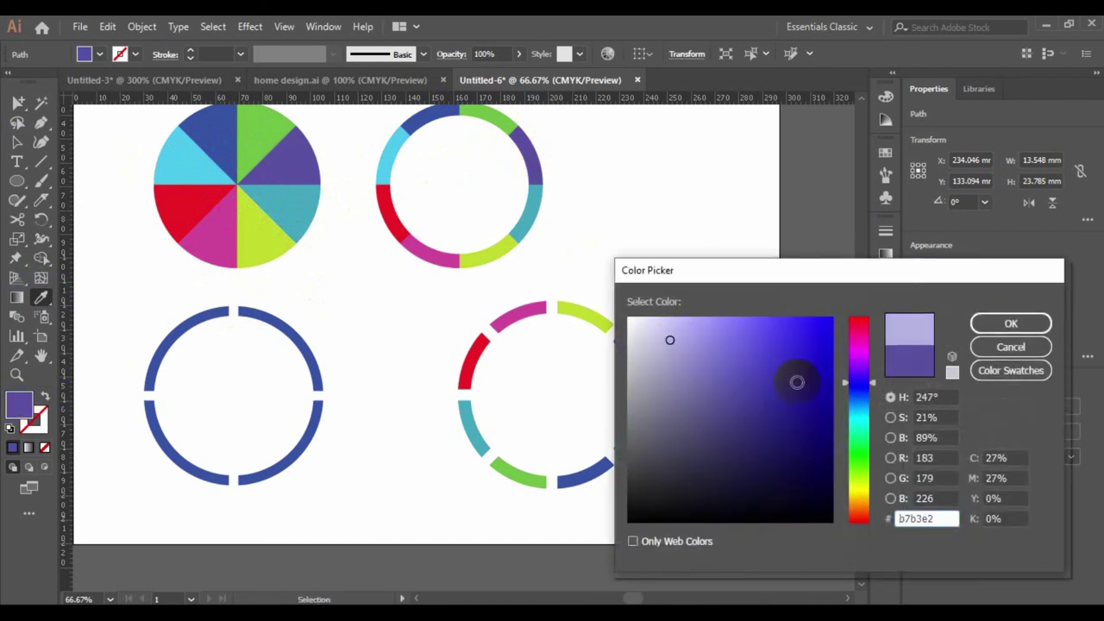
pyautogui.click(731, 385)
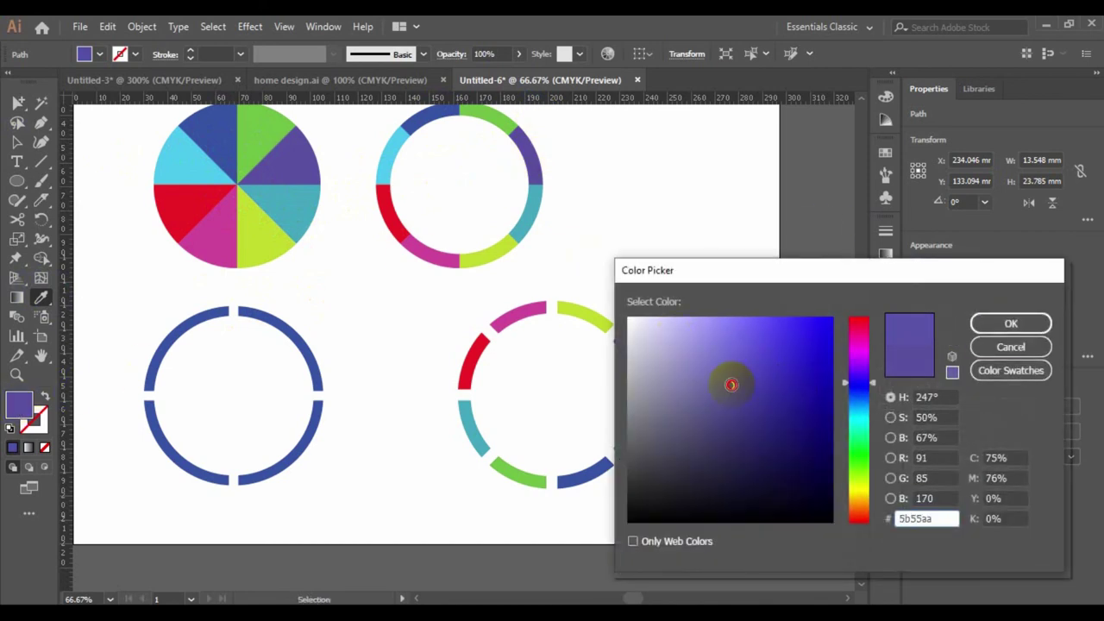
pyautogui.click(1010, 323)
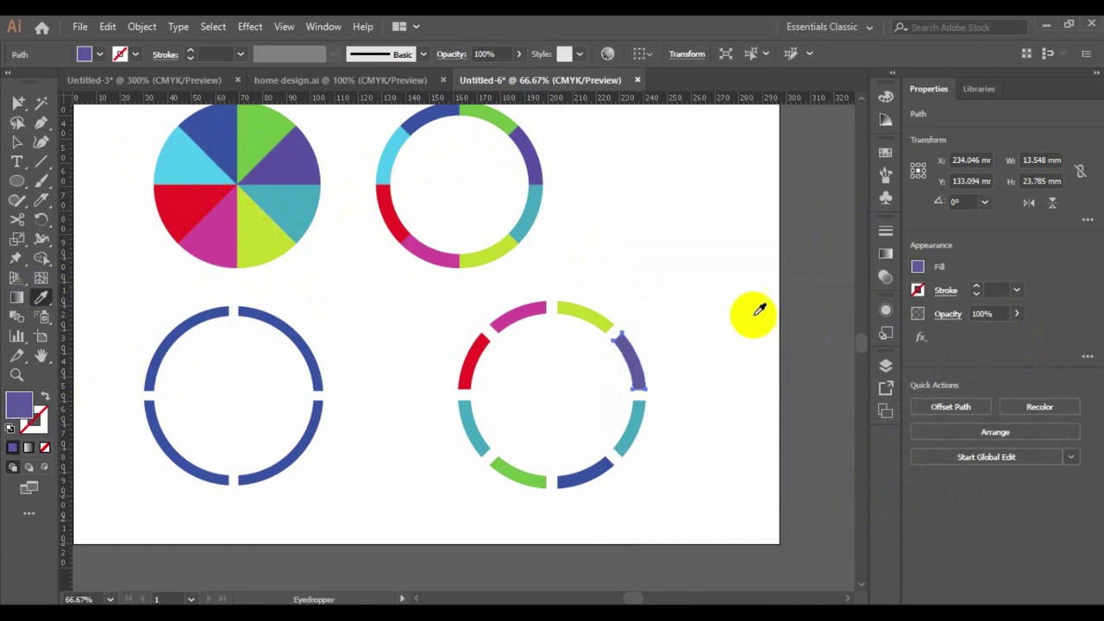
# - Select the whole multicolour ring and move it to the left
pyautogui.click(17, 142)
pyautogui.click(610, 246)
pyautogui.scroll(-1, 601, 267)
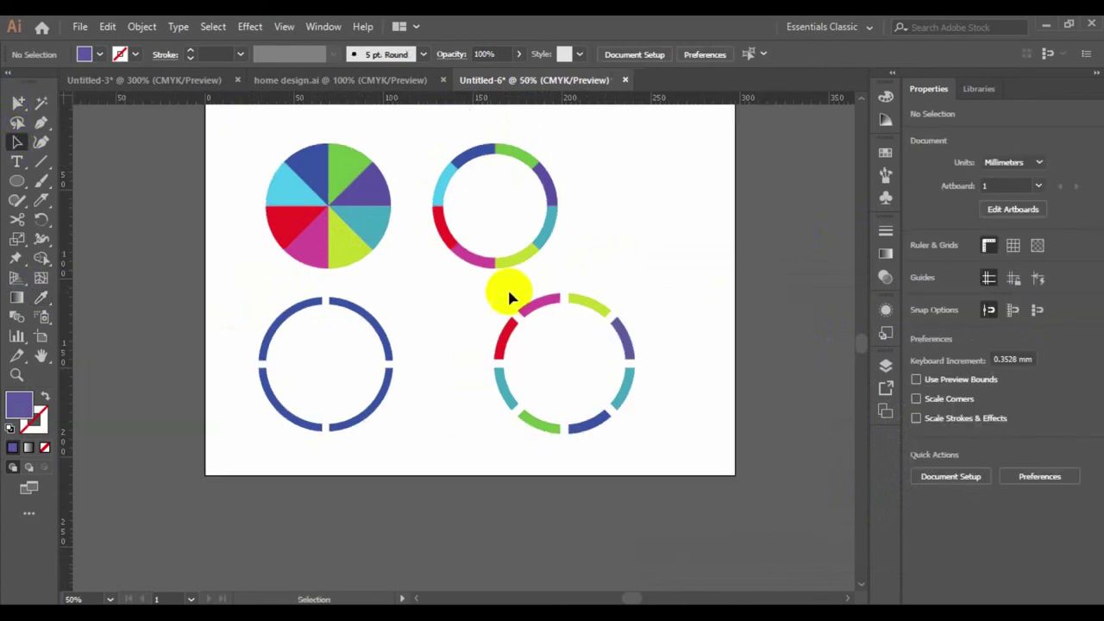
pyautogui.moveTo(463, 296); pyautogui.dragTo(665, 457)
pyautogui.moveTo(628, 370); pyautogui.dragTo(578, 380)
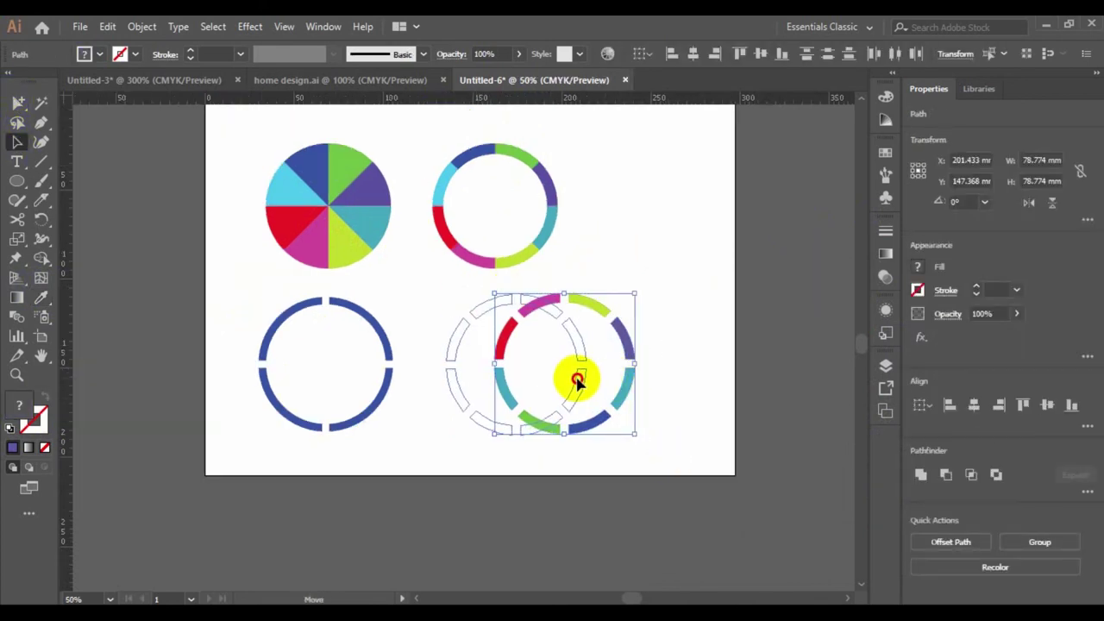
pyautogui.click(658, 382)
pyautogui.scroll(-1, 658, 377)
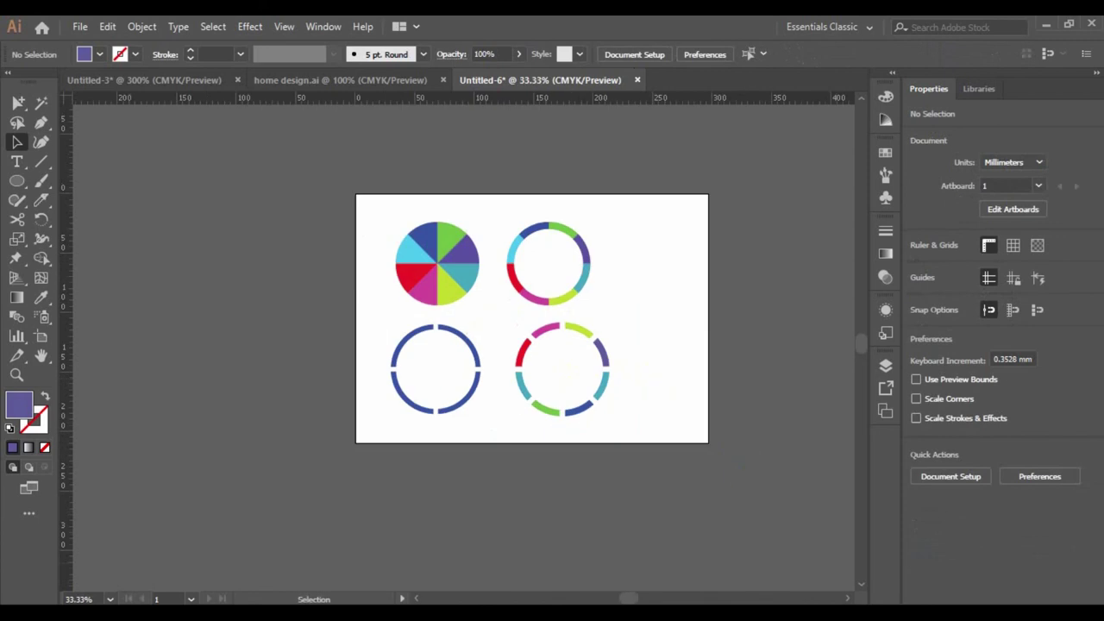